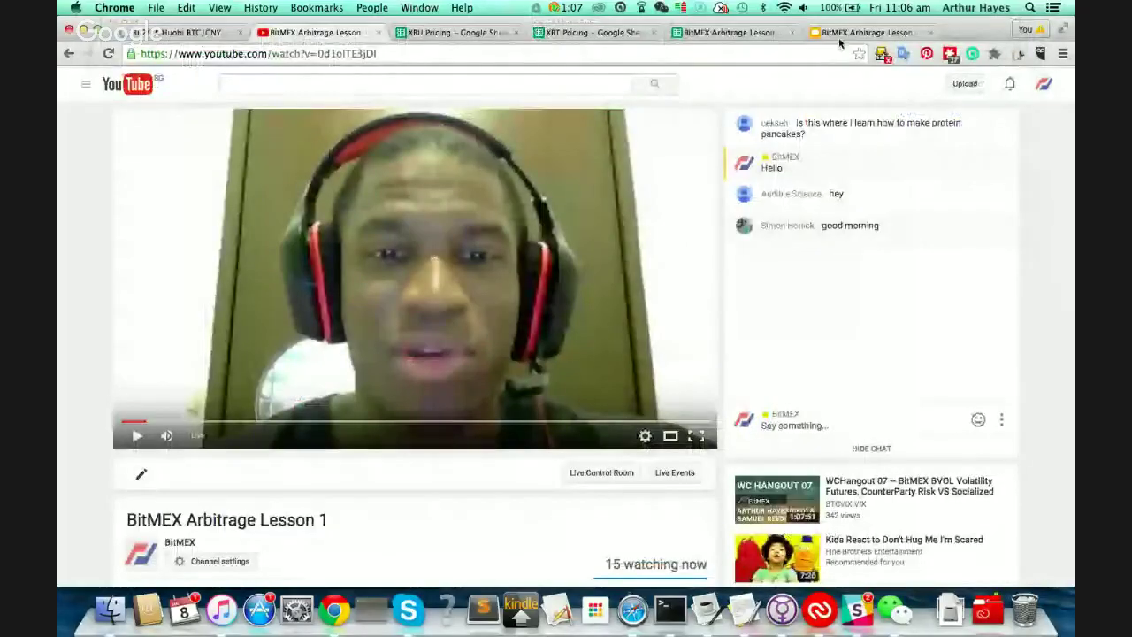
Step: Present the lesson deck through the 'Where Does Leverage Come From' slide, then bring up the Leverage sheet
{"action": "left_click", "coordinate": [842, 34]}
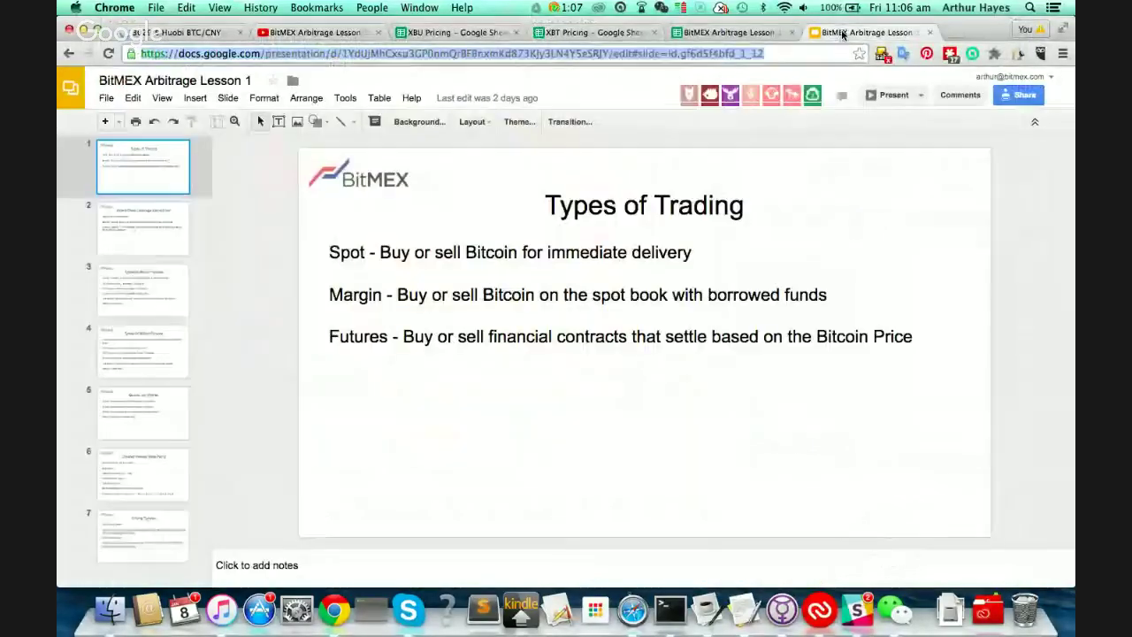
{"action": "left_click", "coordinate": [893, 95]}
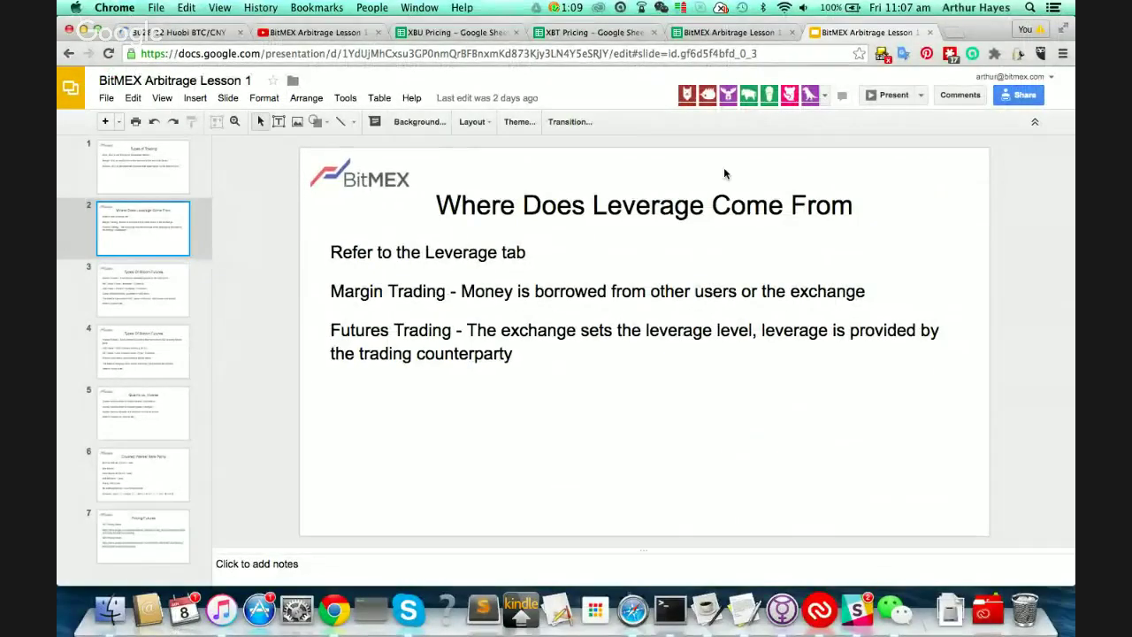
{"action": "left_click", "coordinate": [730, 33]}
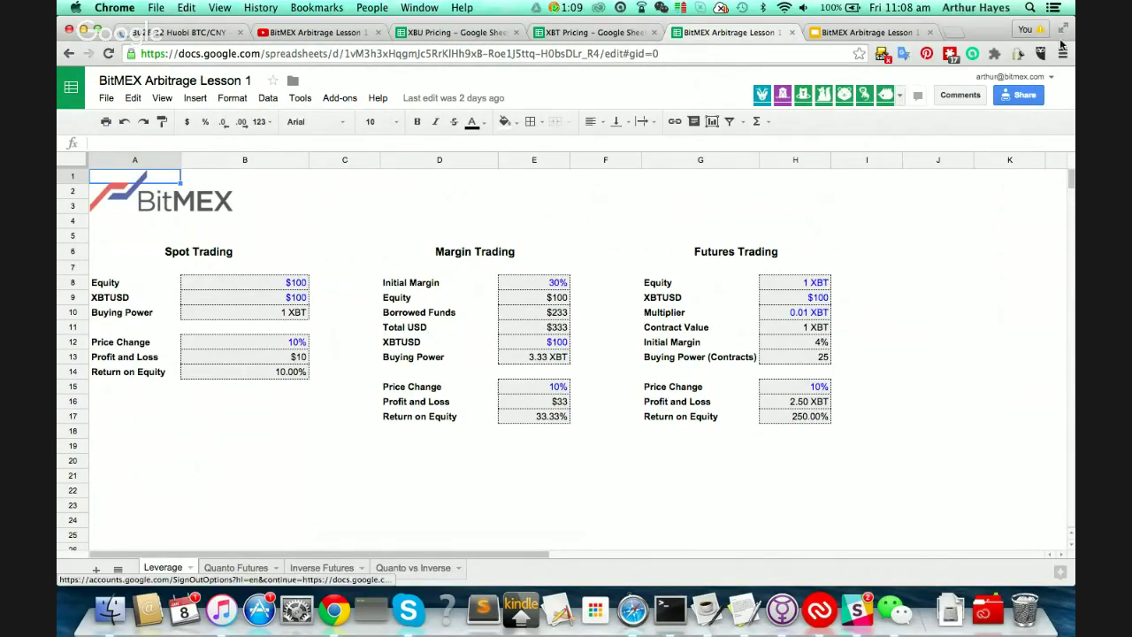
Step: Walk through the Spot Trading formulas for equity, buying power, profit and loss, and return on equity
{"action": "key", "text": "super+grave"}
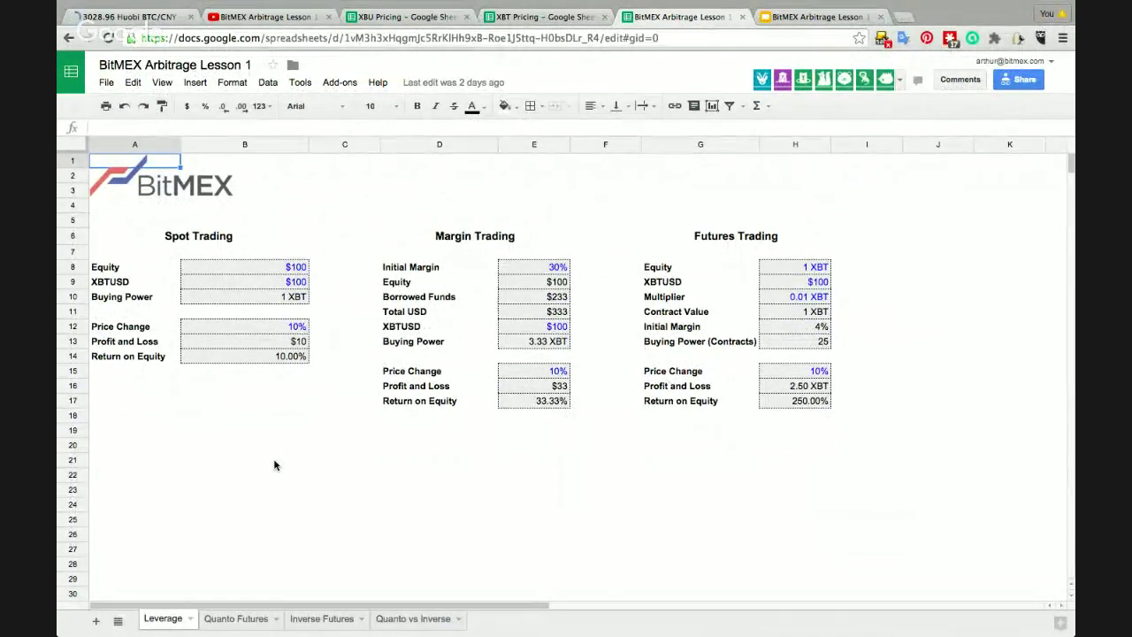
{"action": "left_click", "coordinate": [233, 434]}
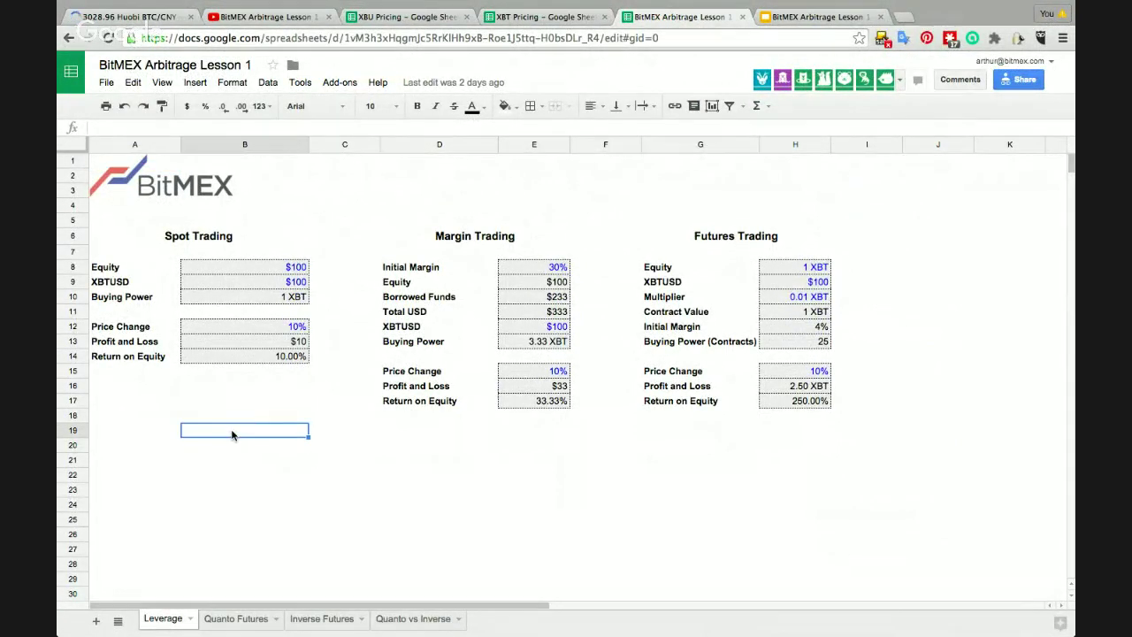
{"action": "key", "text": "Up"}
{"action": "key", "text": "Up"}
{"action": "key", "text": "Up"}
{"action": "key", "text": "Up"}
{"action": "key", "text": "Up"}
{"action": "key", "text": "Up"}
{"action": "key", "text": "Up"}
{"action": "key", "text": "Up"}
{"action": "key", "text": "Up"}
{"action": "key", "text": "Up"}
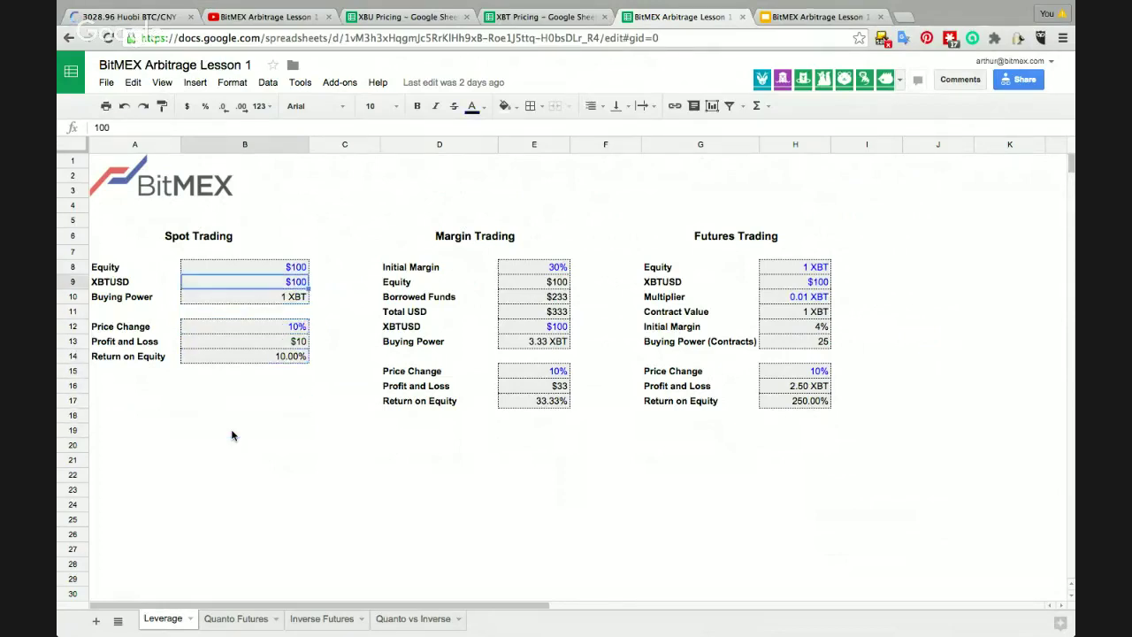
{"action": "key", "text": "Up"}
{"action": "key", "text": "Up"}
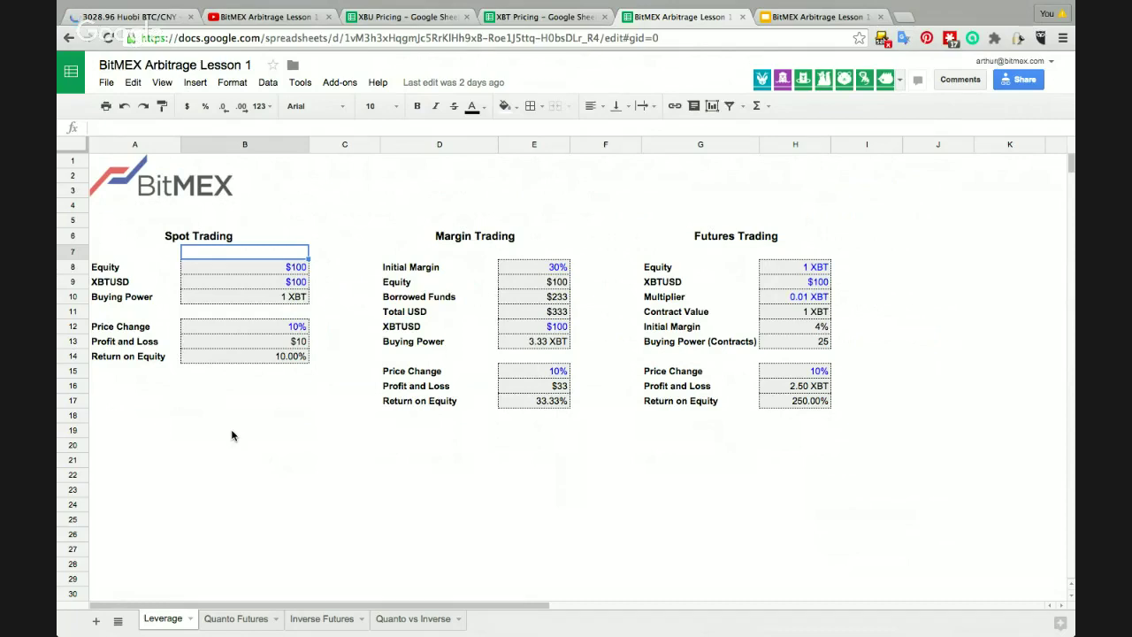
{"action": "key", "text": "Down"}
{"action": "key", "text": "Down"}
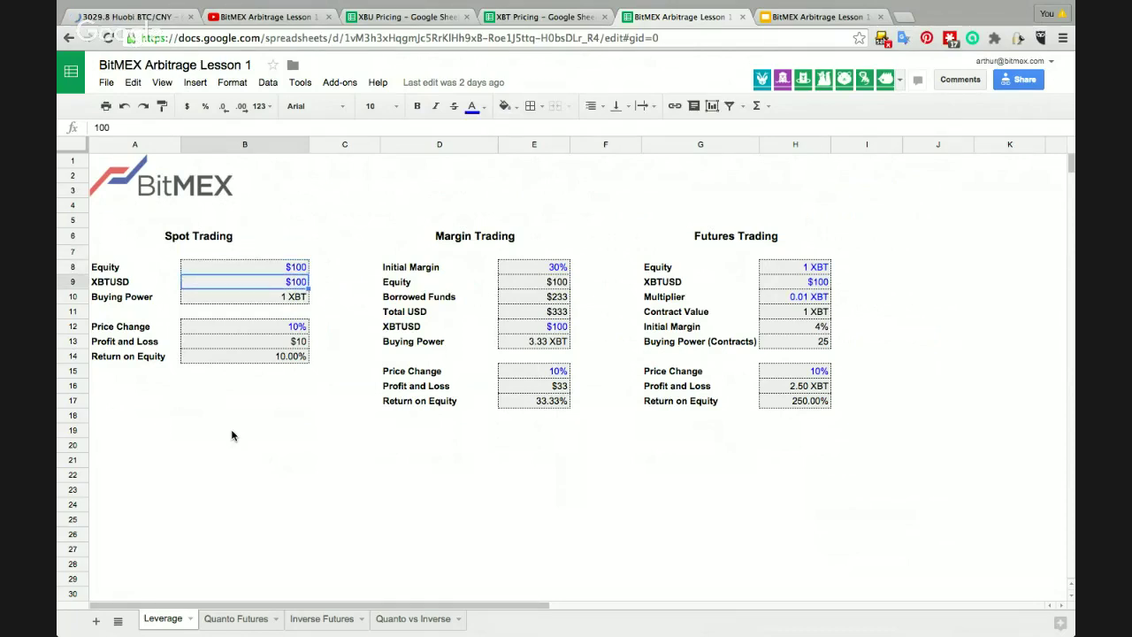
{"action": "key", "text": "Down"}
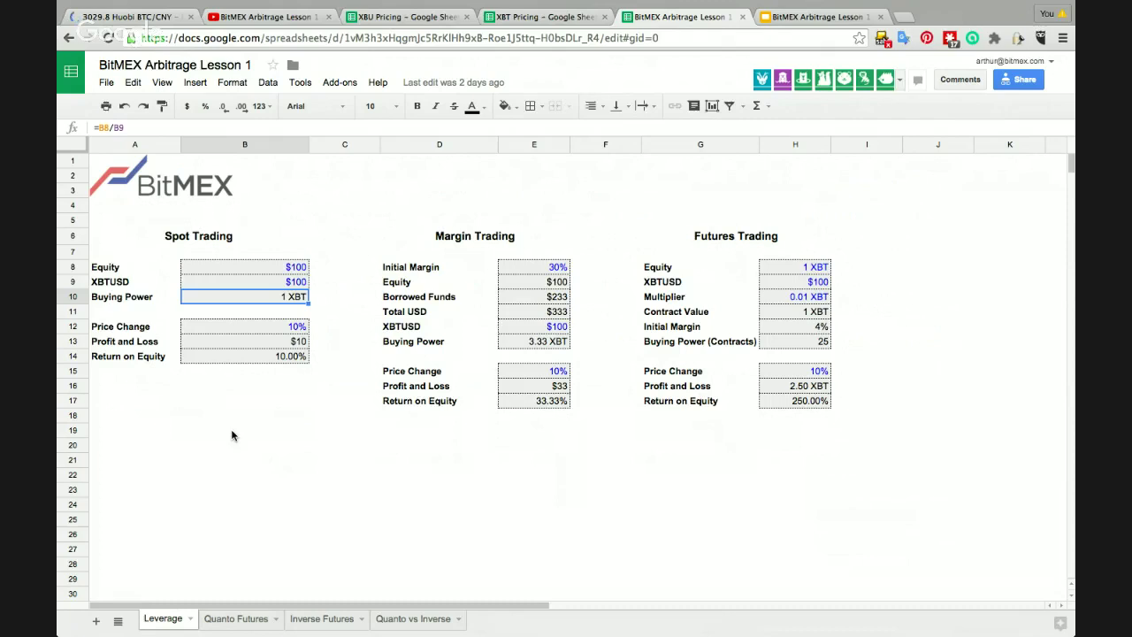
{"action": "key", "text": "Down"}
{"action": "key", "text": "Down"}
{"action": "key", "text": "Down"}
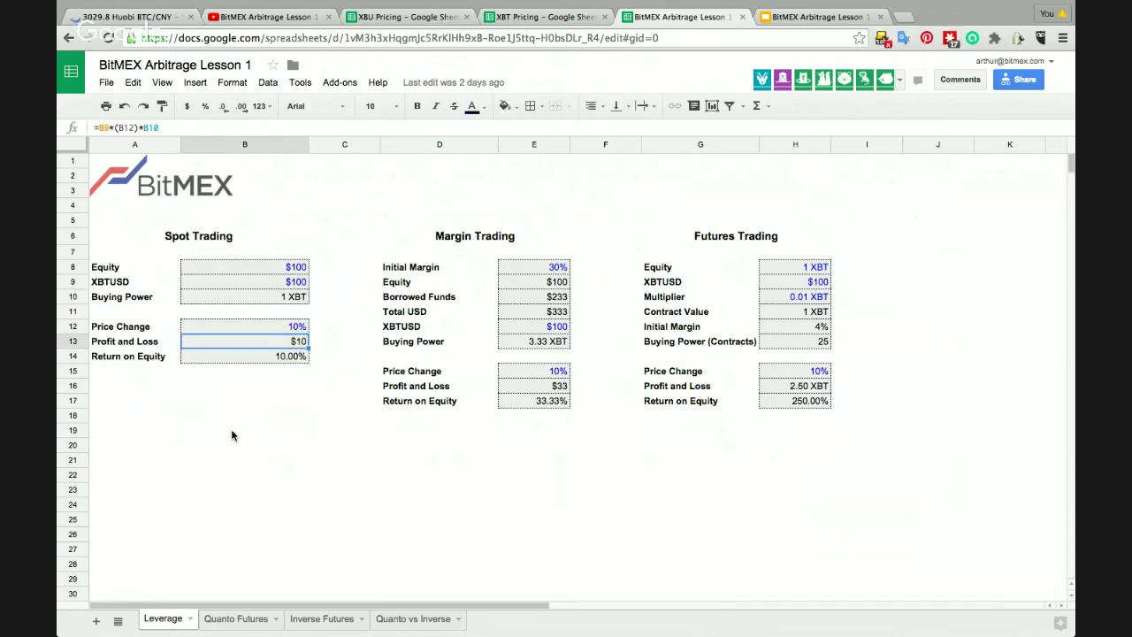
{"action": "key", "text": "Down"}
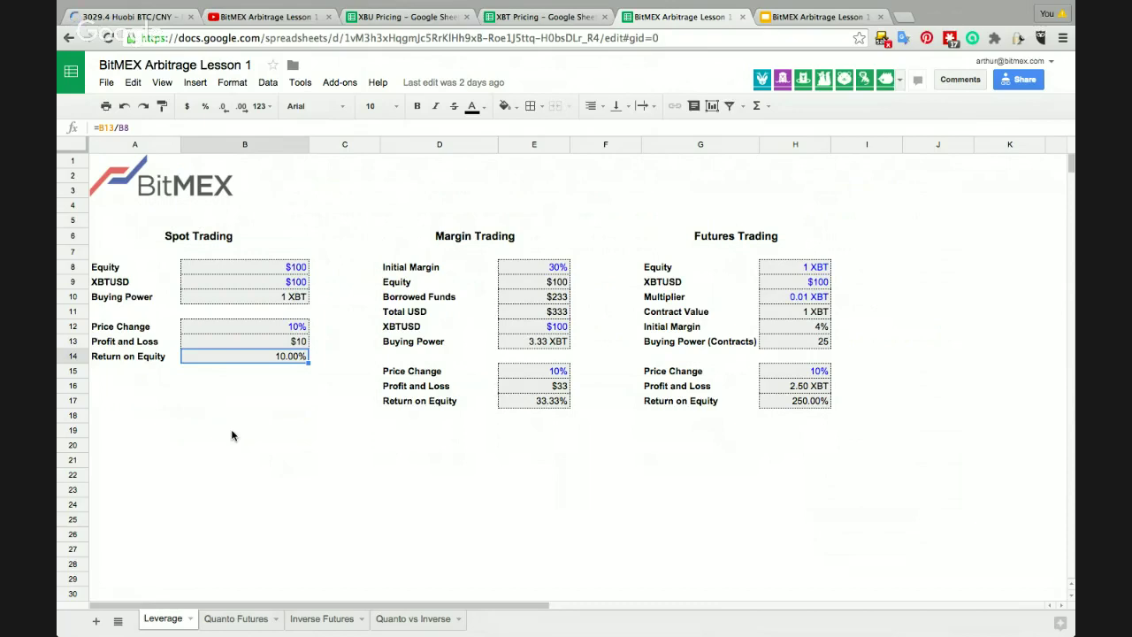
{"action": "key", "text": "Up"}
{"action": "key", "text": "Up"}
{"action": "key", "text": "Up"}
Step: Set the spot Price Change in B12 to -10%, giving -$10 profit and loss and -10.00% return
{"action": "key", "text": "Down"}
{"action": "type", "text": "-10"}
{"action": "key", "text": "Return"}
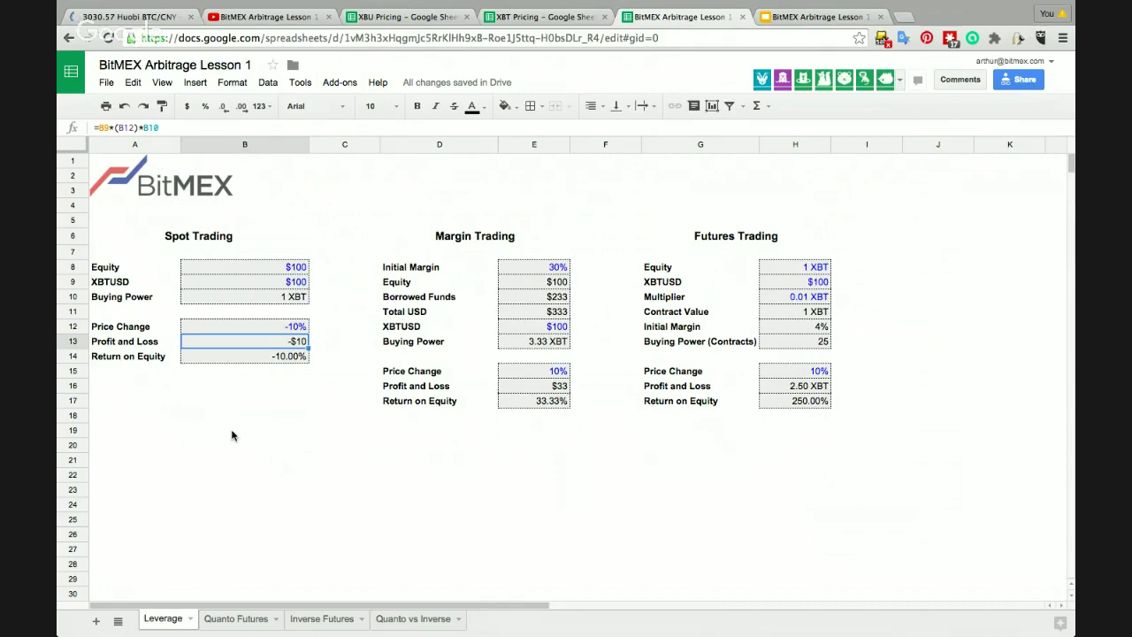
{"action": "key", "text": "Right"}
{"action": "key", "text": "Right"}
{"action": "key", "text": "Right"}
{"action": "key", "text": "Right"}
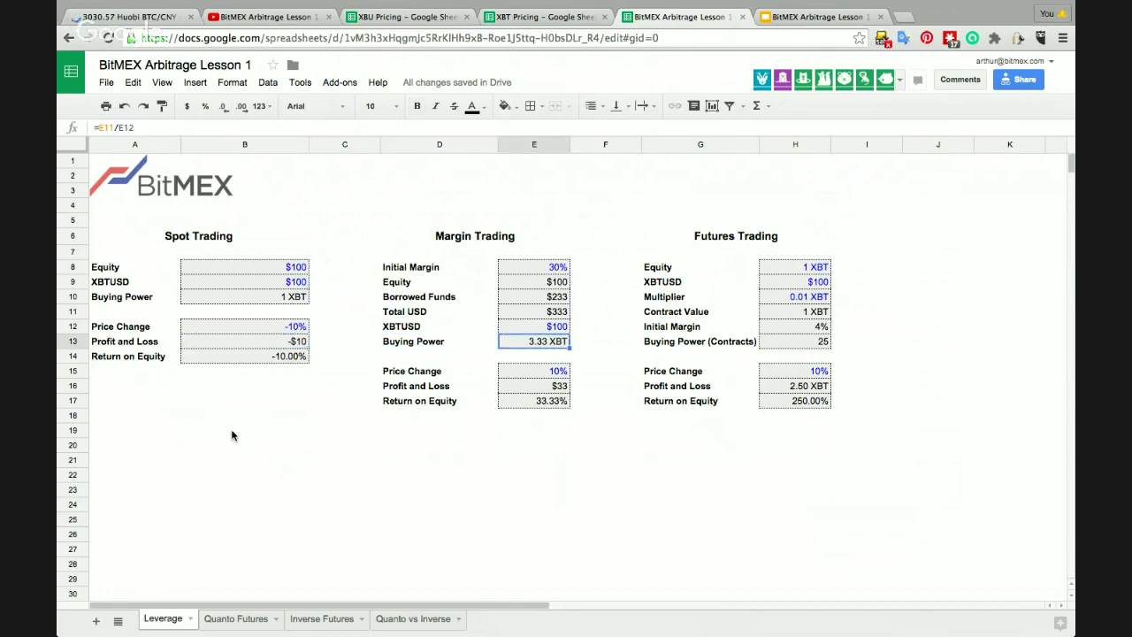
{"action": "key", "text": "Up"}
{"action": "key", "text": "Up"}
{"action": "key", "text": "Up"}
{"action": "key", "text": "Up"}
{"action": "key", "text": "Up"}
{"action": "key", "text": "Up"}
{"action": "key", "text": "Left"}
{"action": "key", "text": "Left"}
{"action": "key", "text": "Left"}
{"action": "key", "text": "Right"}
{"action": "key", "text": "Right"}
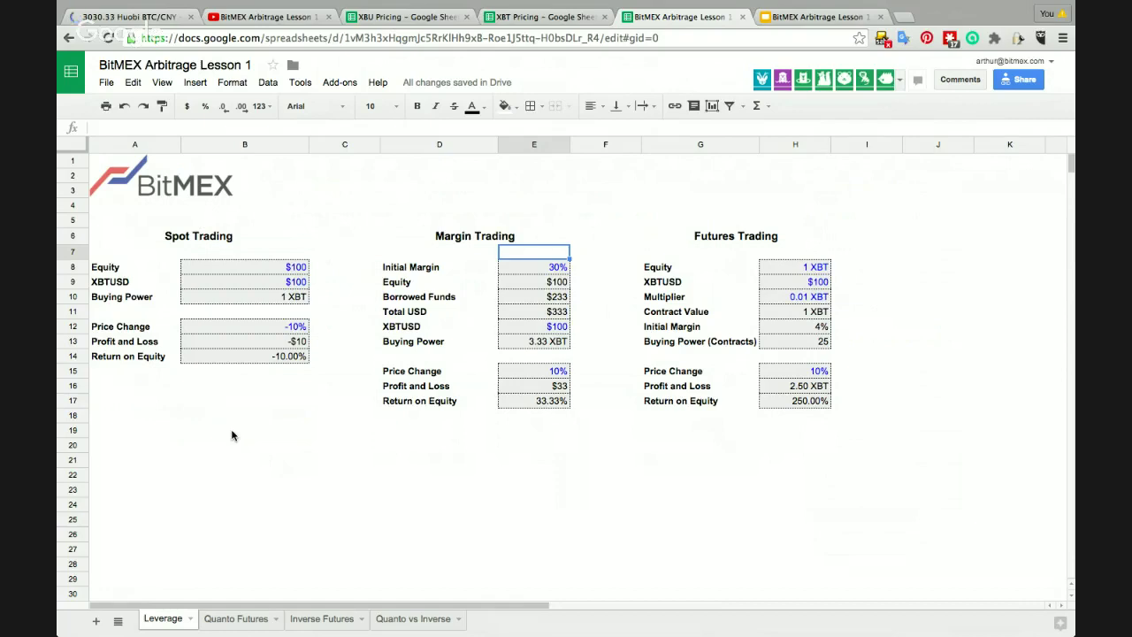
{"action": "key", "text": "Down"}
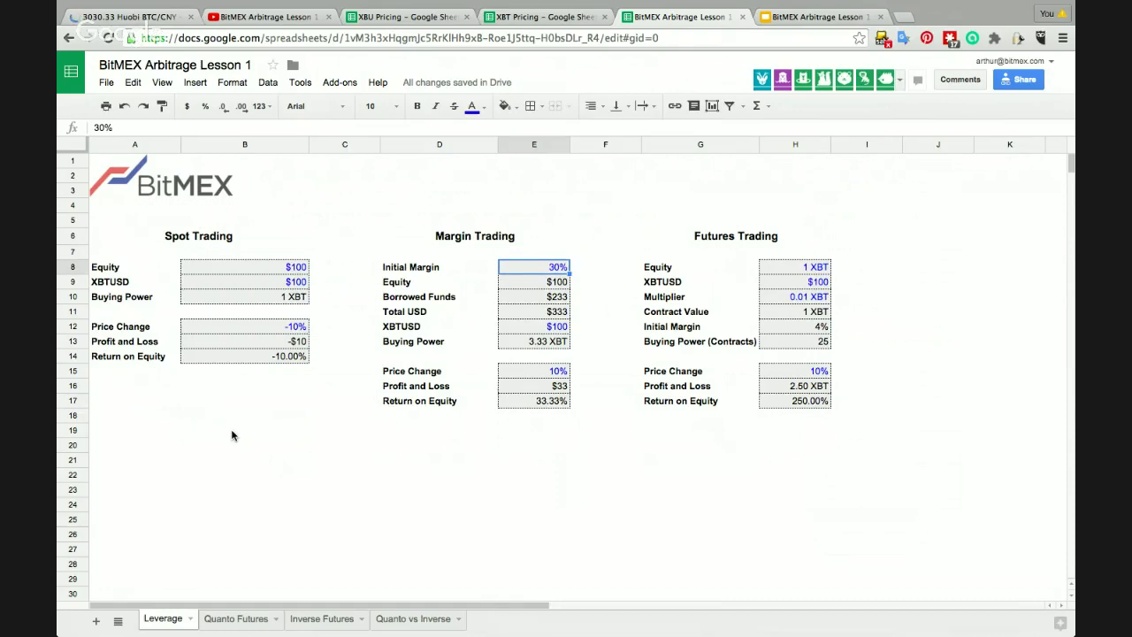
{"action": "key", "text": "Down"}
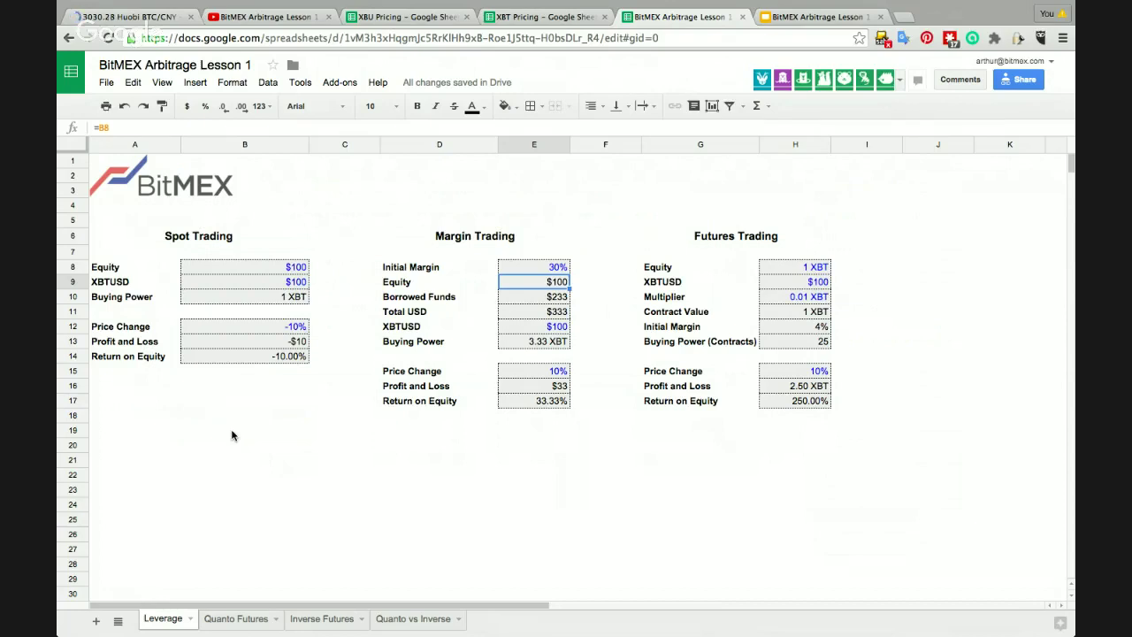
{"action": "key", "text": "Down"}
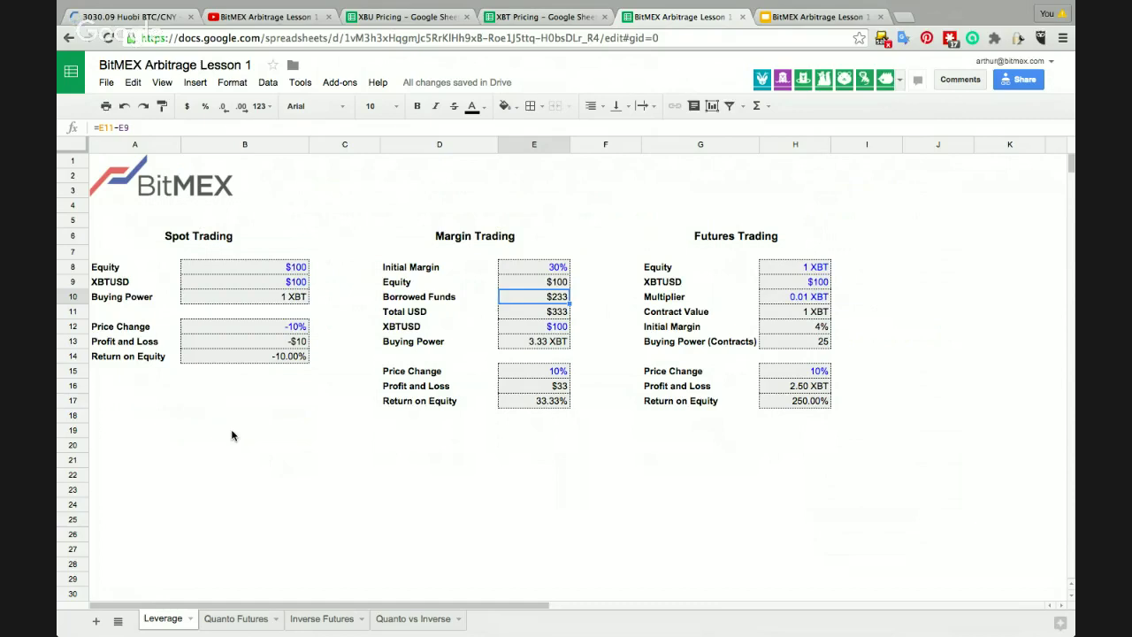
{"action": "key", "text": "Down"}
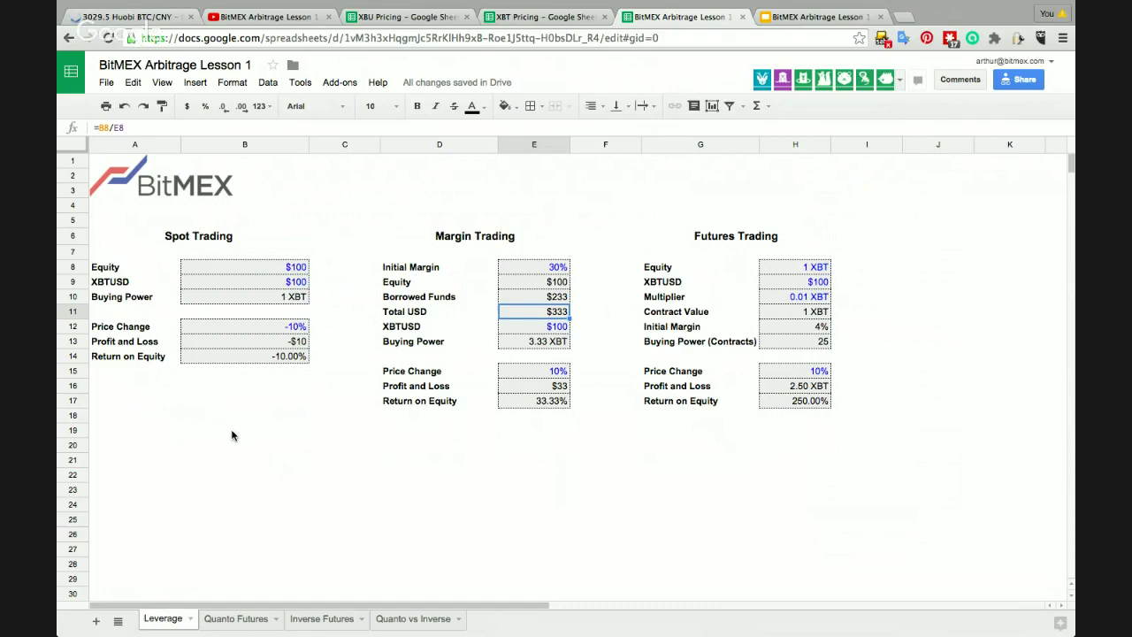
{"action": "key", "text": "Down"}
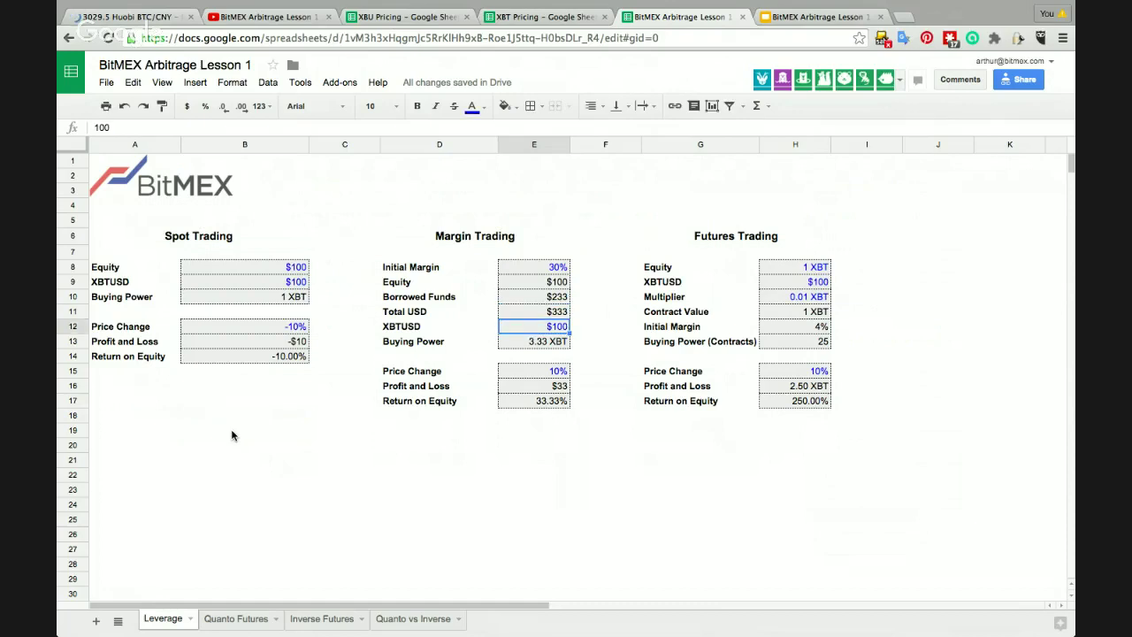
{"action": "key", "text": "Down"}
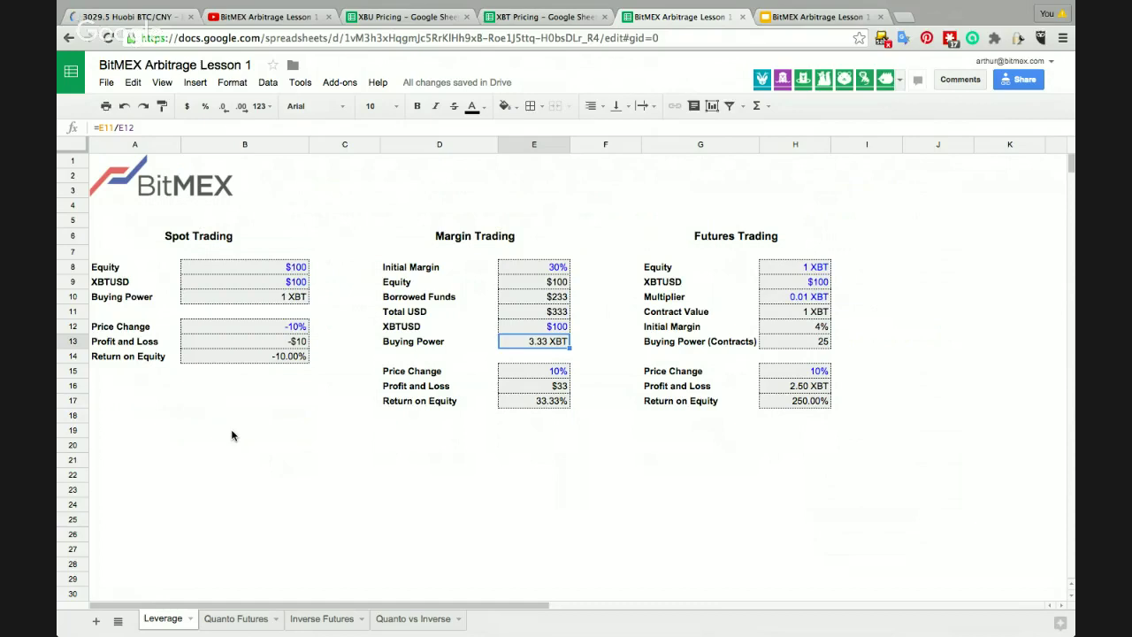
{"action": "key", "text": "Down"}
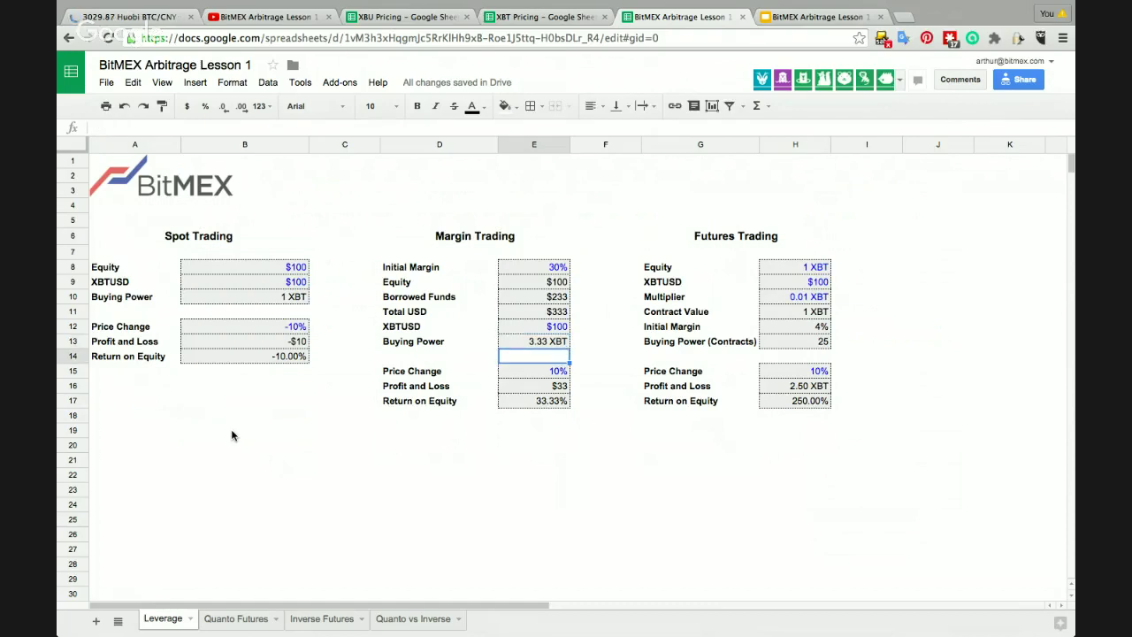
{"action": "key", "text": "Down"}
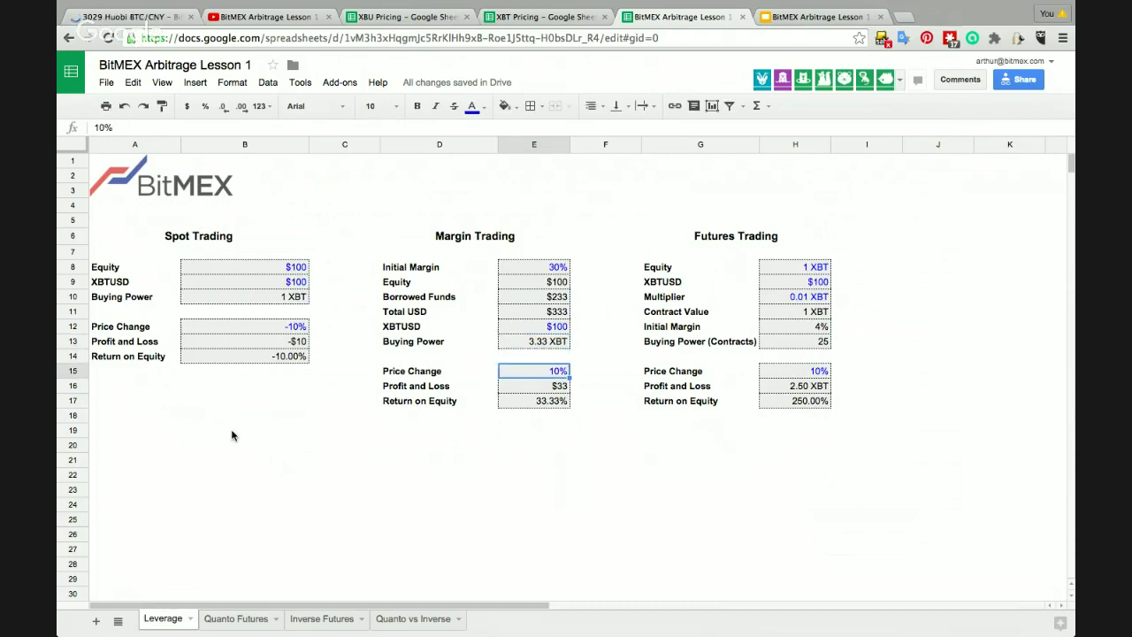
{"action": "key", "text": "Down"}
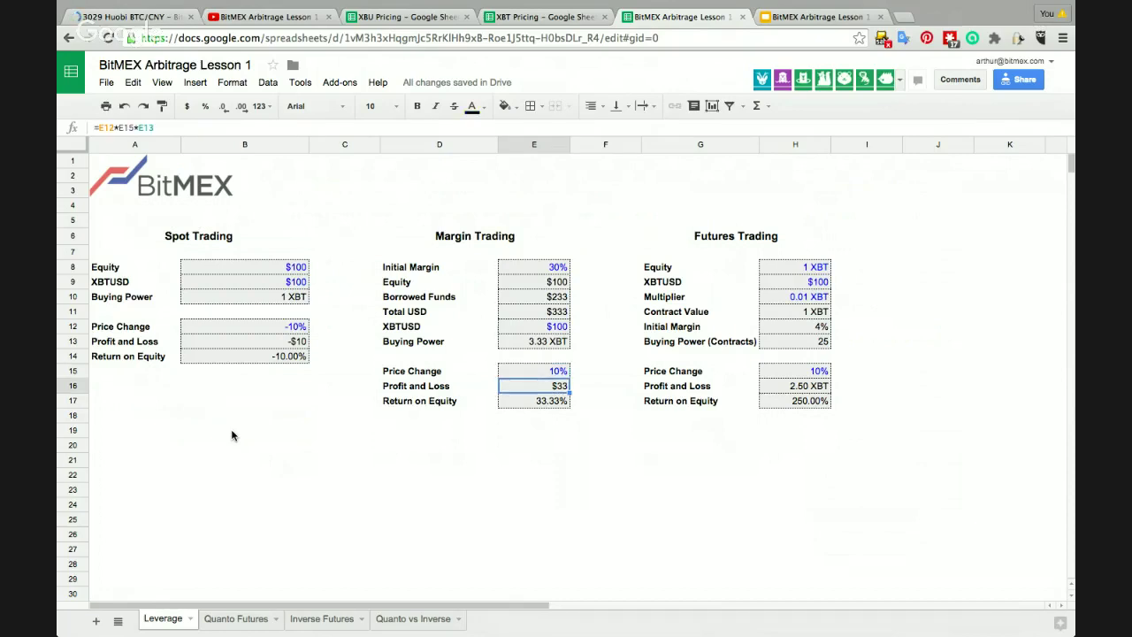
{"action": "key", "text": "Down"}
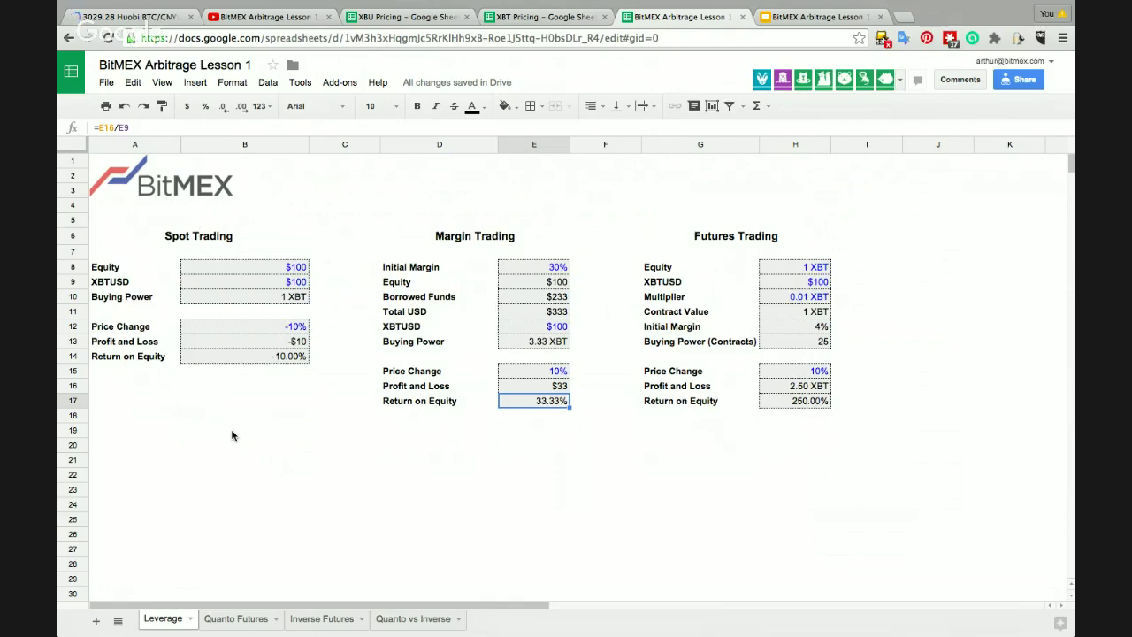
Step: Add a 'Daily Interest Rate' row in D19 with a 1% rate in E19
{"action": "key", "text": "Left"}
{"action": "key", "text": "Left"}
{"action": "key", "text": "Right"}
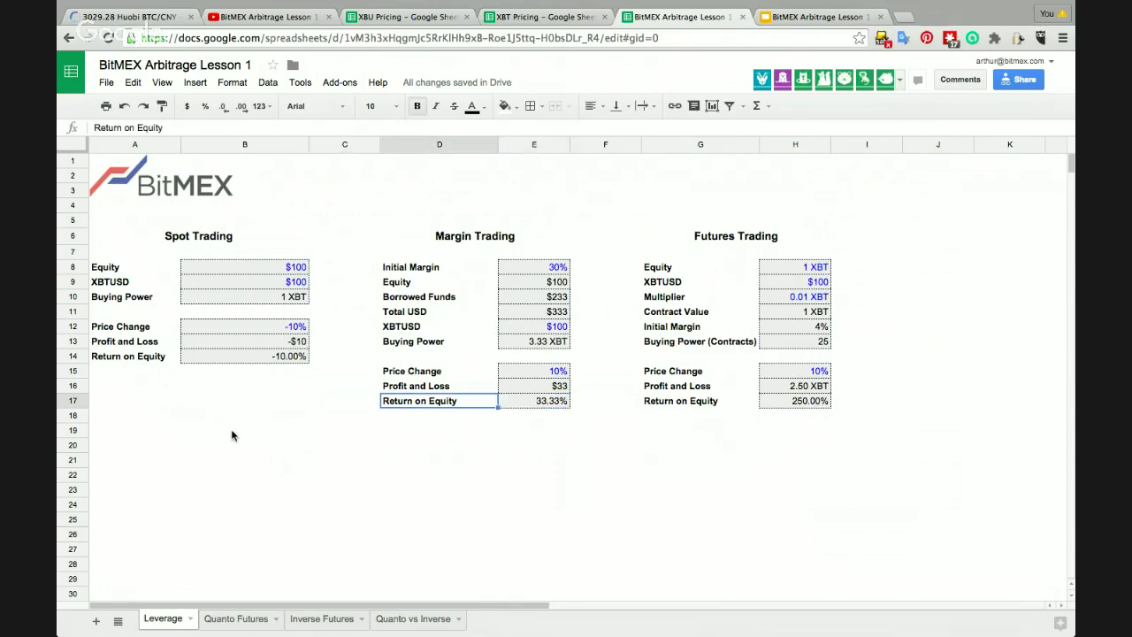
{"action": "key", "text": "Down"}
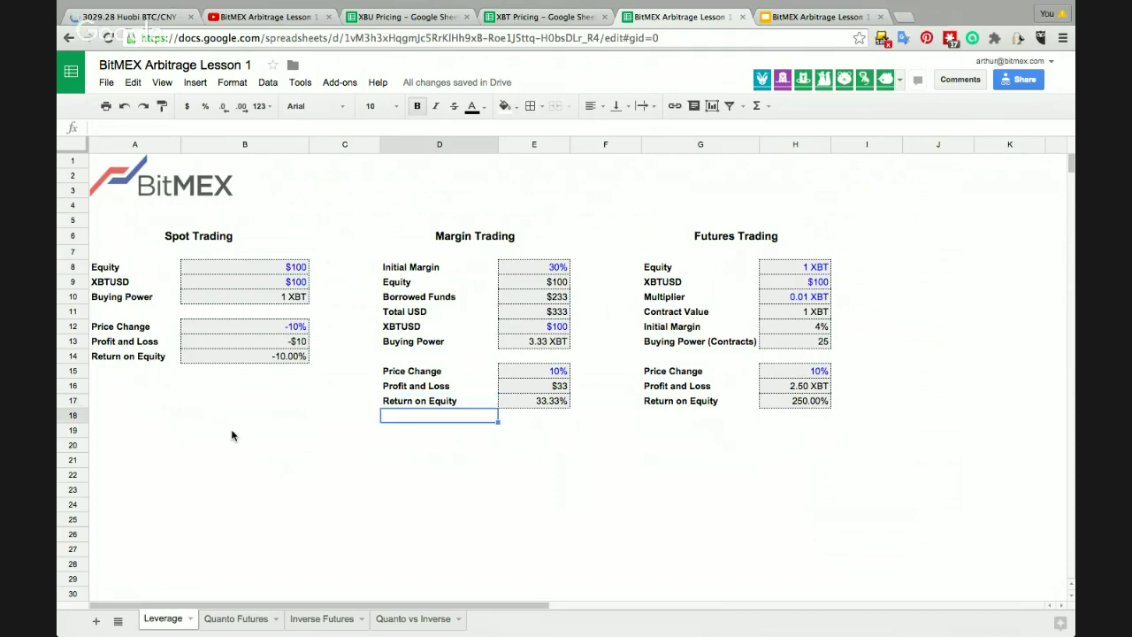
{"action": "key", "text": "Down"}
{"action": "key", "text": "Up"}
{"action": "type", "text": "Daily Interest Rate"}
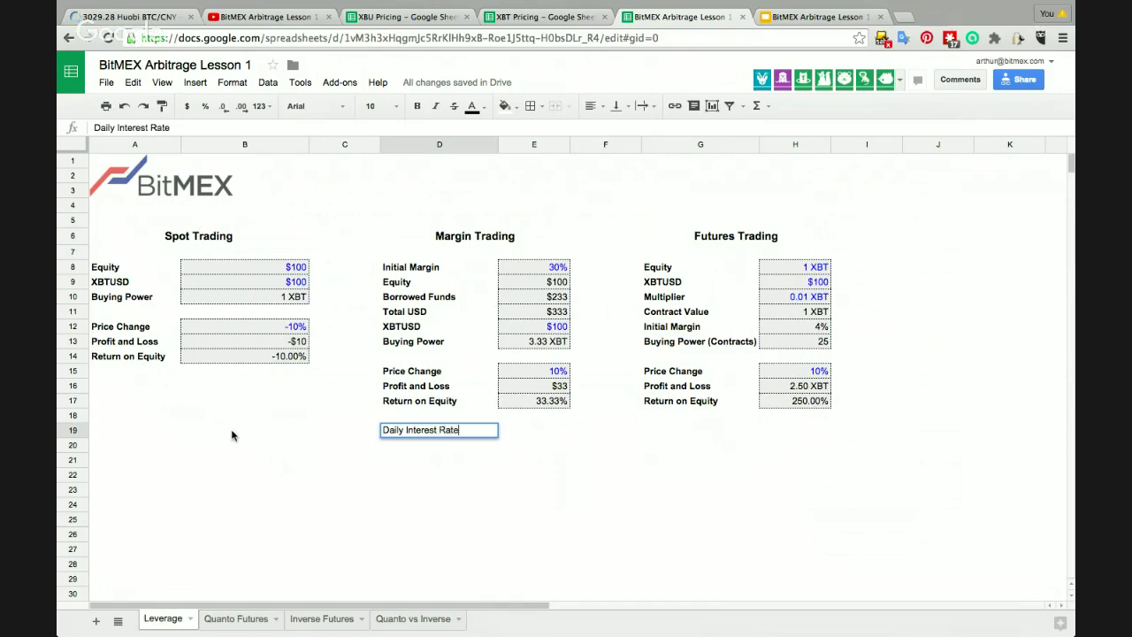
{"action": "key", "text": "Return"}
{"action": "key", "text": "Up"}
{"action": "key", "text": "Right"}
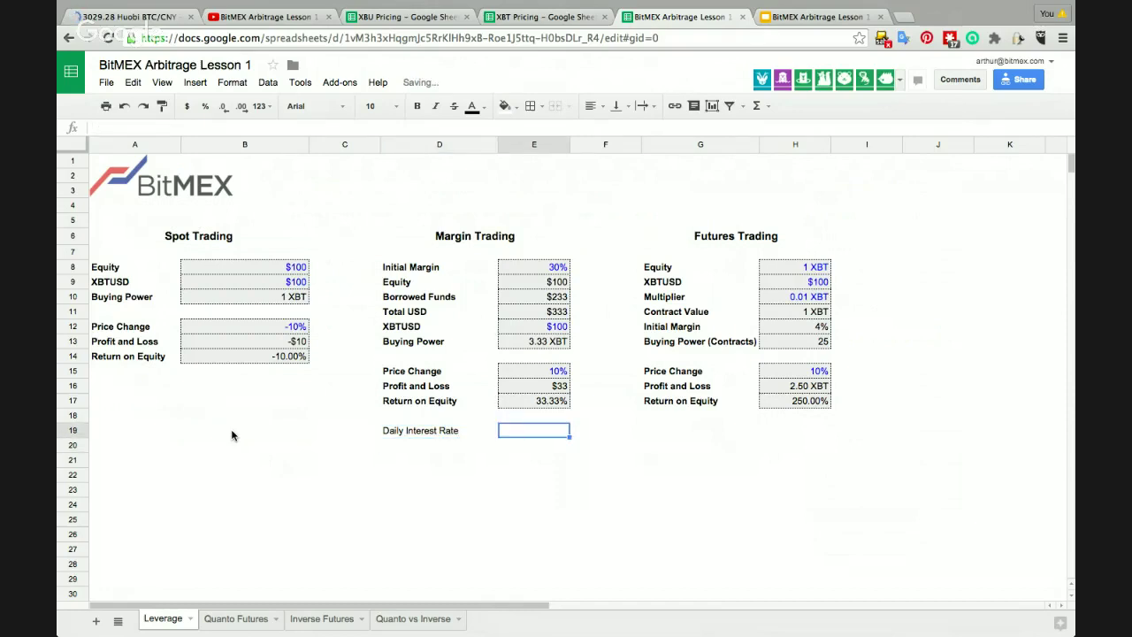
{"action": "type", "text": "1%"}
{"action": "key", "text": "Return"}
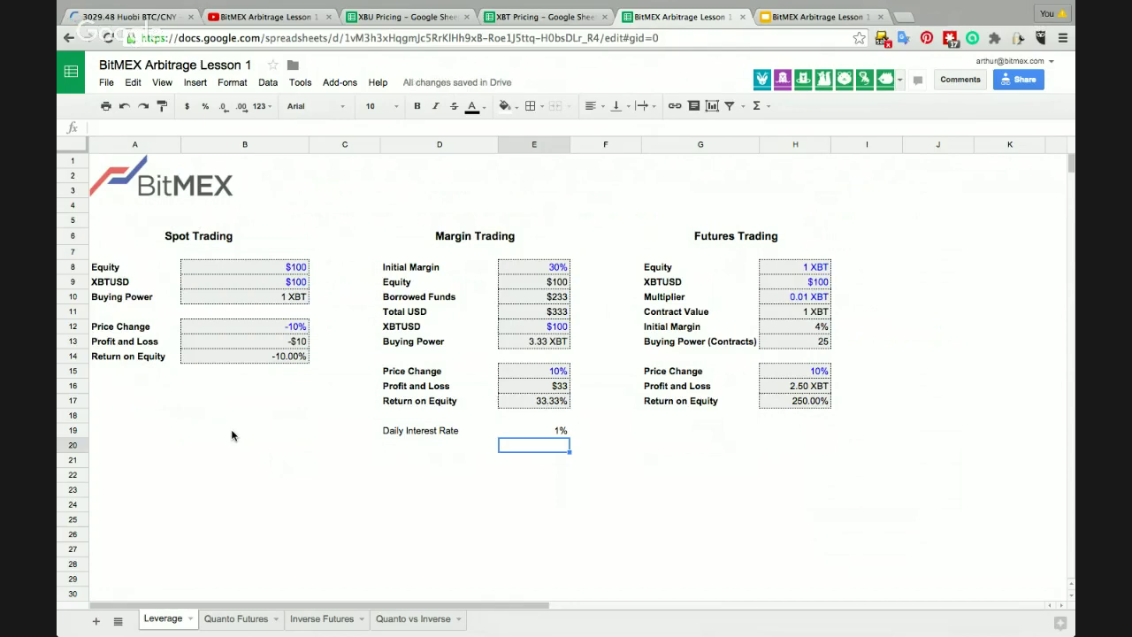
Step: Add a 'Daily Interest Cost' row with =E19*E10, shown to two decimals as $2.33
{"action": "key", "text": "Left"}
{"action": "type", "text": "Daily Int"}
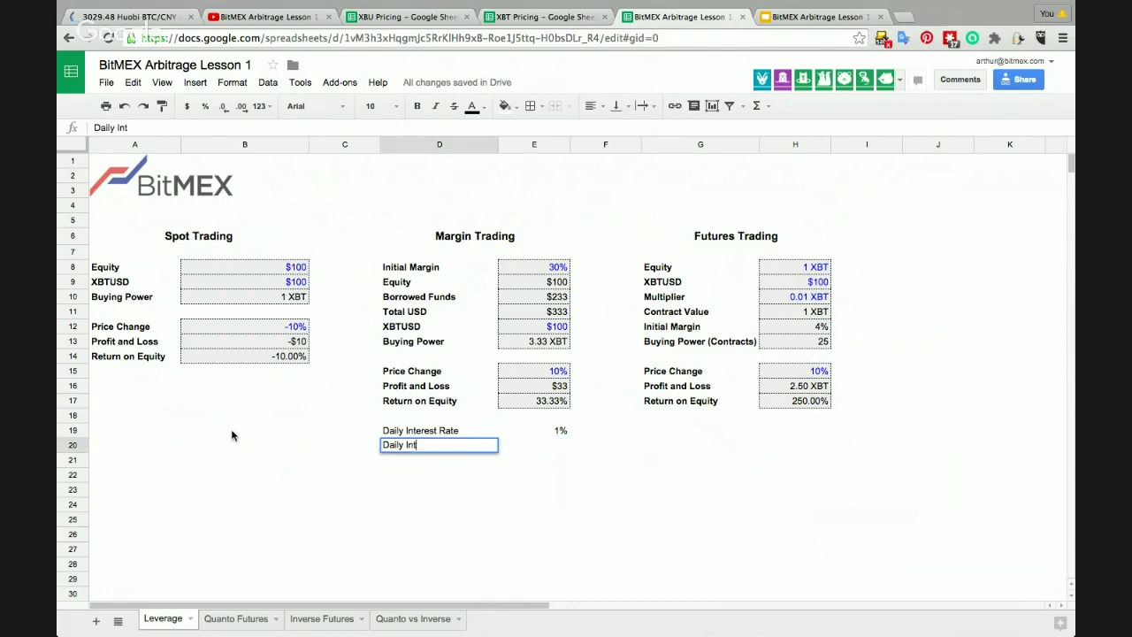
{"action": "type", "text": "erest Cost"}
{"action": "key", "text": "Tab"}
{"action": "type", "text": "=E19*"}
{"action": "key", "text": "Up"}
{"action": "key", "text": "Up"}
{"action": "key", "text": "Up"}
{"action": "key", "text": "Up"}
{"action": "key", "text": "Up"}
{"action": "key", "text": "Up"}
{"action": "key", "text": "Up"}
{"action": "key", "text": "Up"}
{"action": "key", "text": "Up"}
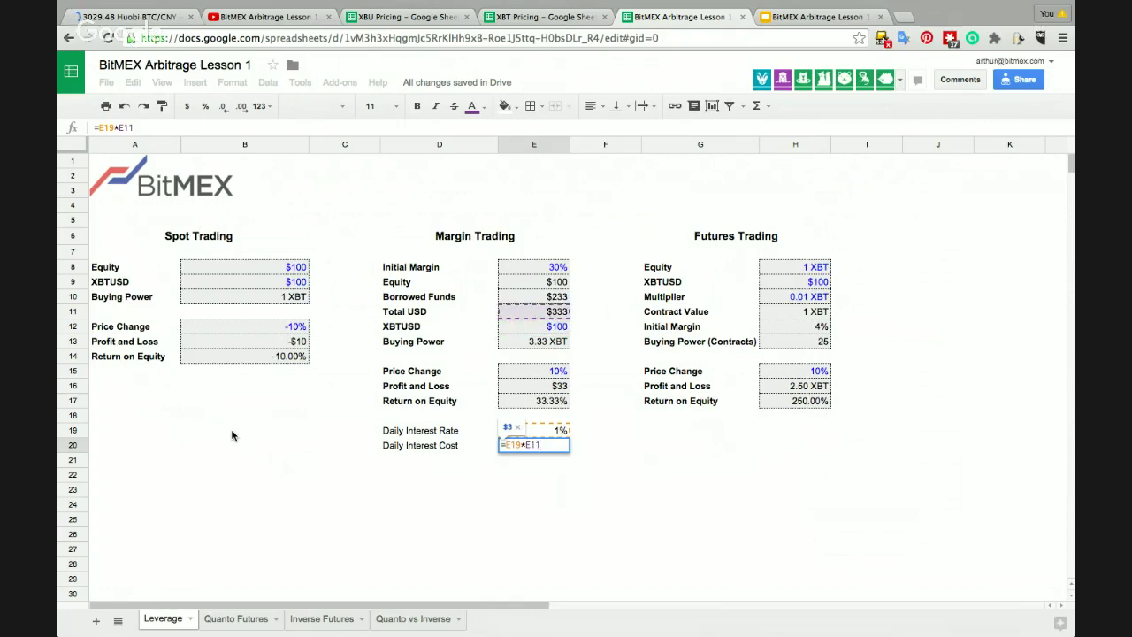
{"action": "key", "text": "Up"}
{"action": "key", "text": "Return"}
{"action": "key", "text": "Up"}
{"action": "left_click", "coordinate": [241, 106]}
{"action": "left_click", "coordinate": [242, 106]}
{"action": "key", "text": "Down"}
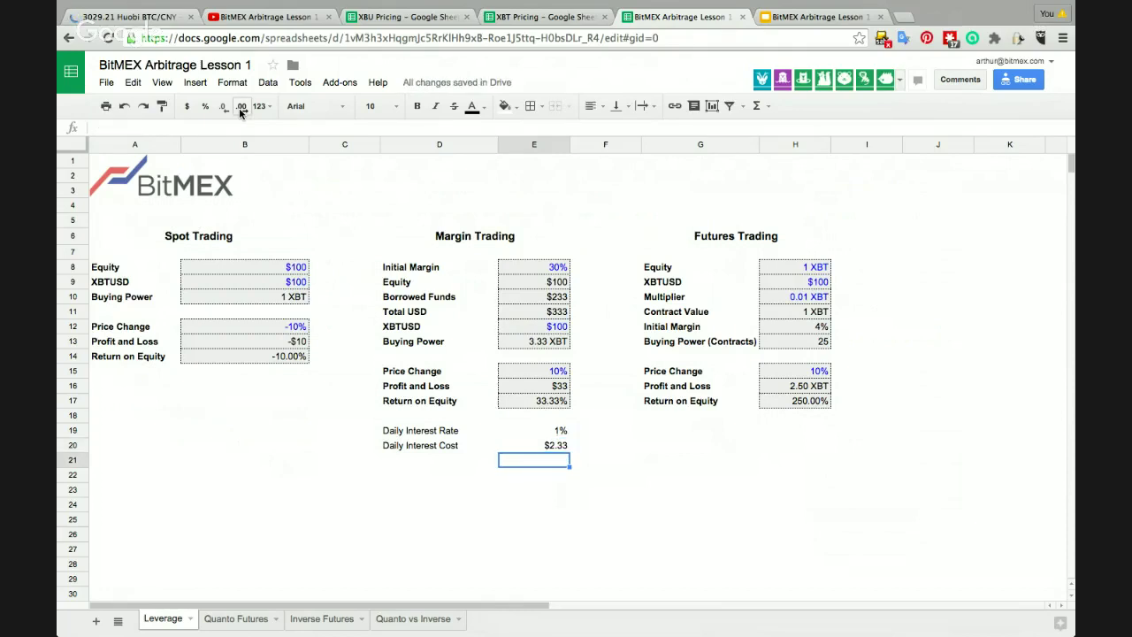
{"action": "key", "text": "Up"}
{"action": "key", "text": "Up"}
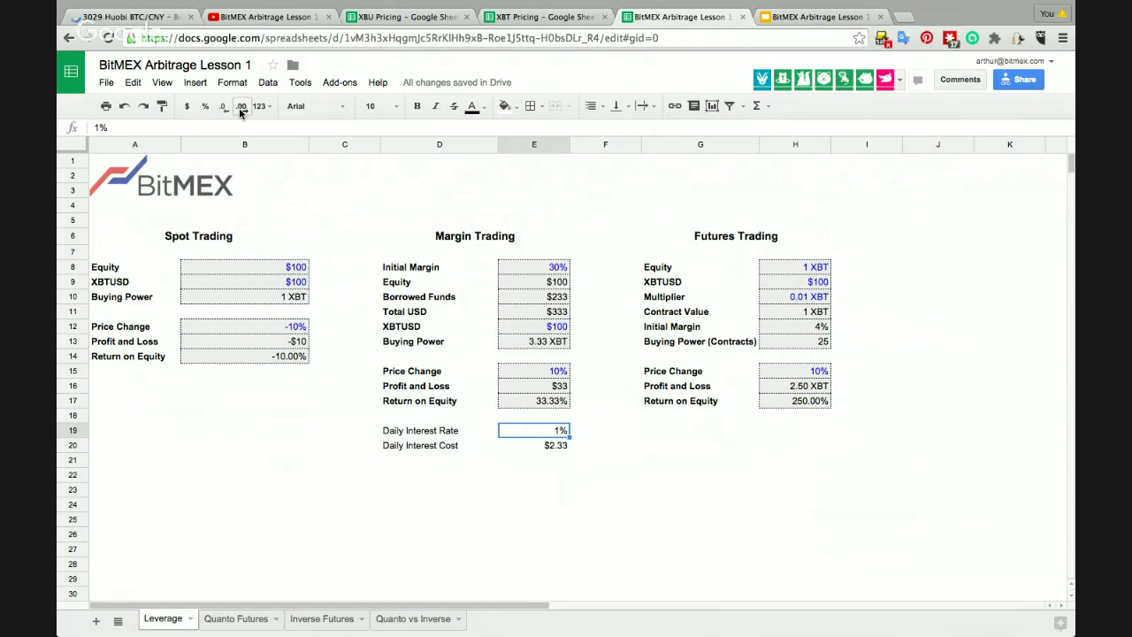
{"action": "key", "text": "Right"}
{"action": "key", "text": "Right"}
{"action": "key", "text": "Right"}
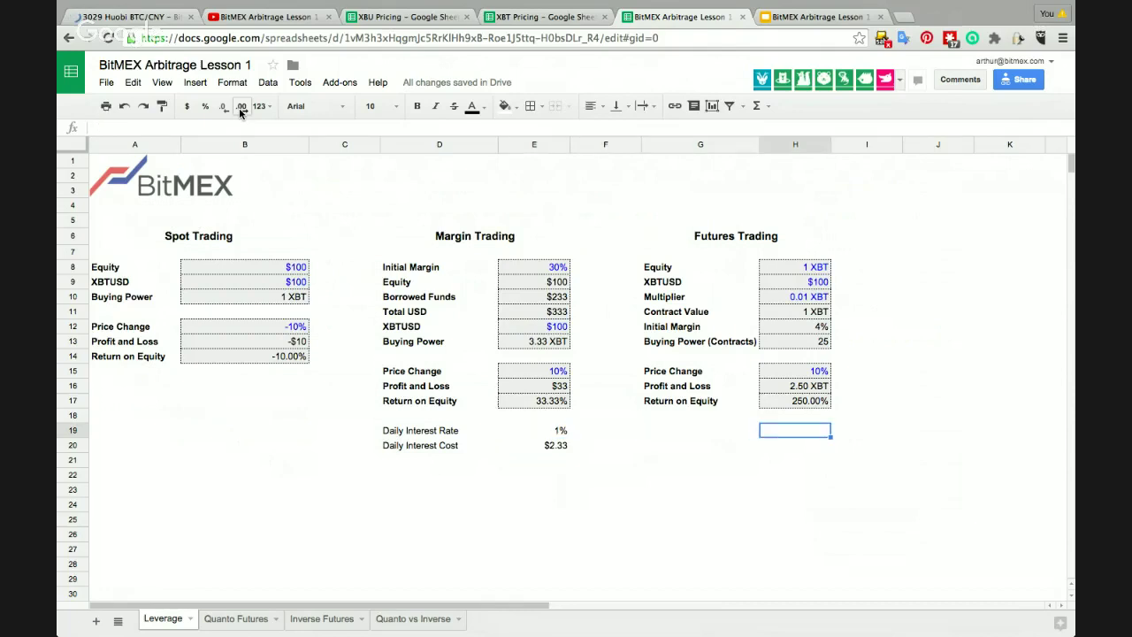
{"action": "key", "text": "Right"}
{"action": "key", "text": "Up"}
{"action": "key", "text": "Up"}
{"action": "key", "text": "Up"}
{"action": "key", "text": "Up"}
{"action": "key", "text": "Up"}
{"action": "key", "text": "Up"}
{"action": "key", "text": "Up"}
{"action": "key", "text": "Up"}
{"action": "key", "text": "Up"}
{"action": "key", "text": "Up"}
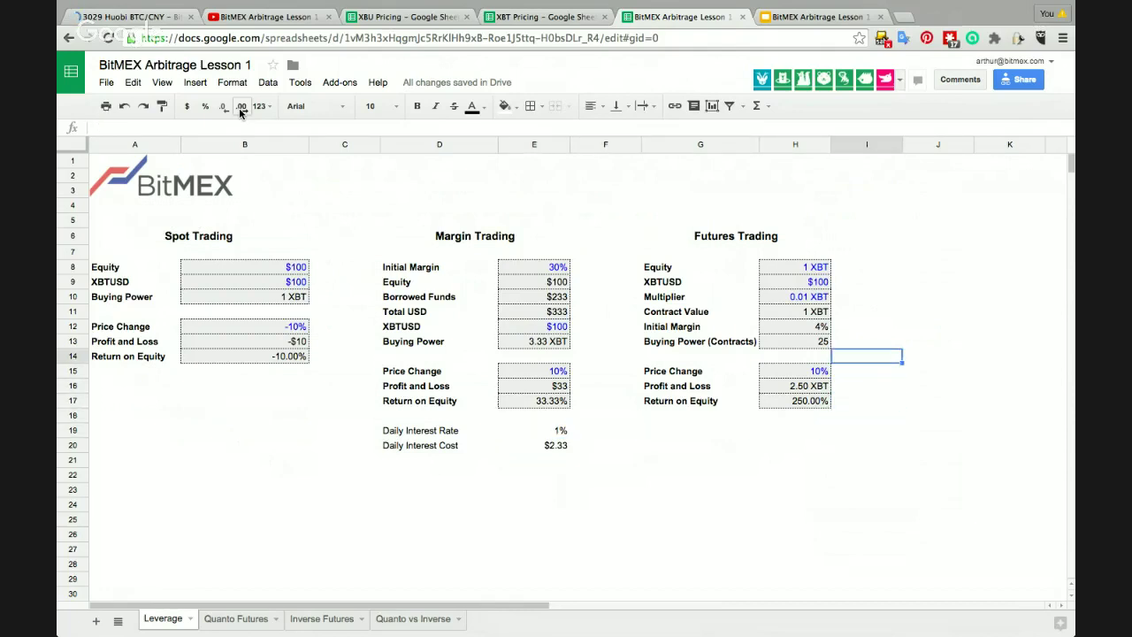
{"action": "key", "text": "Up"}
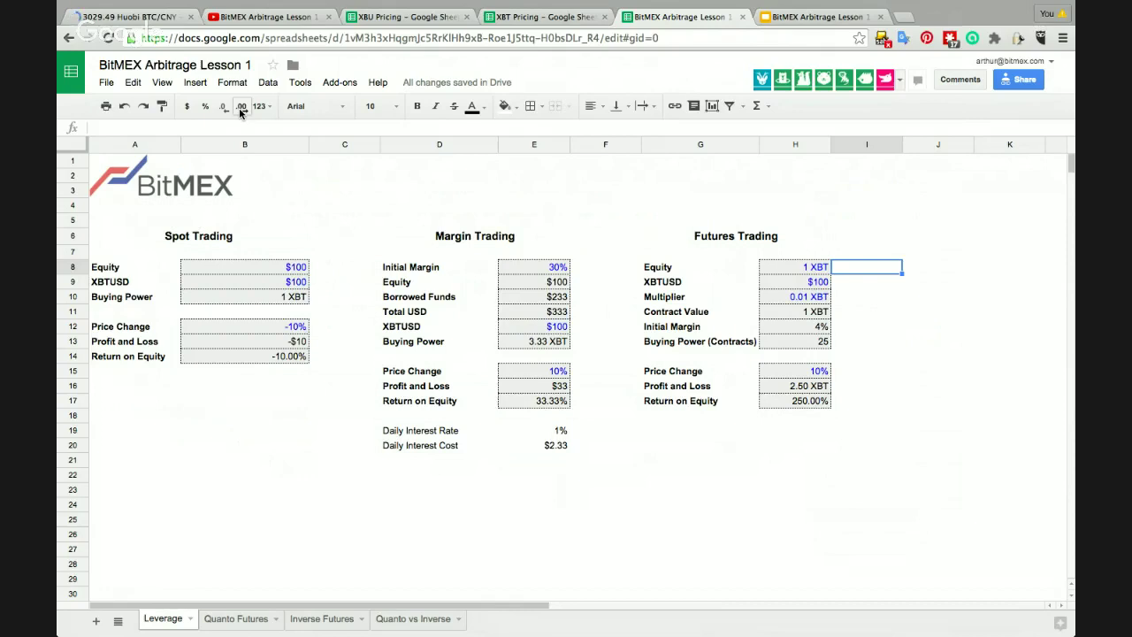
{"action": "key", "text": "Left"}
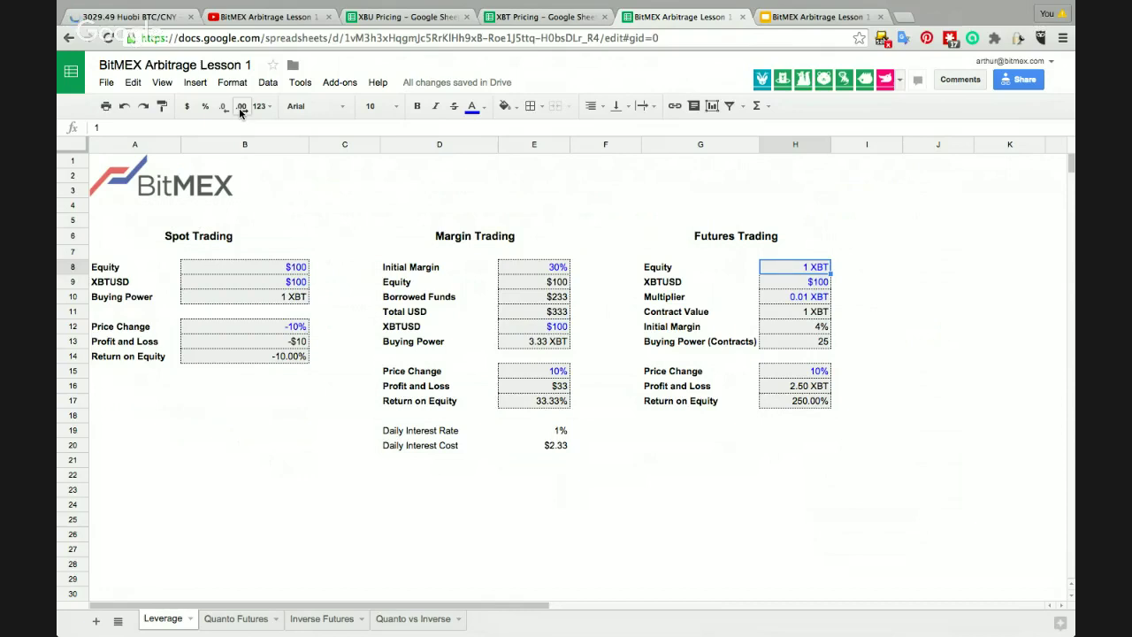
{"action": "key", "text": "Down"}
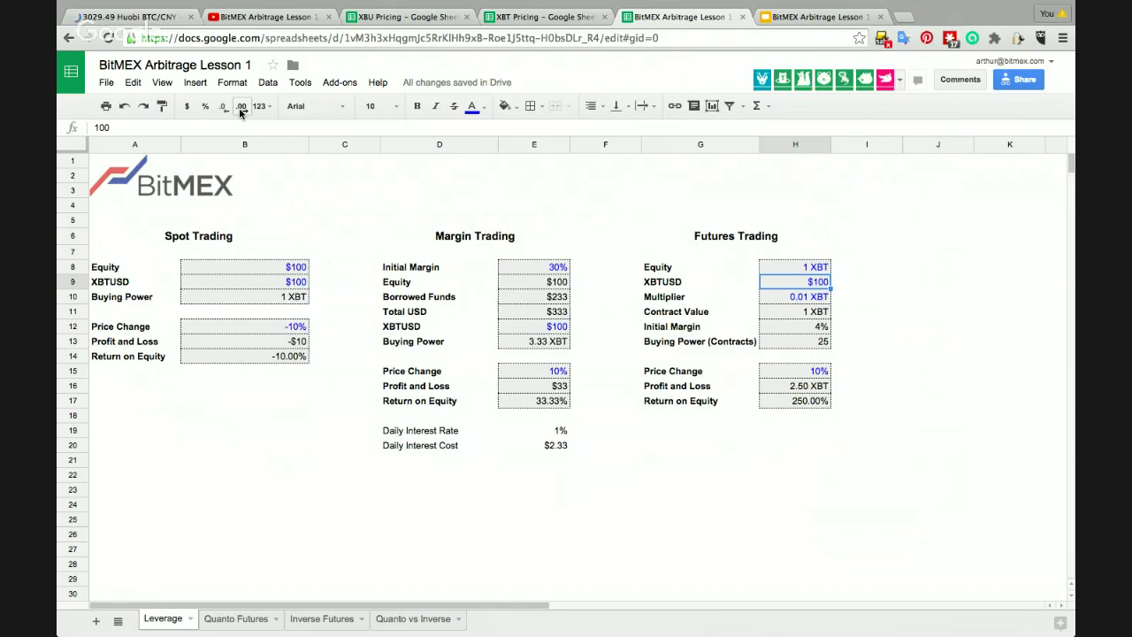
{"action": "key", "text": "Down"}
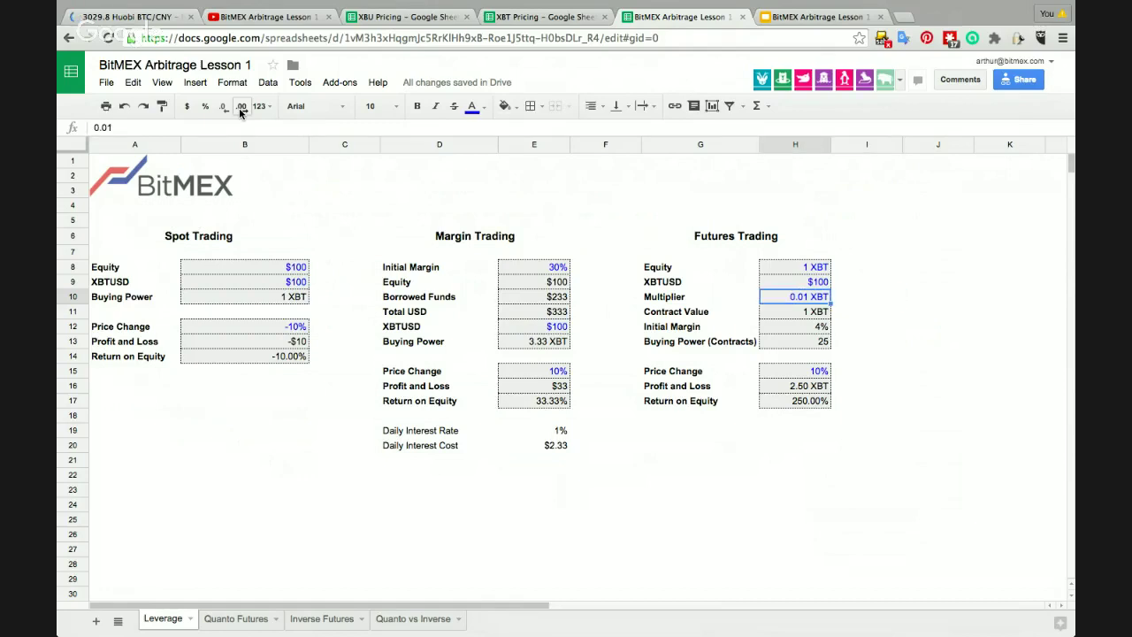
{"action": "key", "text": "Down"}
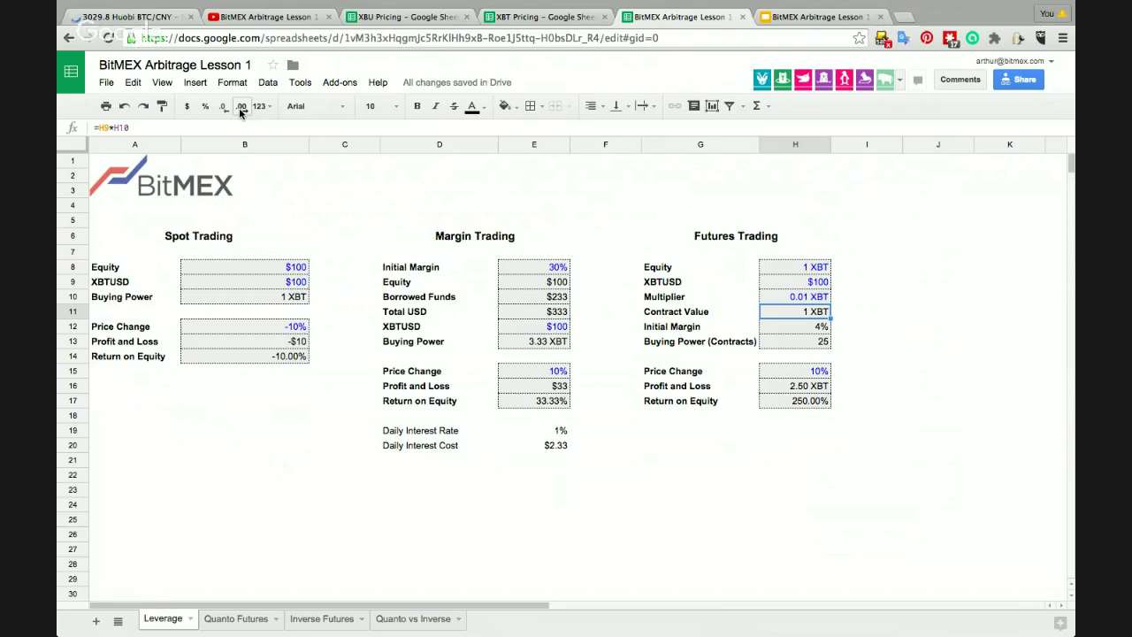
{"action": "key", "text": "Down"}
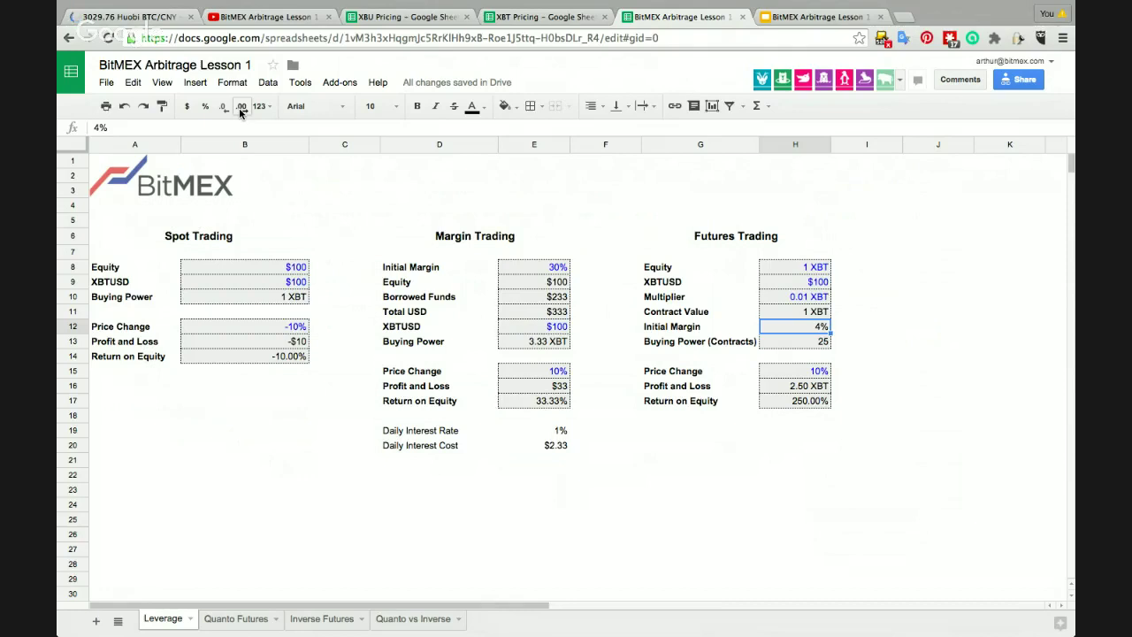
{"action": "key", "text": "Down"}
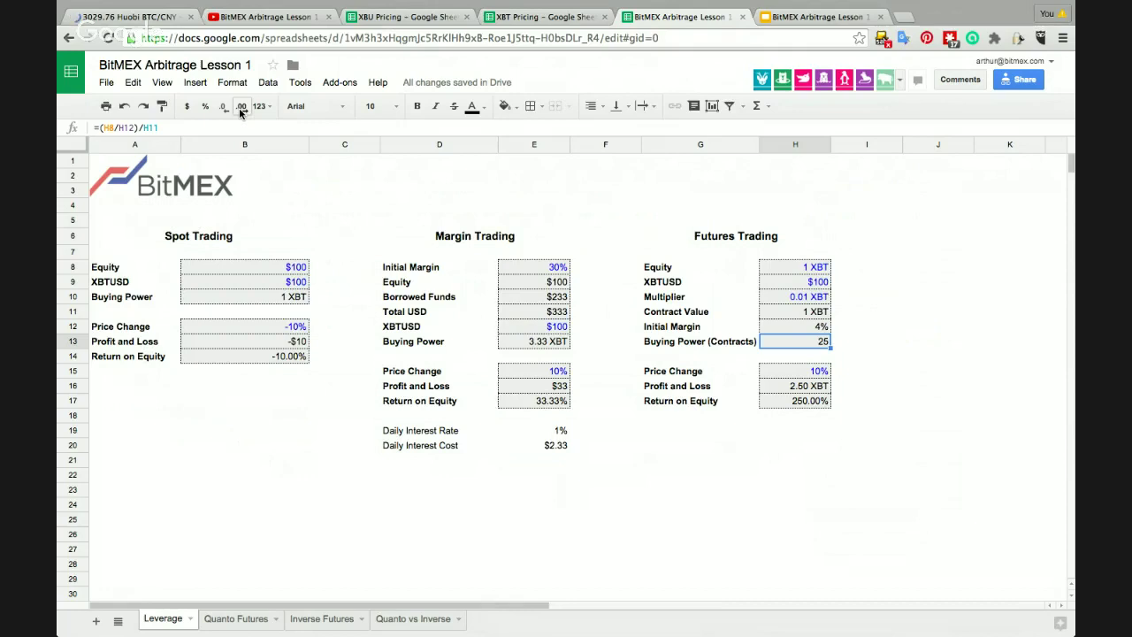
{"action": "key", "text": "Return"}
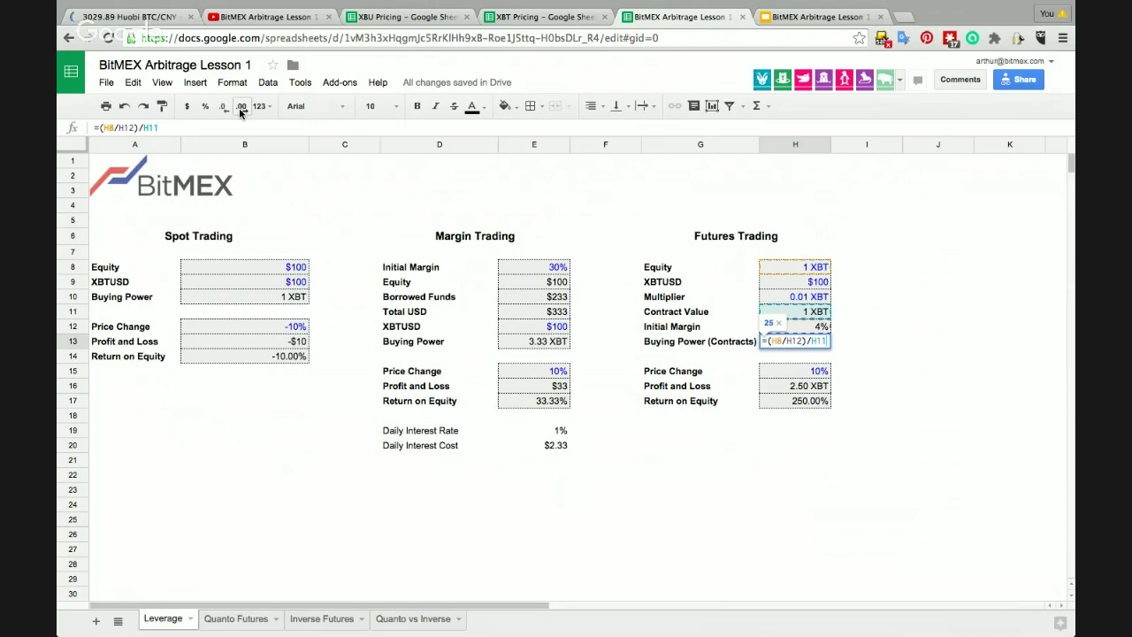
{"action": "key", "text": "Return"}
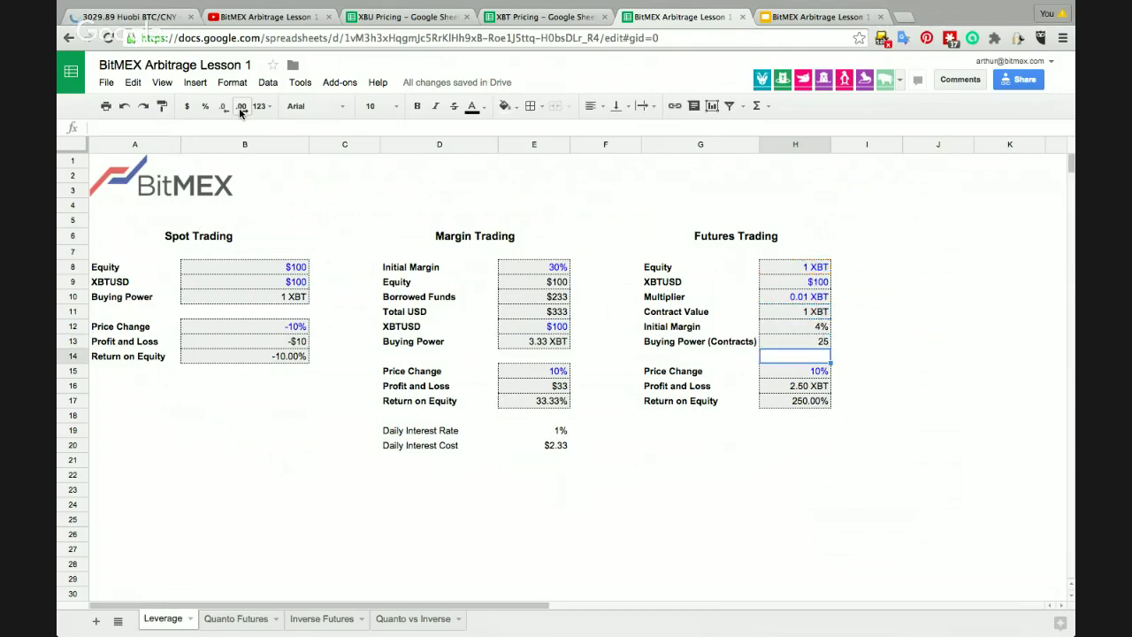
{"action": "key", "text": "Right"}
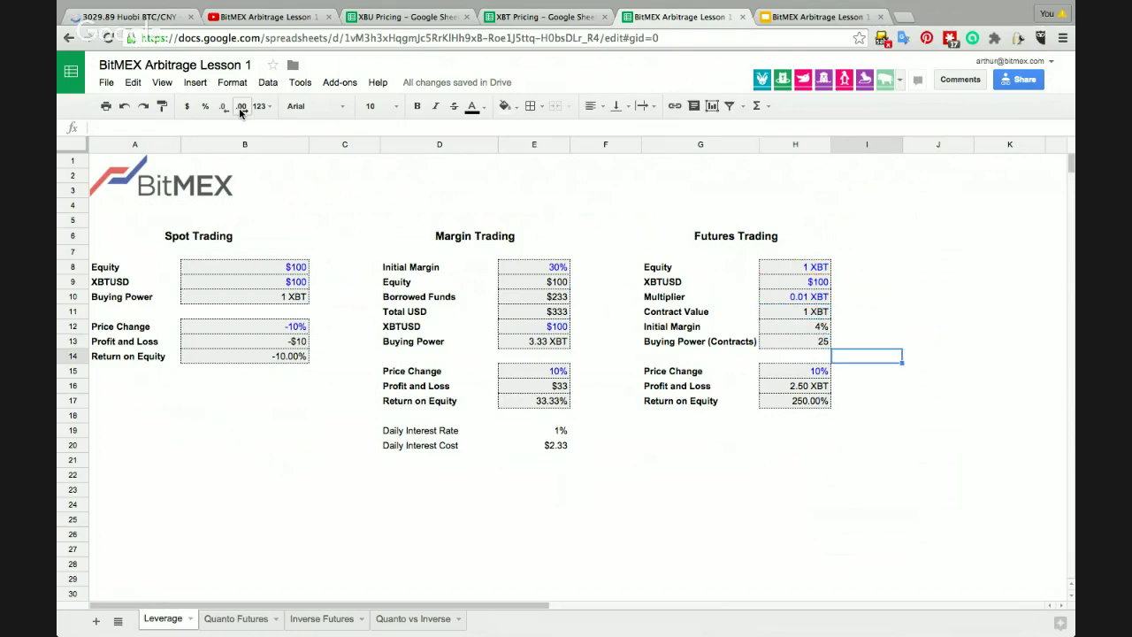
{"action": "key", "text": "Left"}
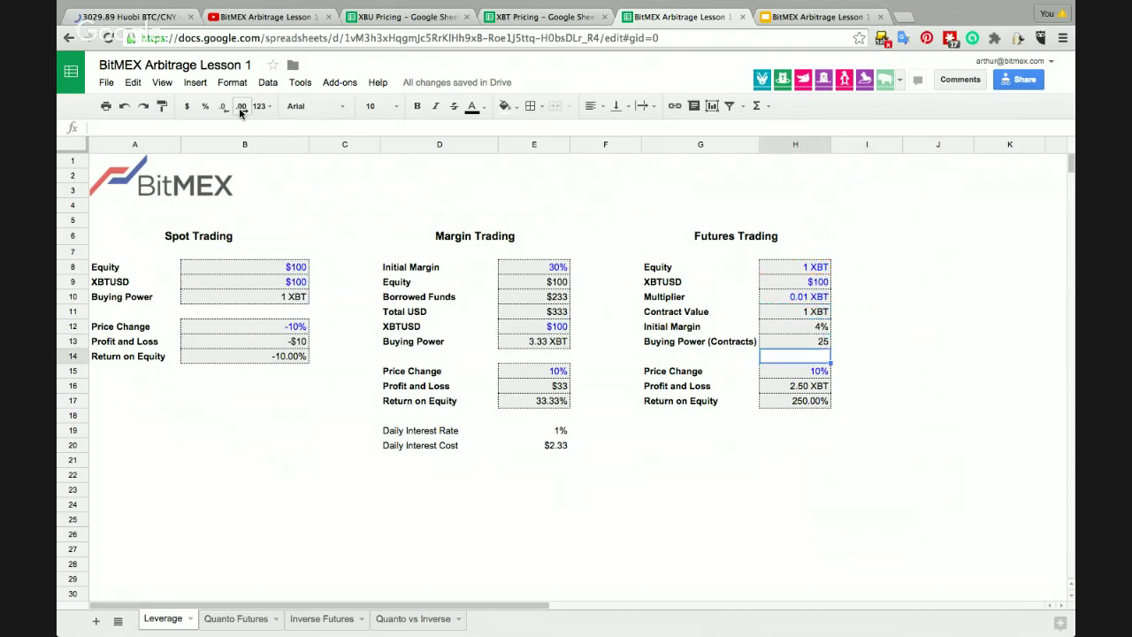
{"action": "key", "text": "Down"}
{"action": "key", "text": "Down"}
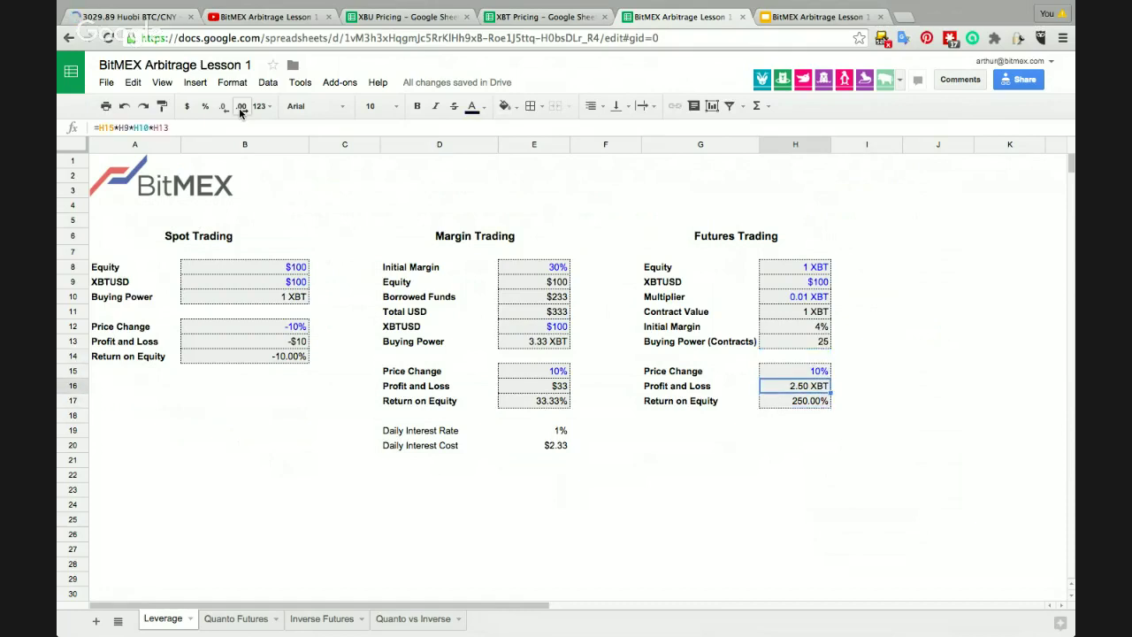
{"action": "key", "text": "Down"}
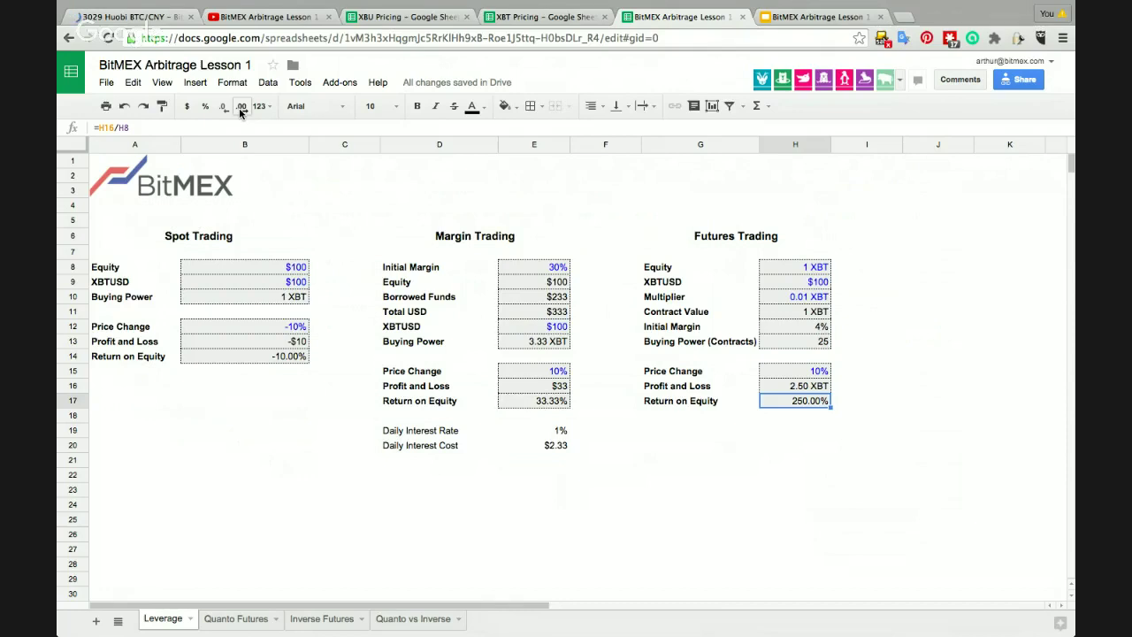
{"action": "key", "text": "Up"}
{"action": "key", "text": "Up"}
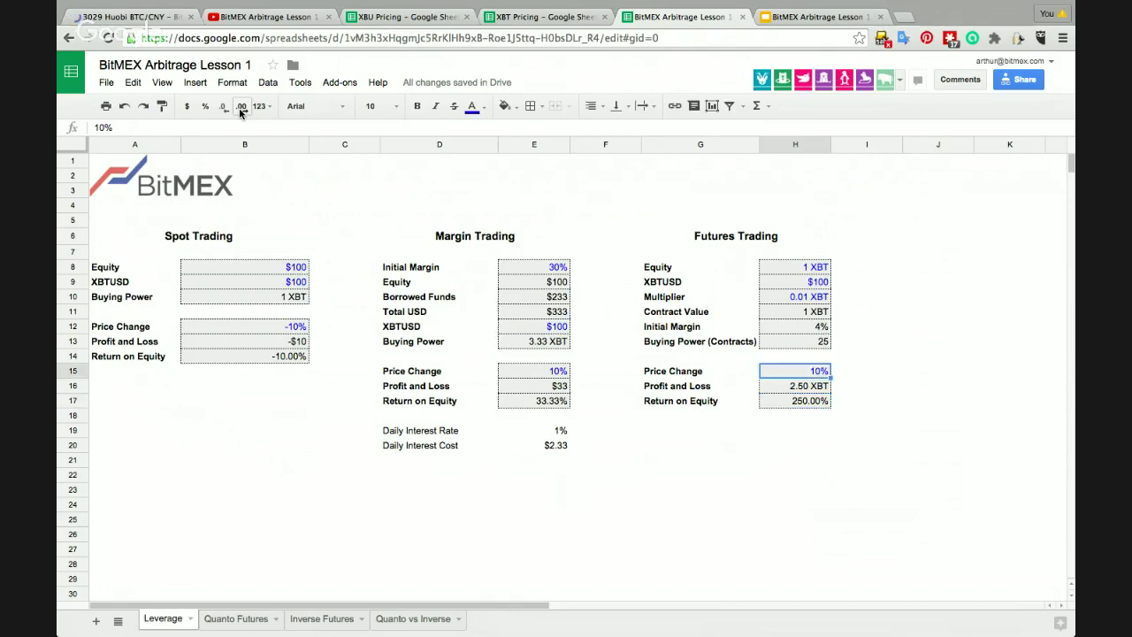
{"action": "type", "text": "-"}
{"action": "type", "text": "4"}
{"action": "key", "text": "Return"}
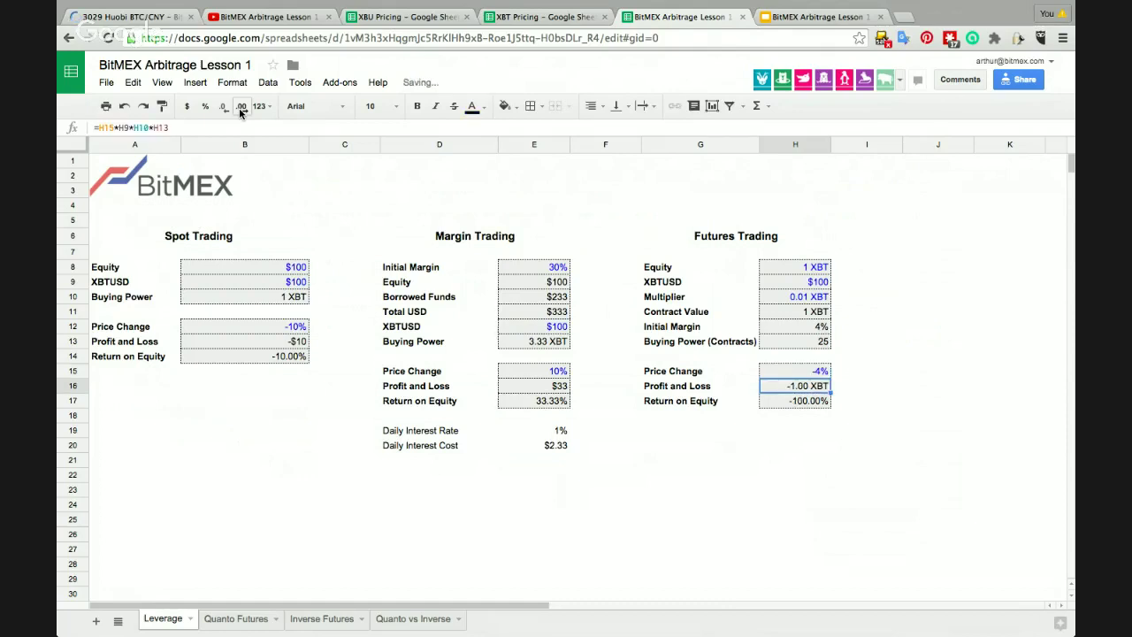
{"action": "key", "text": "Down"}
{"action": "key", "text": "Up"}
{"action": "key", "text": "Up"}
{"action": "key", "text": "Up"}
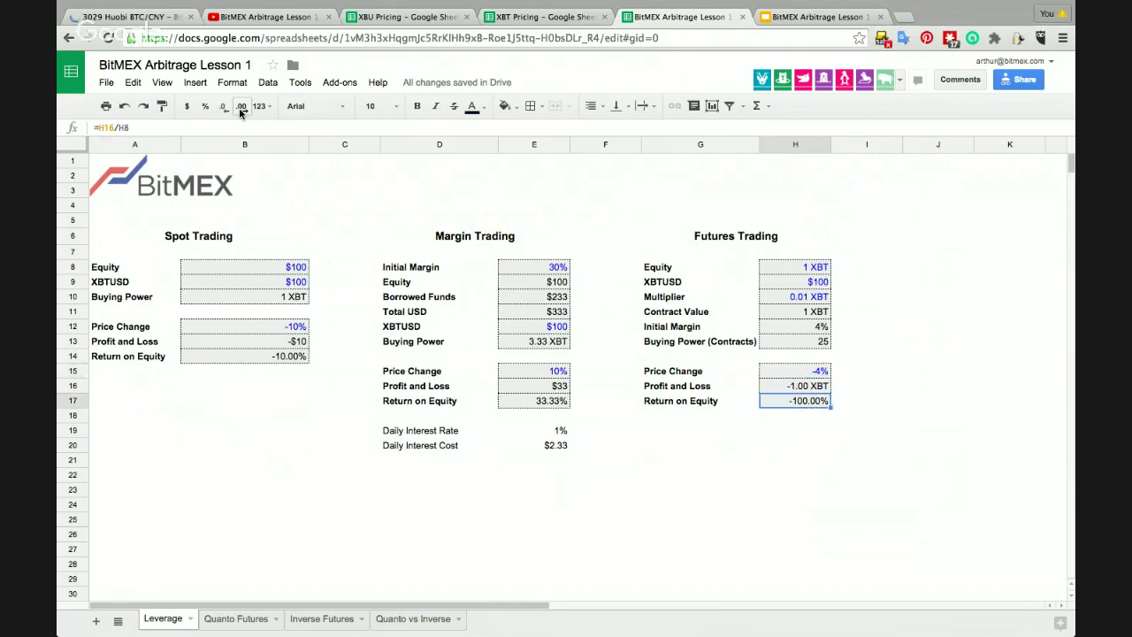
{"action": "key", "text": "Up"}
{"action": "key", "text": "Up"}
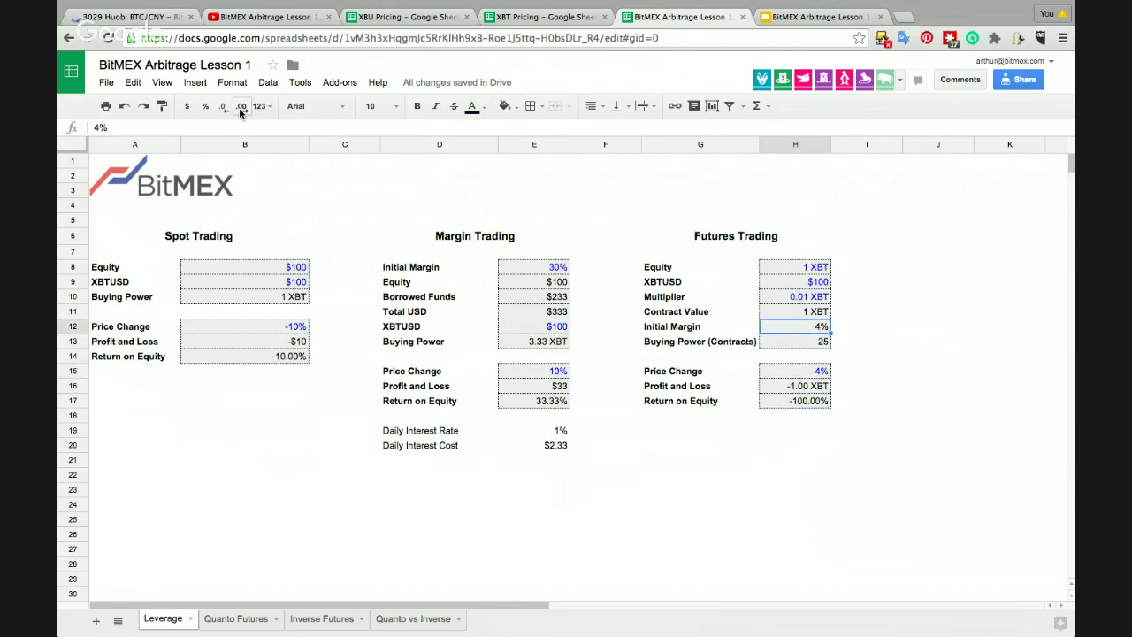
{"action": "key", "text": "Down"}
{"action": "key", "text": "Down"}
{"action": "key", "text": "Down"}
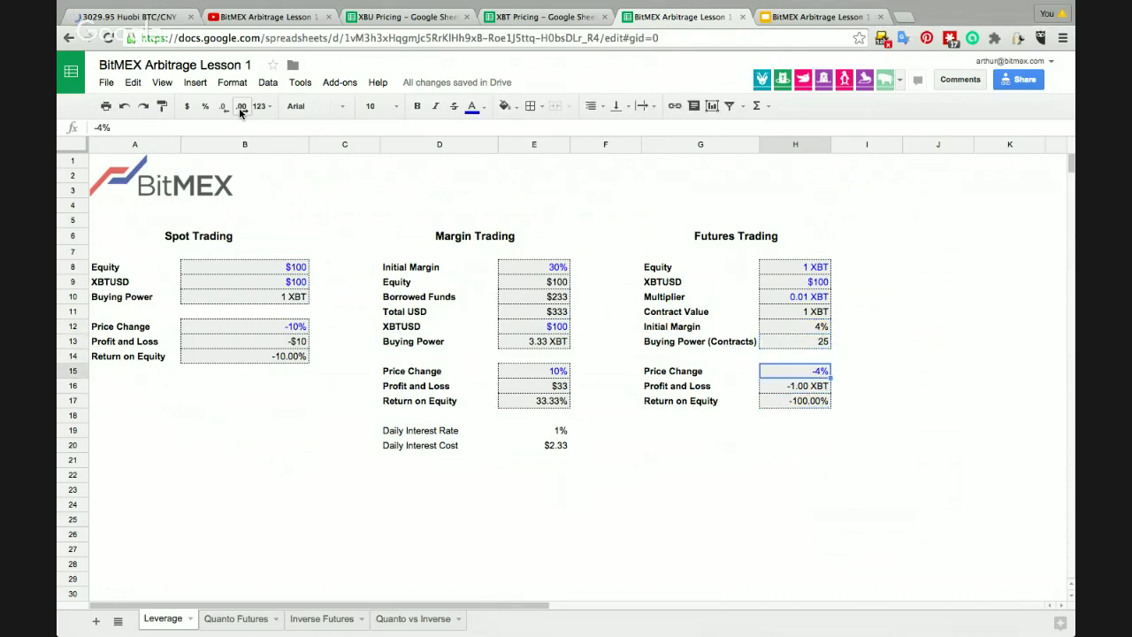
{"action": "type", "text": "10%"}
{"action": "key", "text": "Return"}
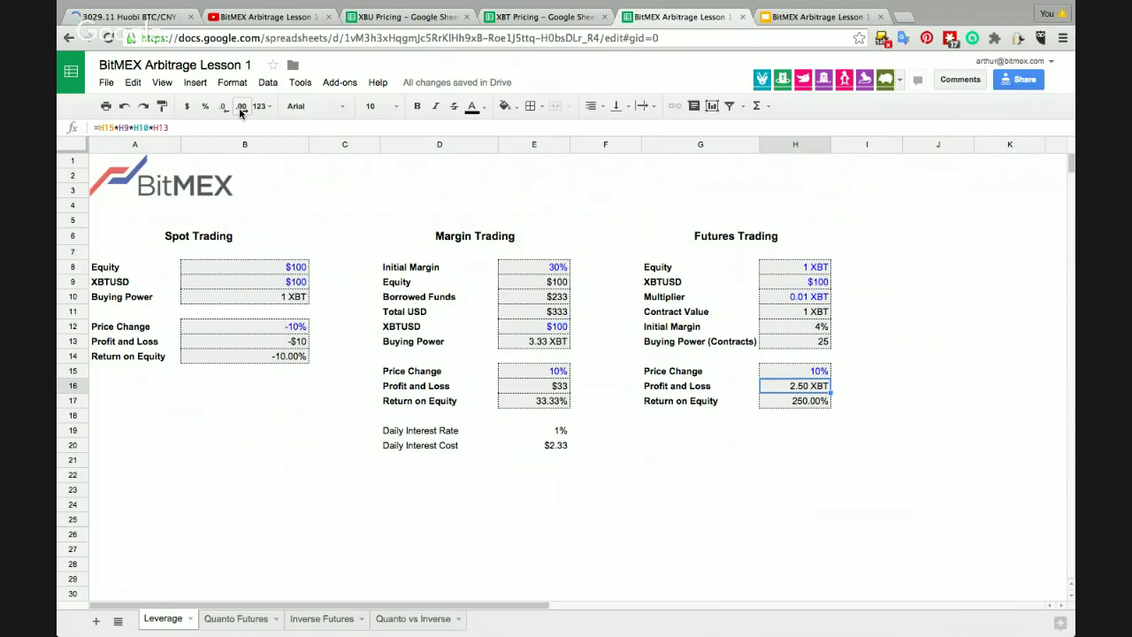
{"action": "key", "text": "Left"}
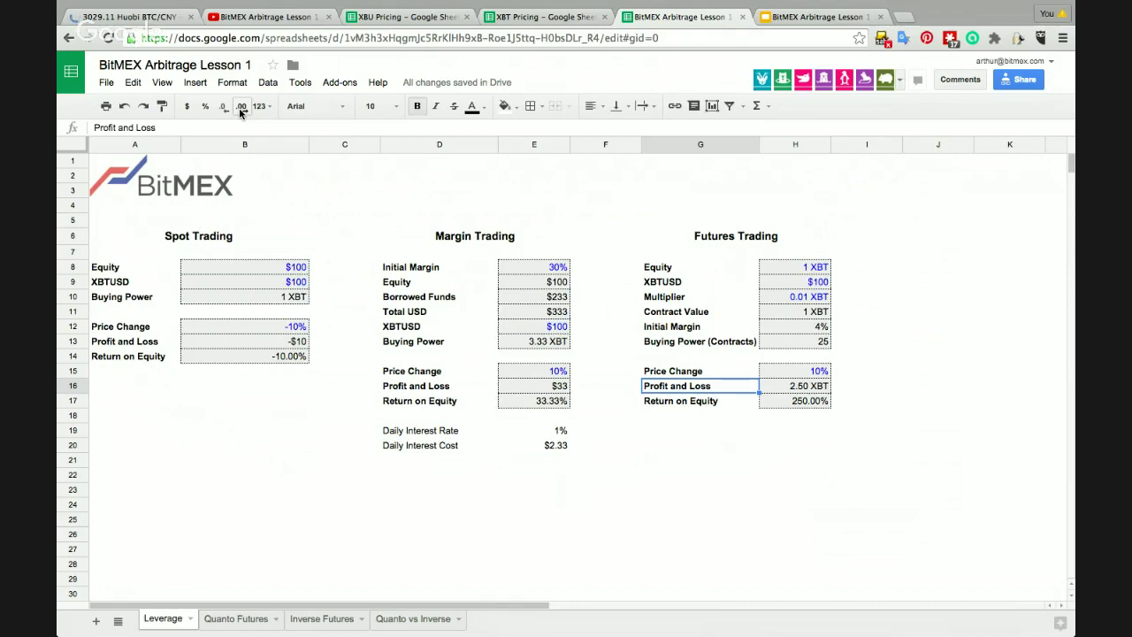
{"action": "key", "text": "Down"}
{"action": "key", "text": "Down"}
{"action": "key", "text": "Down"}
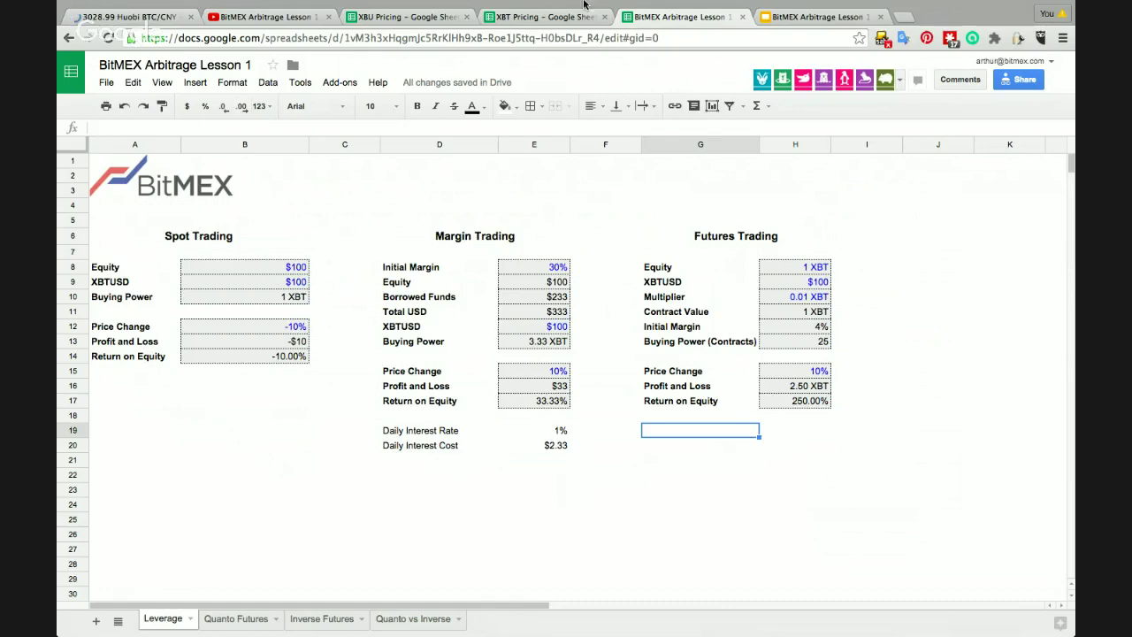
Step: Return to the lesson deck and present it full screen from the leverage slide
{"action": "left_click", "coordinate": [805, 18]}
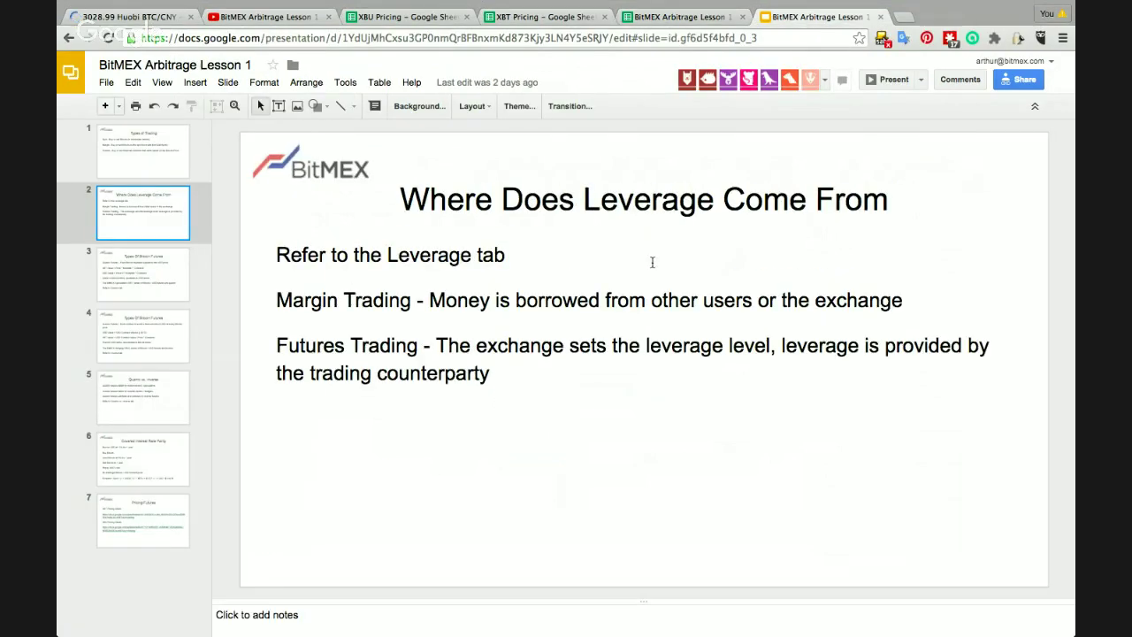
{"action": "left_click", "coordinate": [882, 85]}
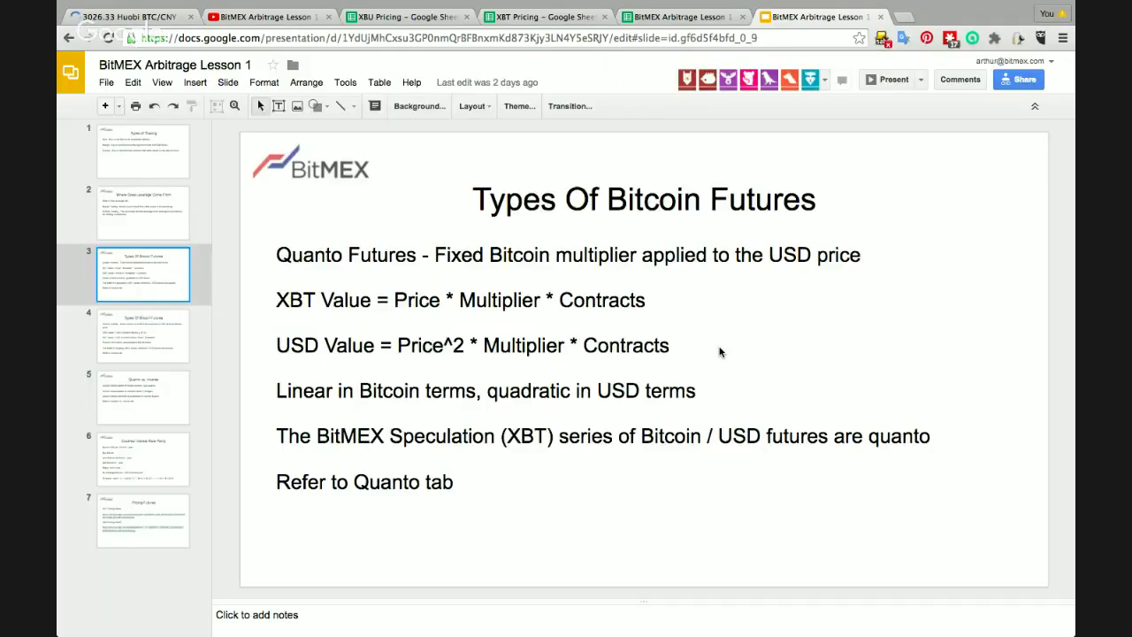
Step: Open the Quanto Futures sheet and review its 10,000 contracts and 0.00001 multiplier inputs
{"action": "key", "text": "ctrl+shift+Tab"}
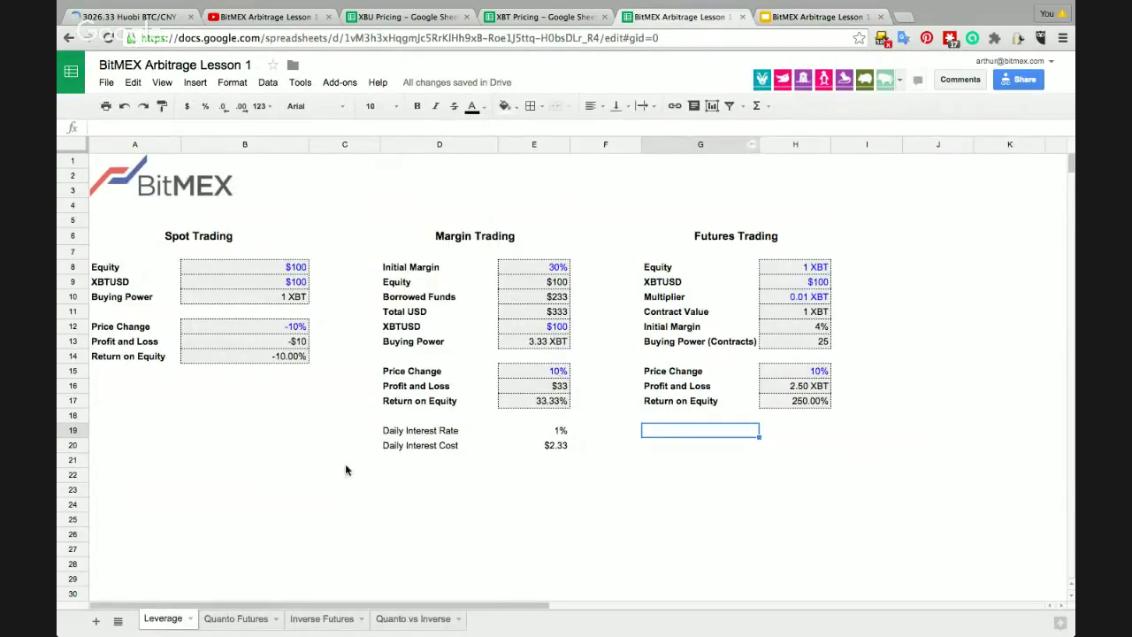
{"action": "left_click", "coordinate": [247, 620]}
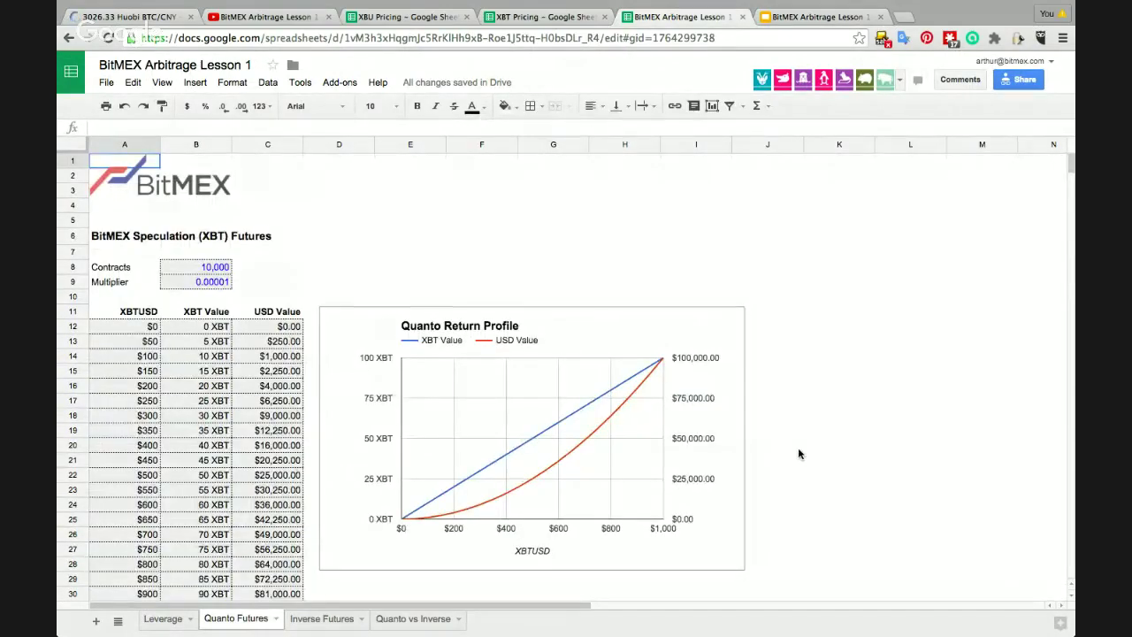
{"action": "left_click", "coordinate": [393, 271]}
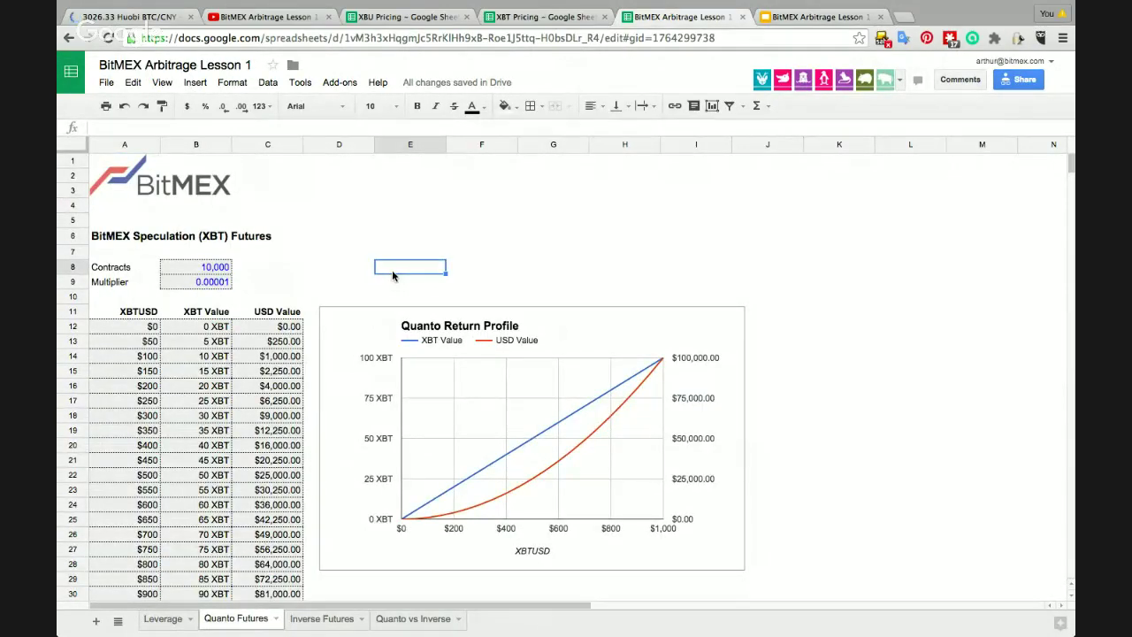
{"action": "key", "text": "Left"}
{"action": "left_click", "coordinate": [393, 271]}
{"action": "key", "text": "Left"}
{"action": "key", "text": "Left"}
{"action": "key", "text": "Left"}
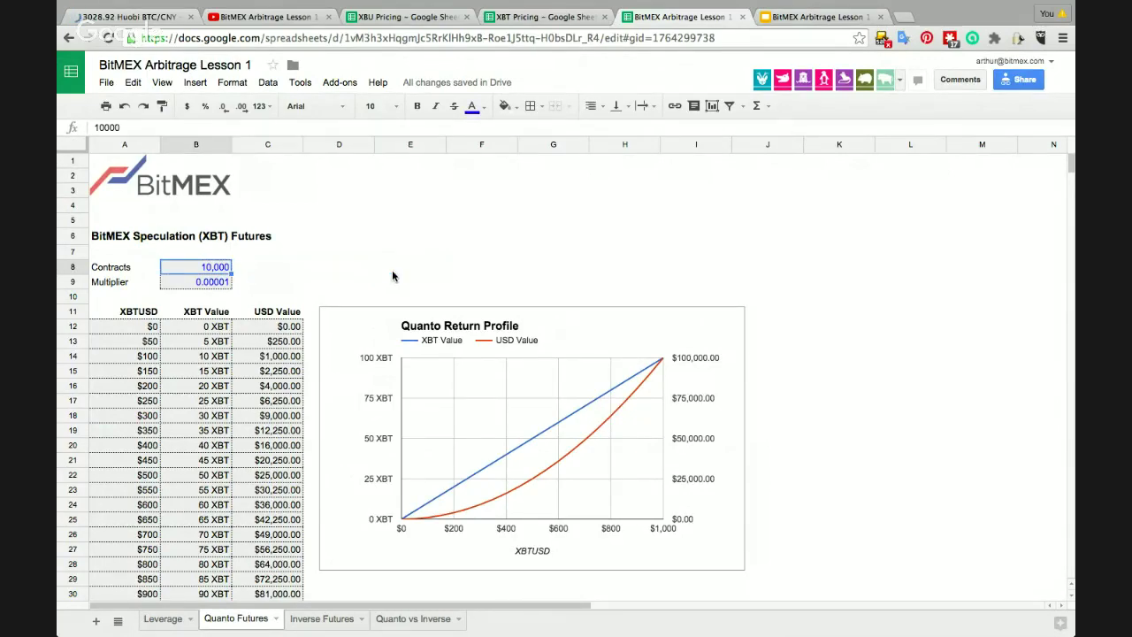
{"action": "key", "text": "Right"}
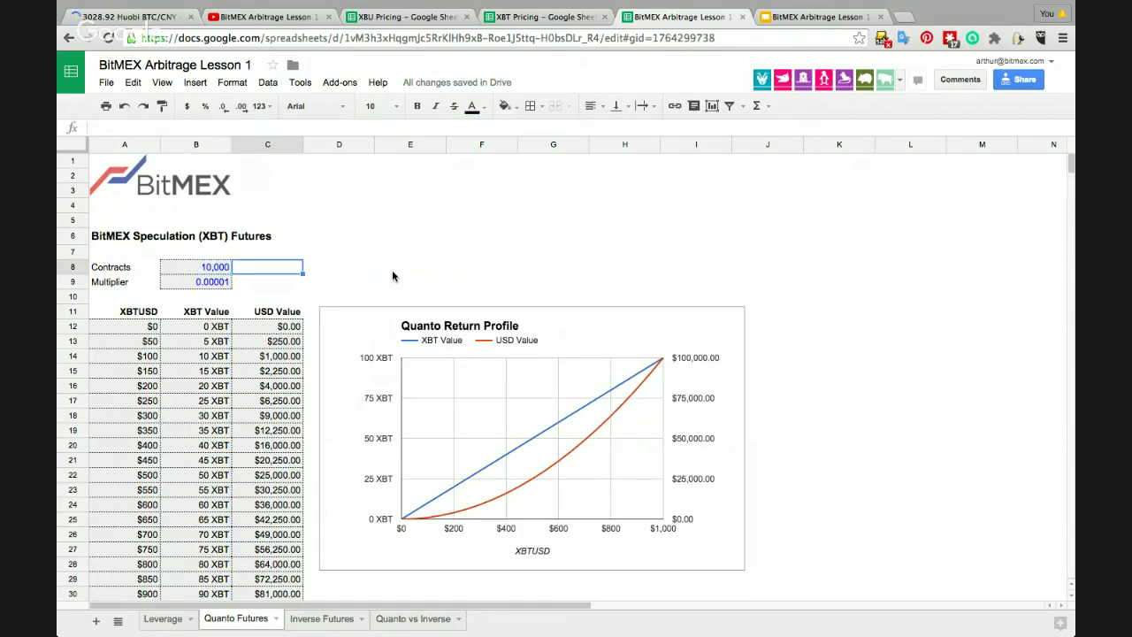
{"action": "key", "text": "Up"}
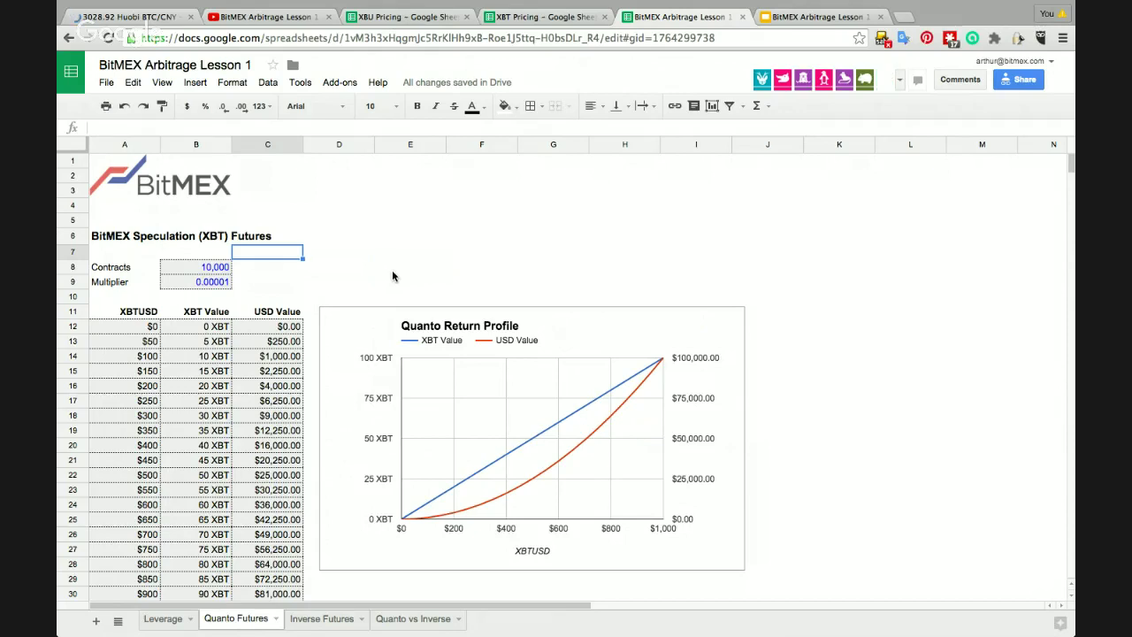
{"action": "key", "text": "Down"}
{"action": "key", "text": "Left"}
{"action": "key", "text": "Down"}
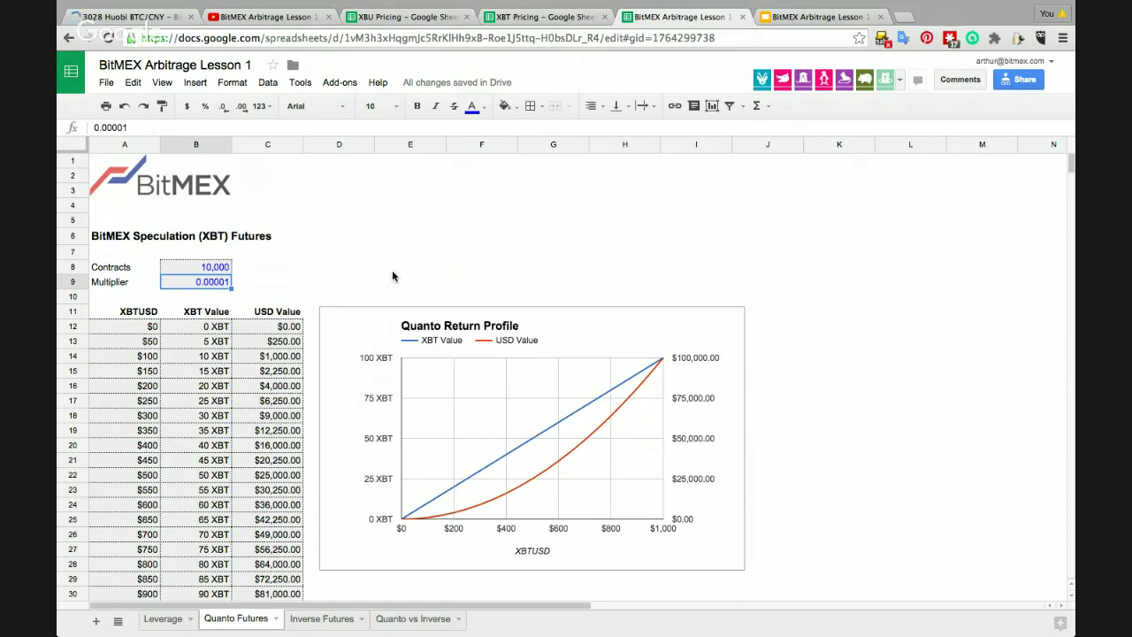
{"action": "key", "text": "Up"}
{"action": "key", "text": "Down"}
{"action": "key", "text": "Down"}
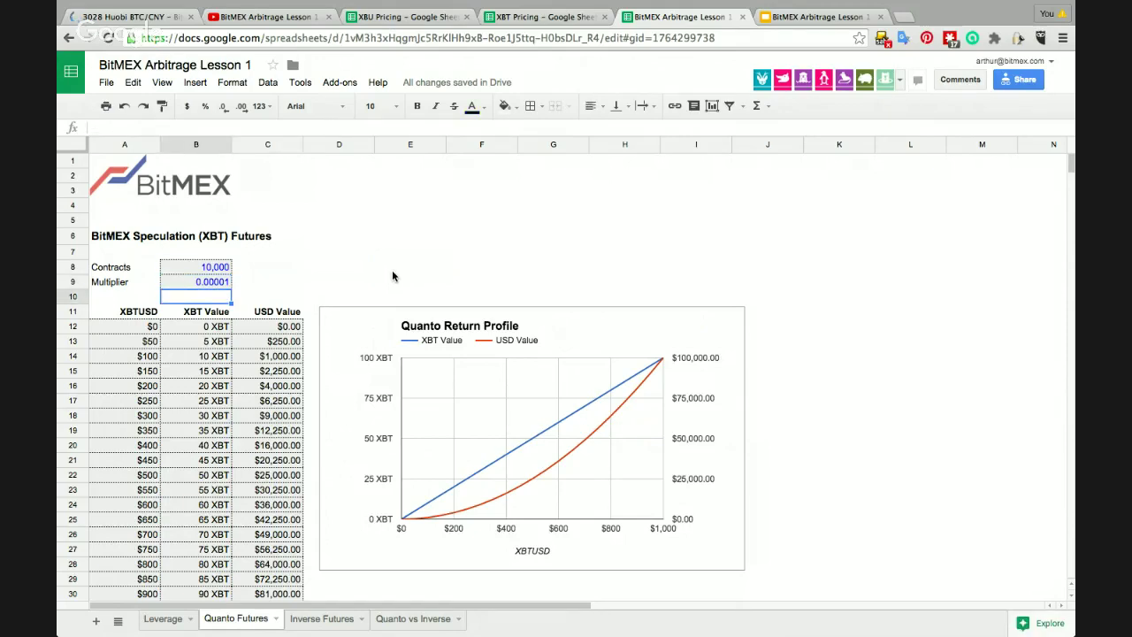
{"action": "key", "text": "Left"}
{"action": "key", "text": "Right"}
{"action": "key", "text": "Right"}
Step: Review the $0–$1,000 XBTUSD prices, the B12 XBT Value formula and the Quanto Return Profile chart
{"action": "key", "text": "Left"}
{"action": "key", "text": "Left"}
{"action": "key", "text": "Down"}
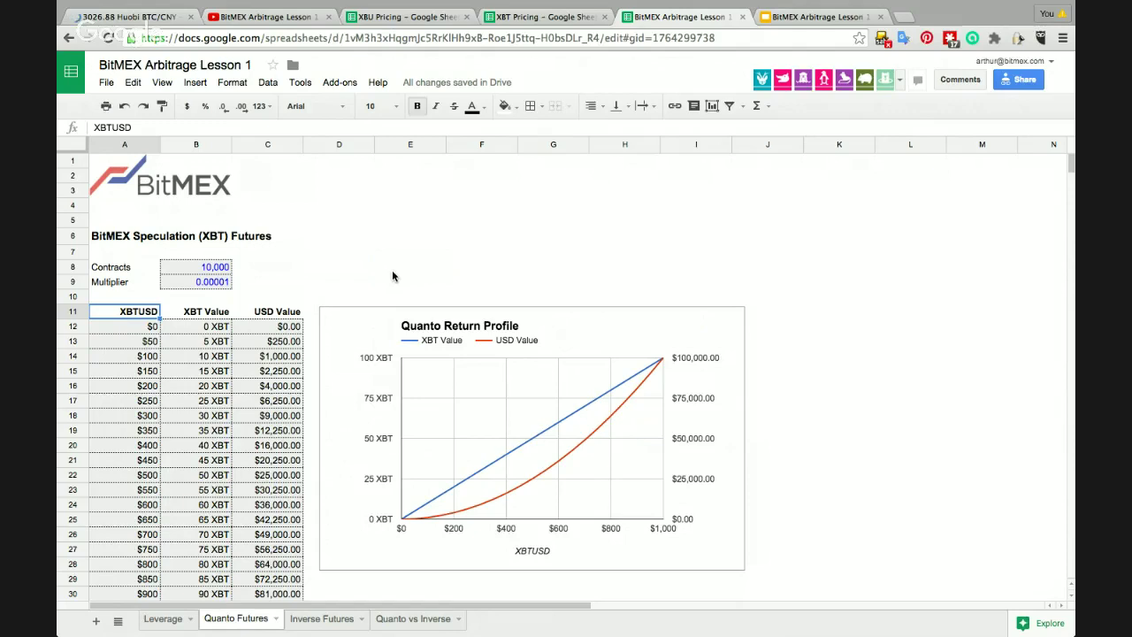
{"action": "key", "text": "Down"}
{"action": "key", "text": "ctrl+Down"}
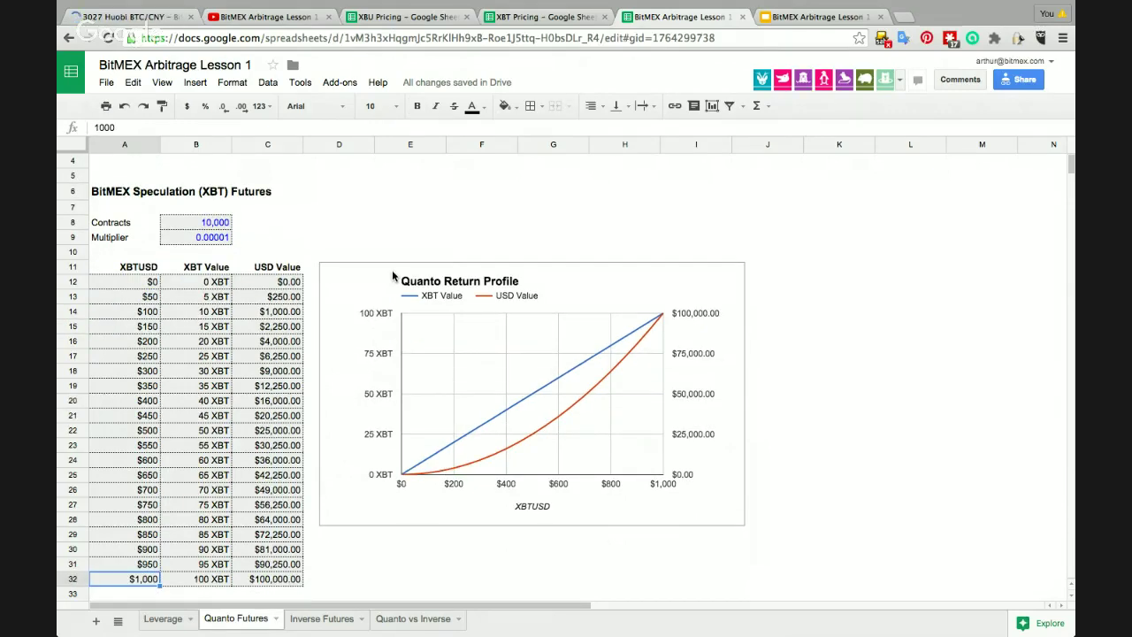
{"action": "key", "text": "Right"}
{"action": "key", "text": "ctrl+Up"}
{"action": "key", "text": "Right"}
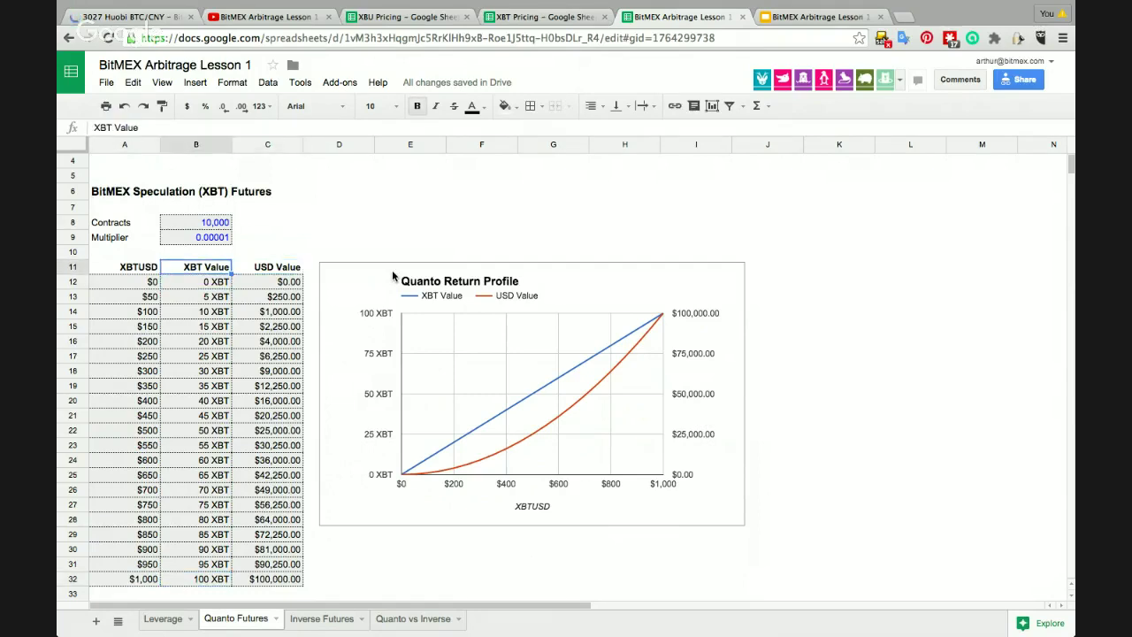
{"action": "key", "text": "Left"}
{"action": "key", "text": "Down"}
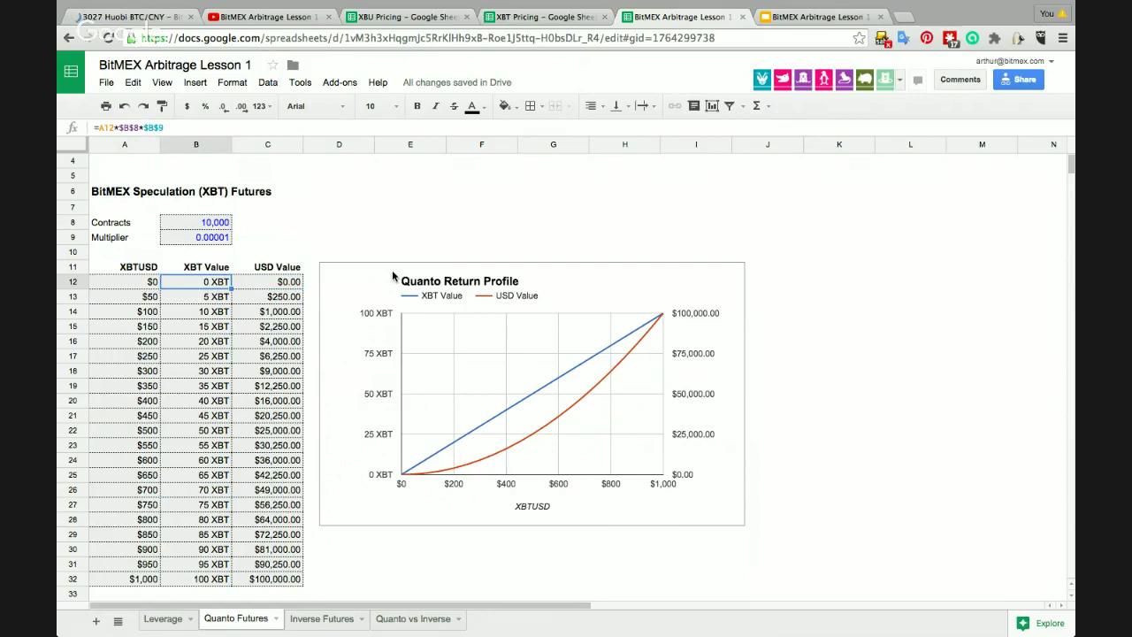
{"action": "left_click", "coordinate": [664, 284]}
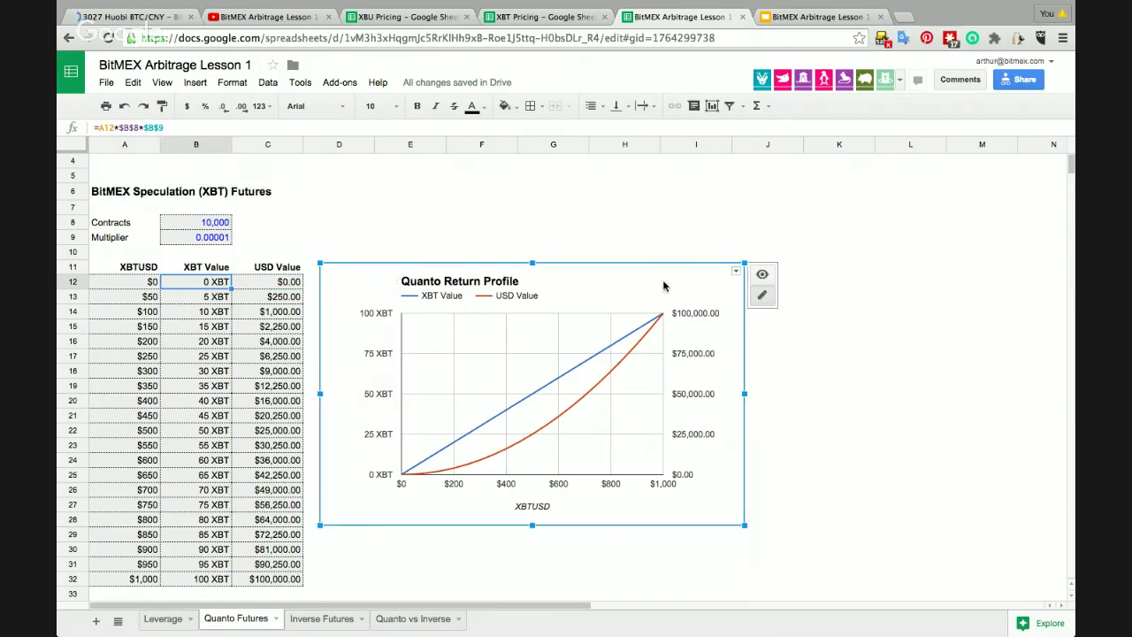
{"action": "left_click", "coordinate": [827, 373]}
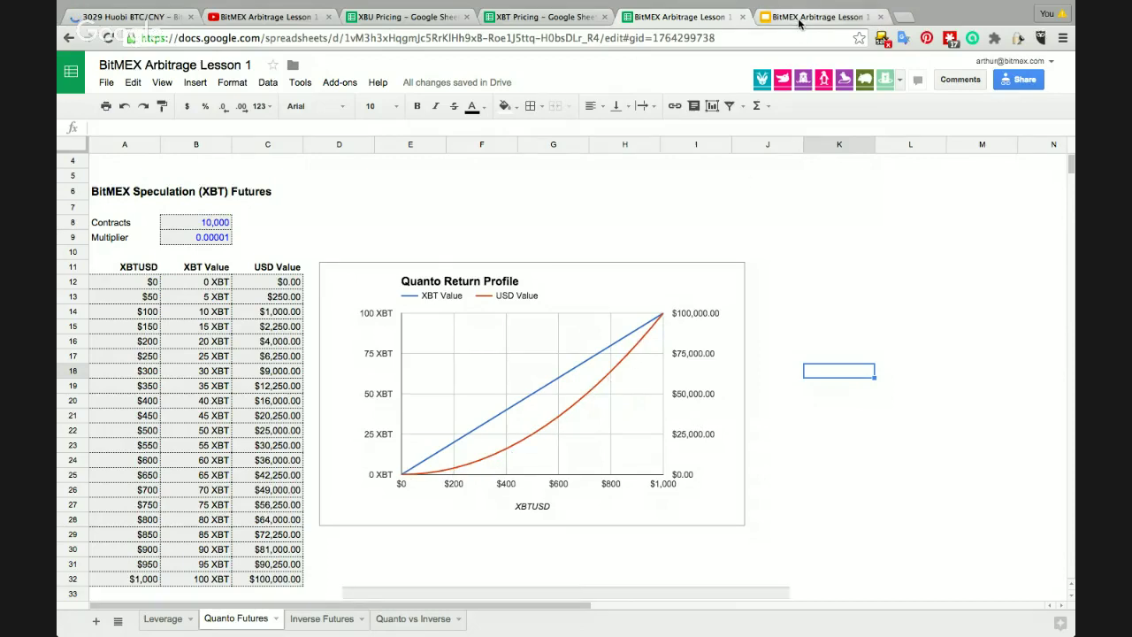
{"action": "left_click", "coordinate": [798, 22]}
Step: Present the deck up to slide 4 on inverse futures, then exit back to the editor
{"action": "left_click", "coordinate": [893, 81]}
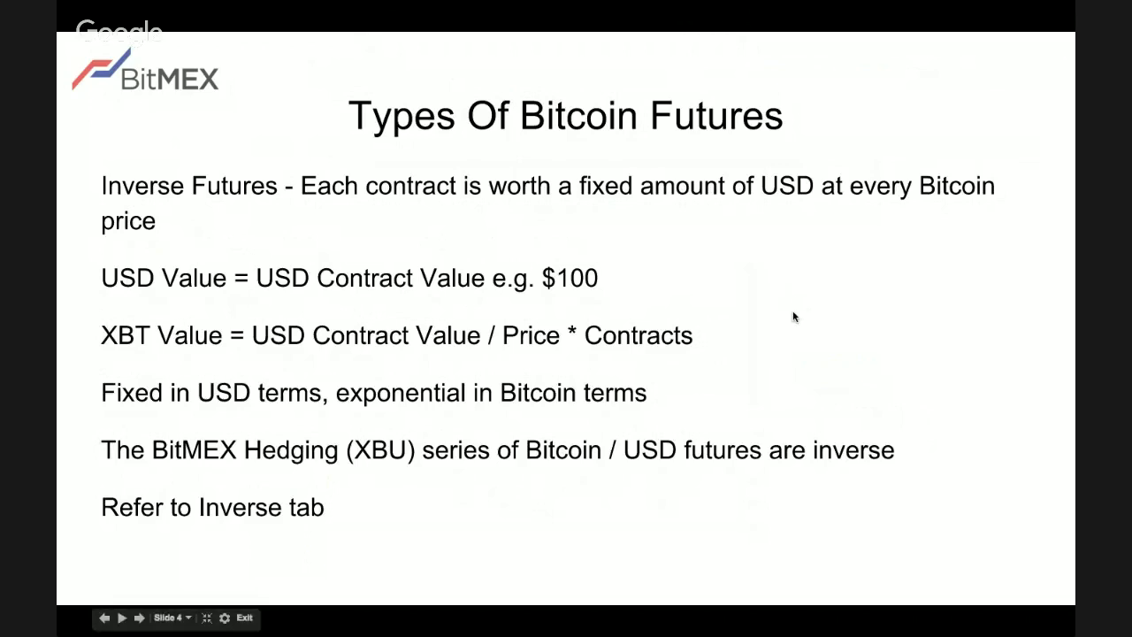
{"action": "key", "text": "super+shift+f"}
{"action": "key", "text": "Escape"}
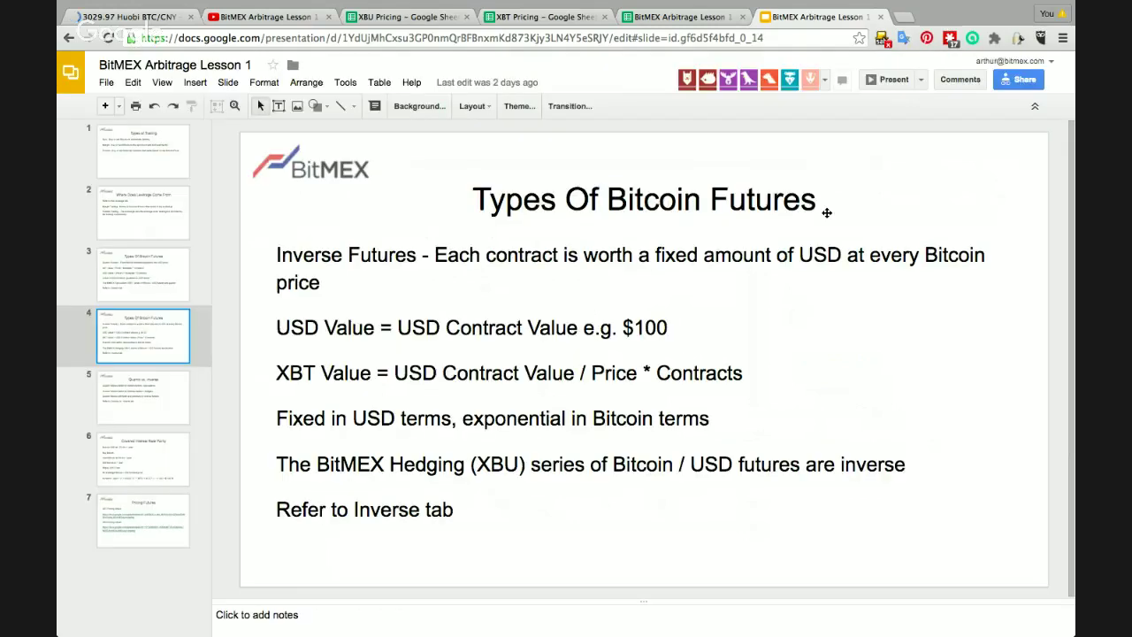
Step: Review the Inverse Futures sheet: 100 contracts, $100 contract value, $0–$1,000 prices and the Inverse Return Profile chart
{"action": "left_click", "coordinate": [681, 17]}
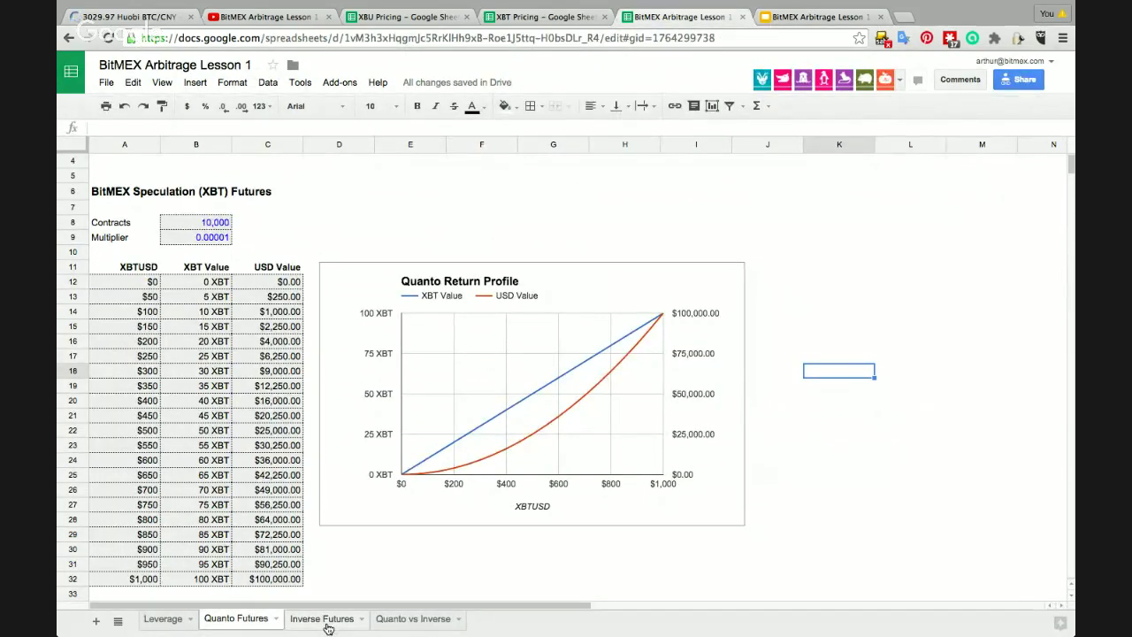
{"action": "left_click", "coordinate": [326, 623]}
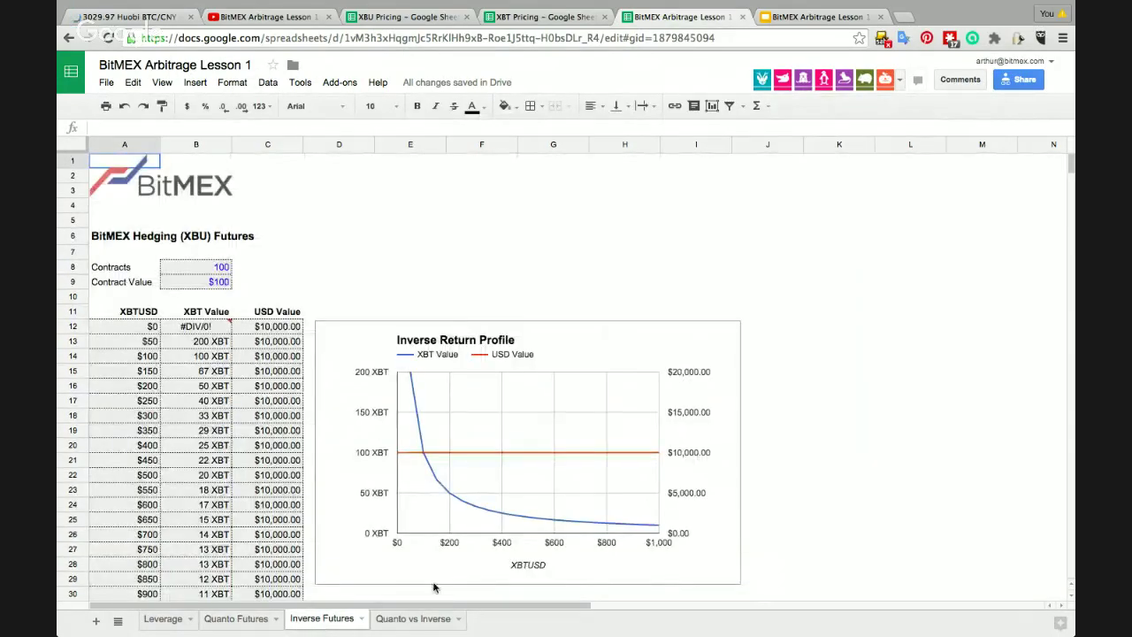
{"action": "left_click", "coordinate": [286, 266]}
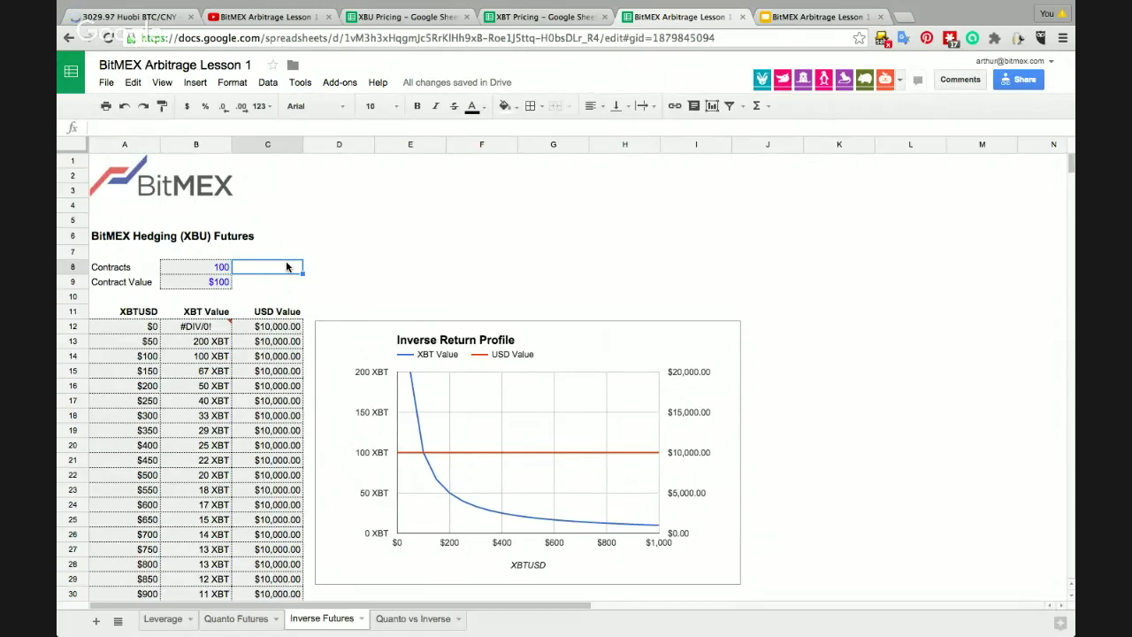
{"action": "key", "text": "Left"}
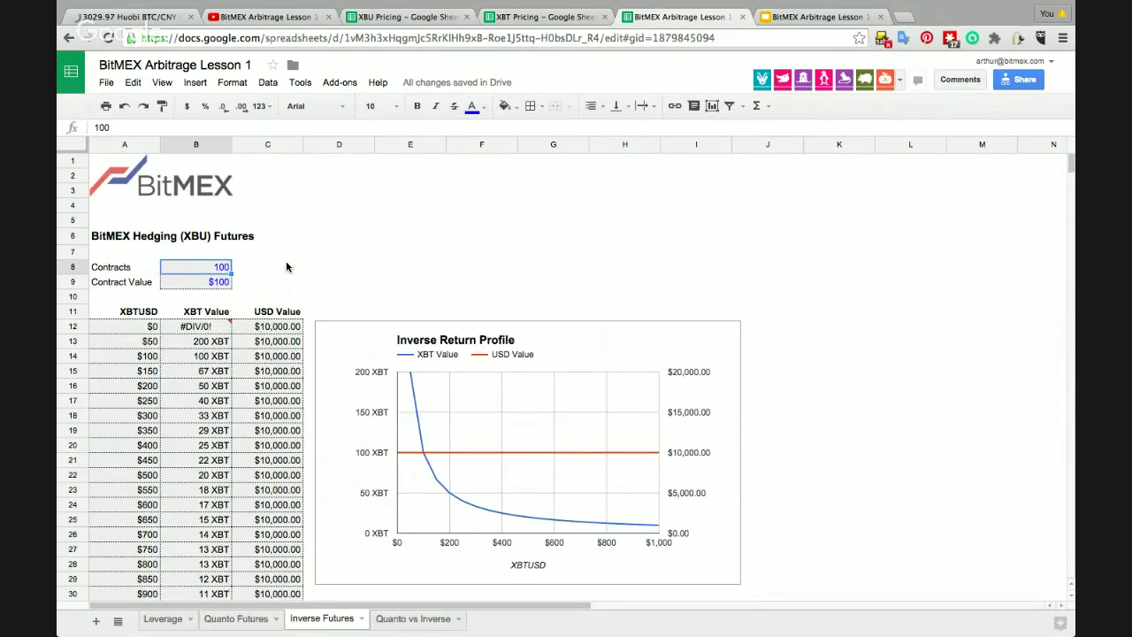
{"action": "key", "text": "Down"}
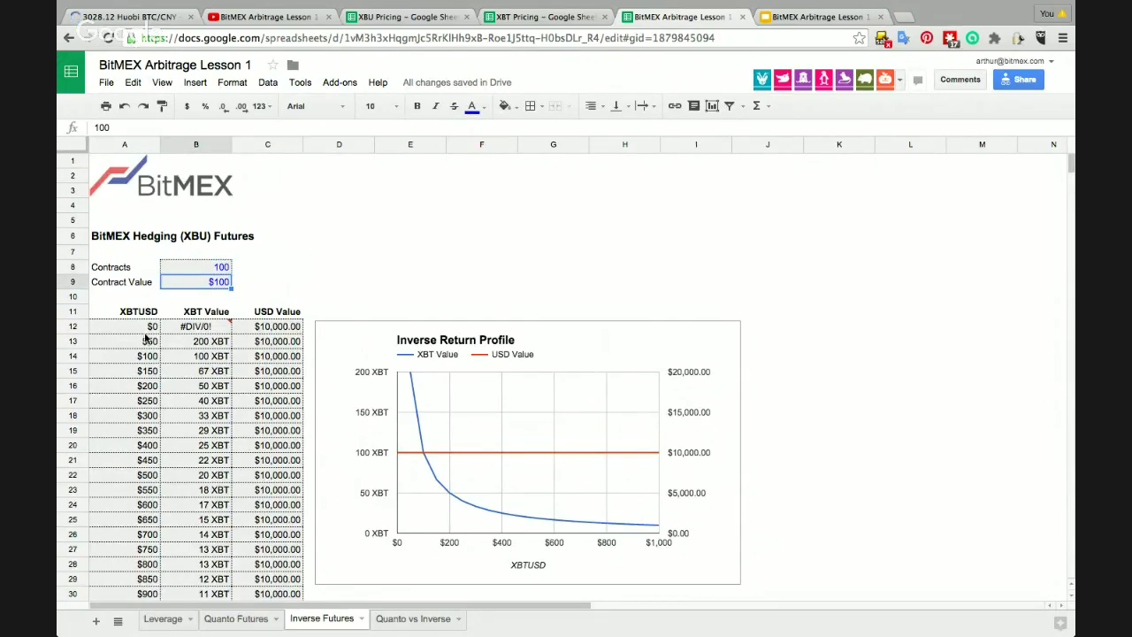
{"action": "scroll", "coordinate": [116, 365], "scroll_direction": "down", "scroll_amount": 4}
{"action": "scroll", "coordinate": [116, 365], "scroll_direction": "up", "scroll_amount": 3}
{"action": "left_click", "coordinate": [129, 275]}
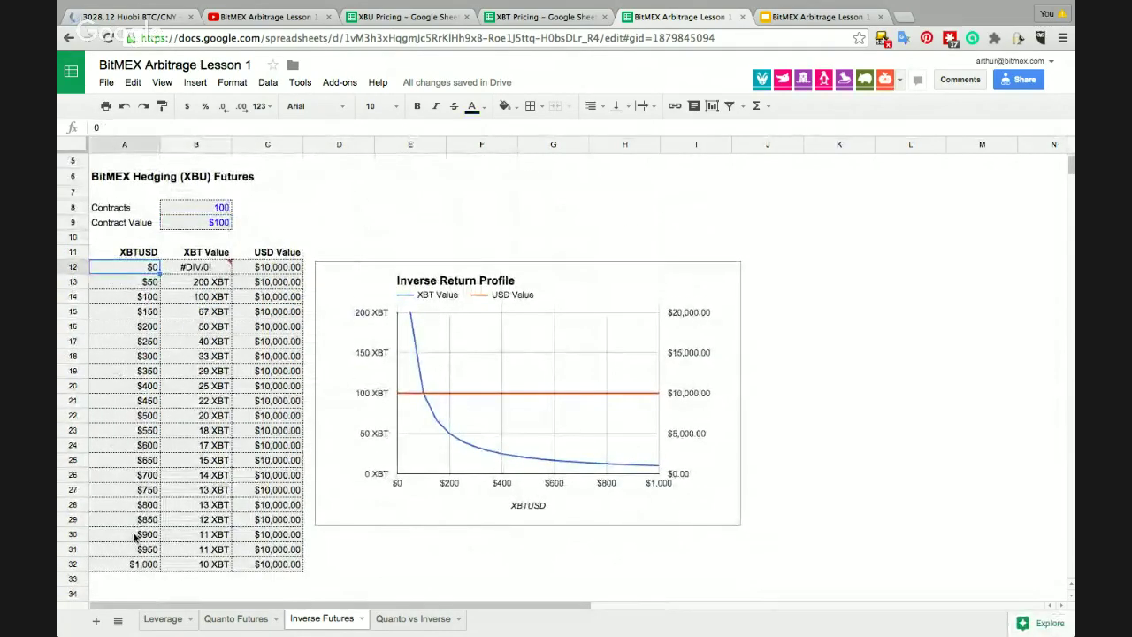
{"action": "left_click", "coordinate": [137, 568]}
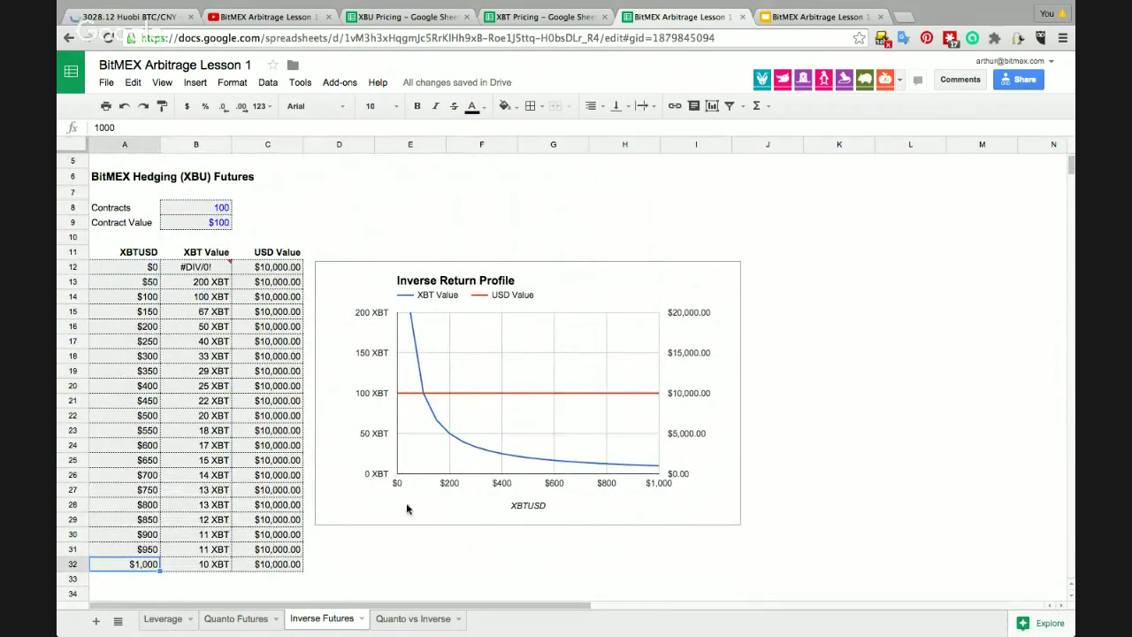
{"action": "left_click", "coordinate": [715, 517]}
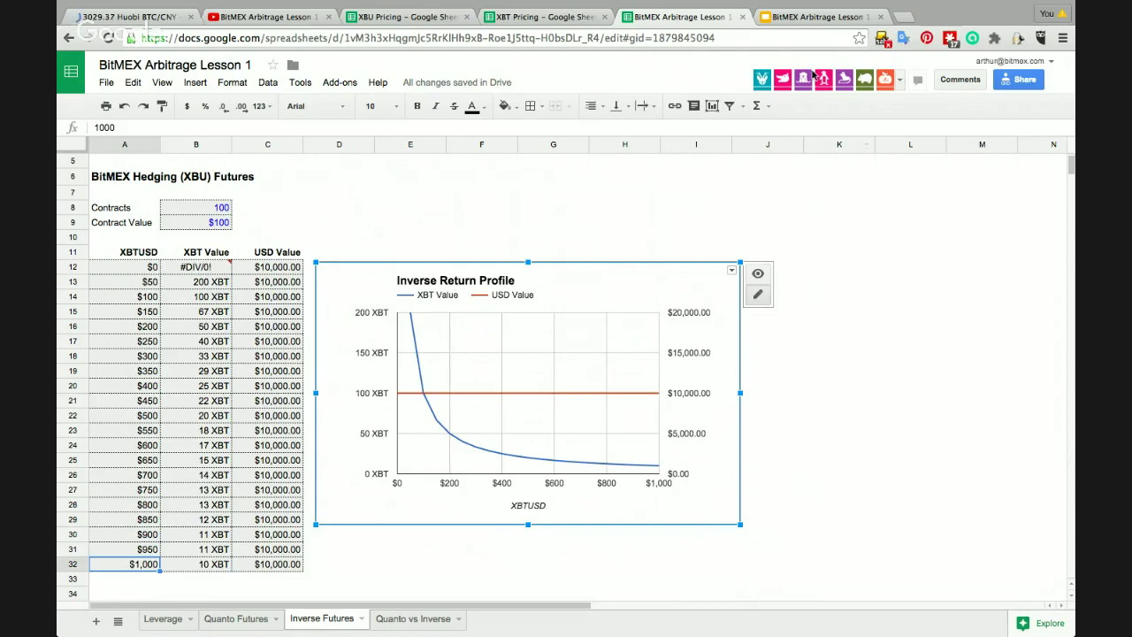
Step: Present the lesson deck full screen to reach the Quanto vs. Inverse slide
{"action": "left_click", "coordinate": [808, 20]}
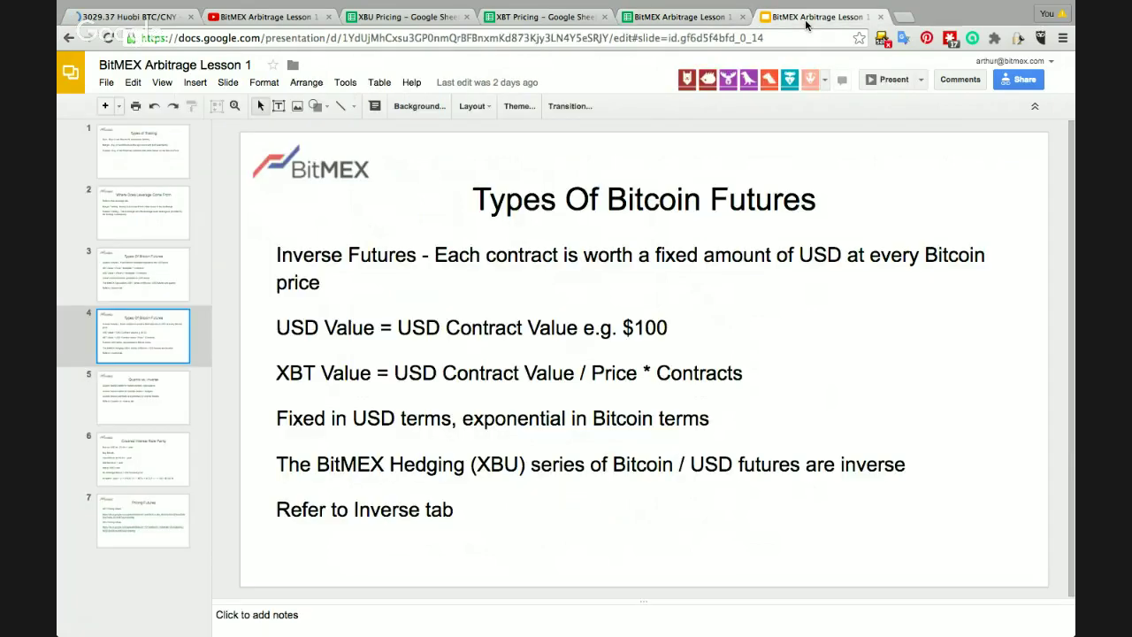
{"action": "left_click", "coordinate": [887, 81]}
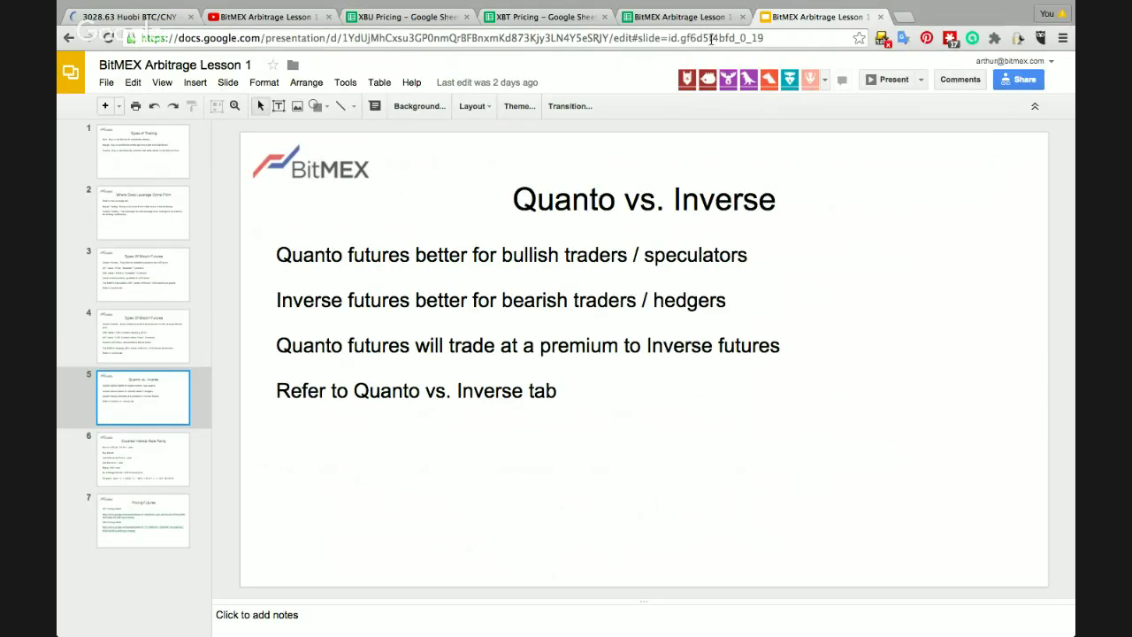
Step: Cycle through windows in Mission Control to bring back the BitMEX Arbitrage Lesson 1 spreadsheet
{"action": "key", "text": "ctrl+Up"}
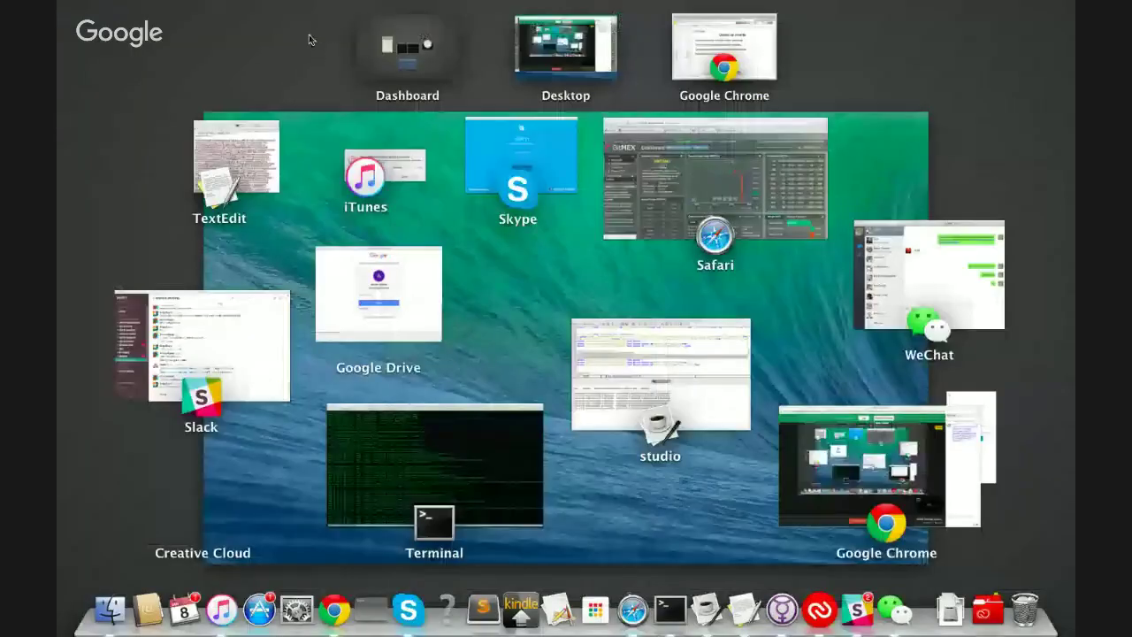
{"action": "left_click", "coordinate": [864, 473]}
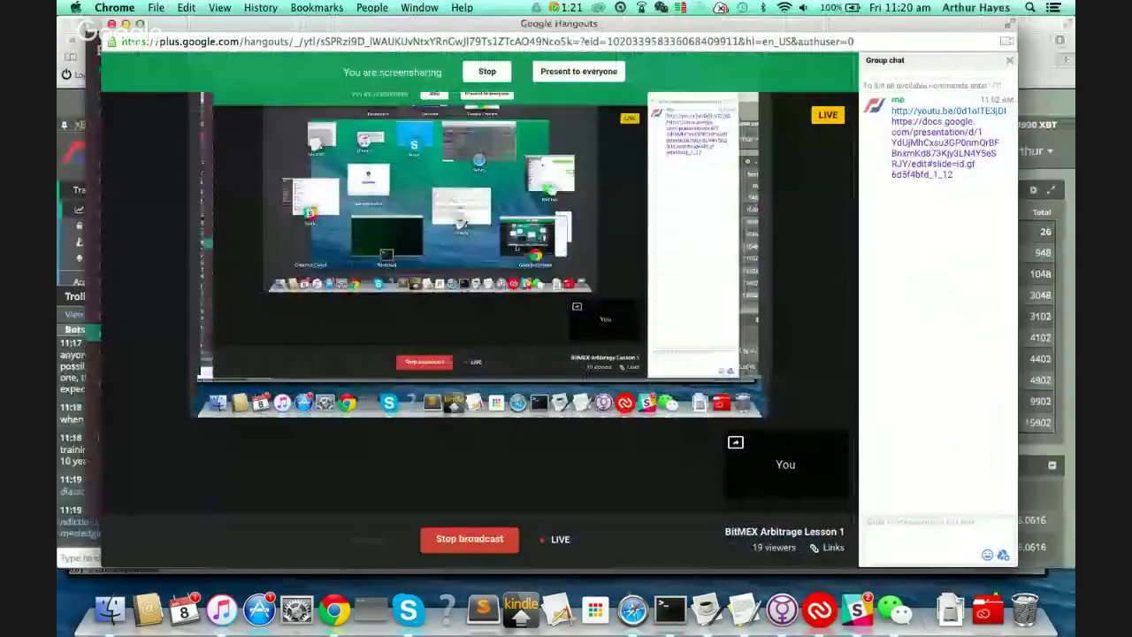
{"action": "key", "text": "ctrl+Up"}
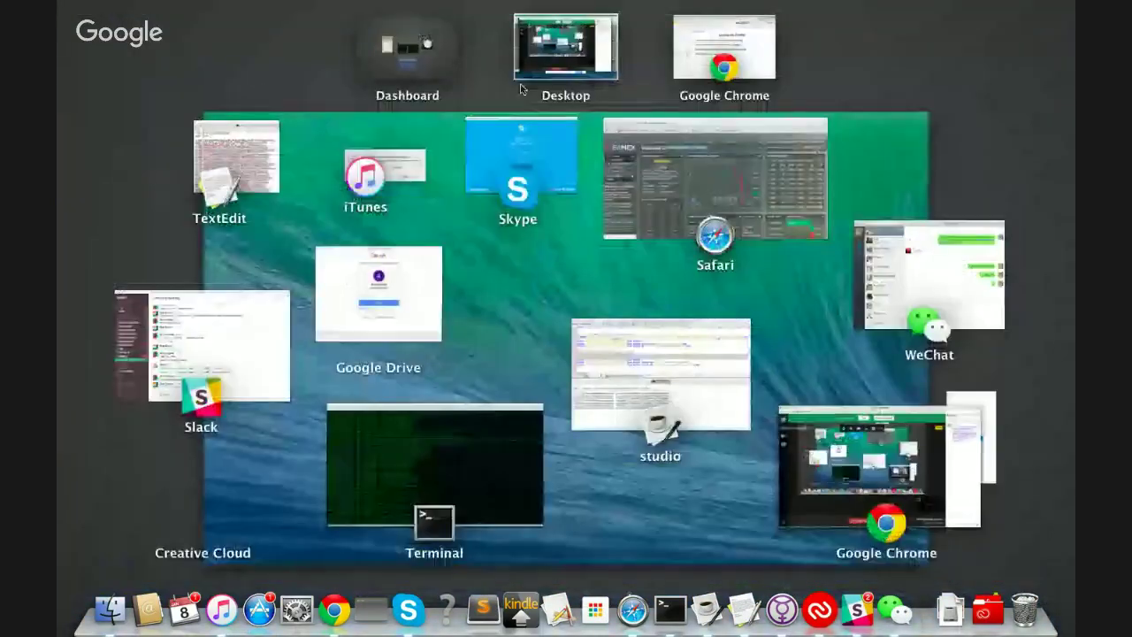
{"action": "left_click", "coordinate": [657, 131]}
{"action": "key", "text": "ctrl+Up"}
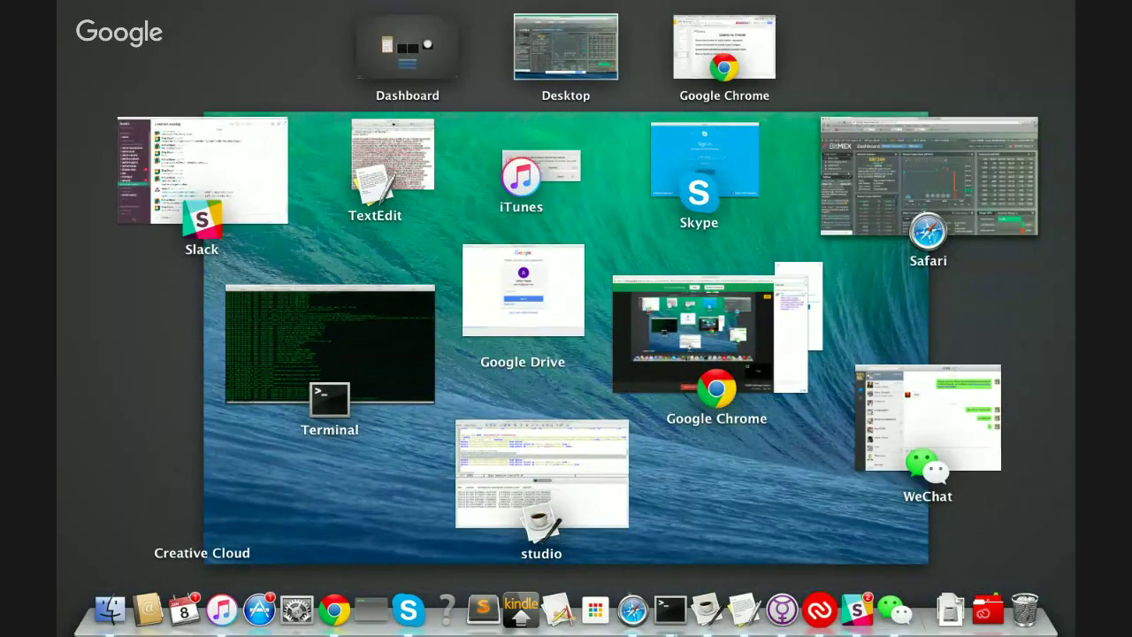
{"action": "left_click", "coordinate": [336, 612]}
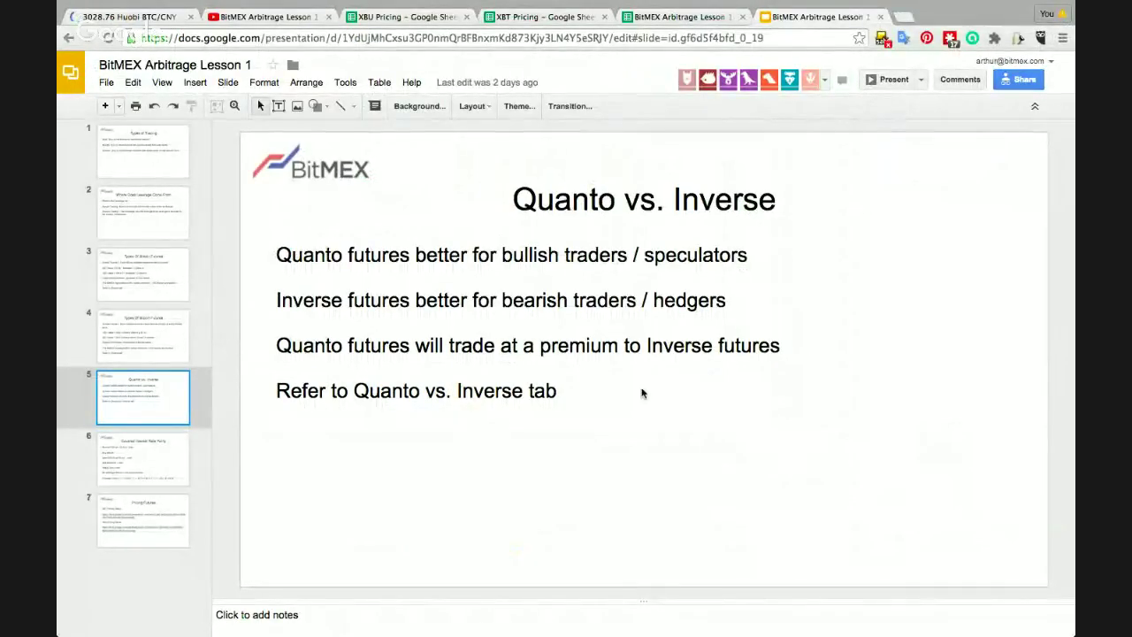
{"action": "left_click", "coordinate": [684, 34]}
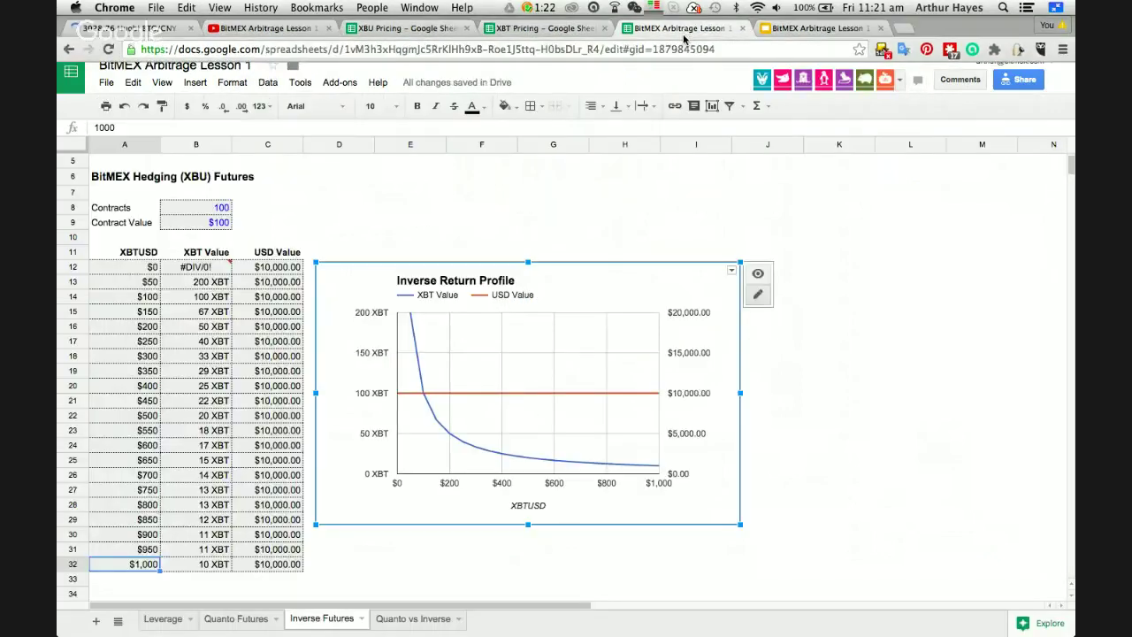
Step: Open the Quanto vs Inverse sheet and point out the XBT and XBU Futures rows
{"action": "left_click", "coordinate": [430, 622]}
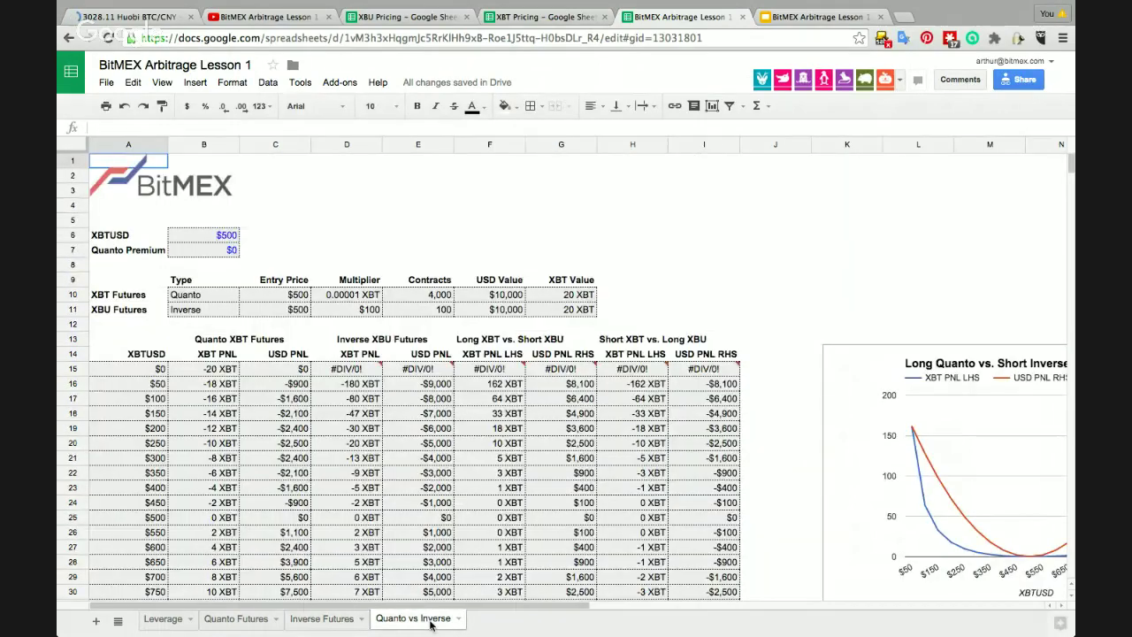
{"action": "left_click", "coordinate": [708, 269]}
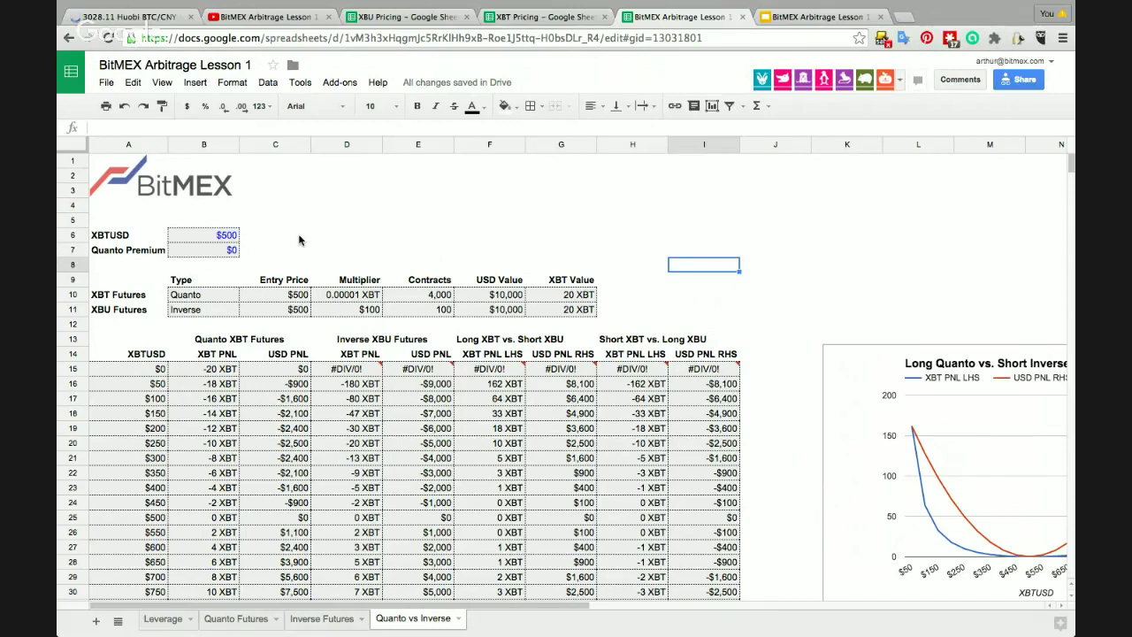
{"action": "left_click", "coordinate": [138, 301]}
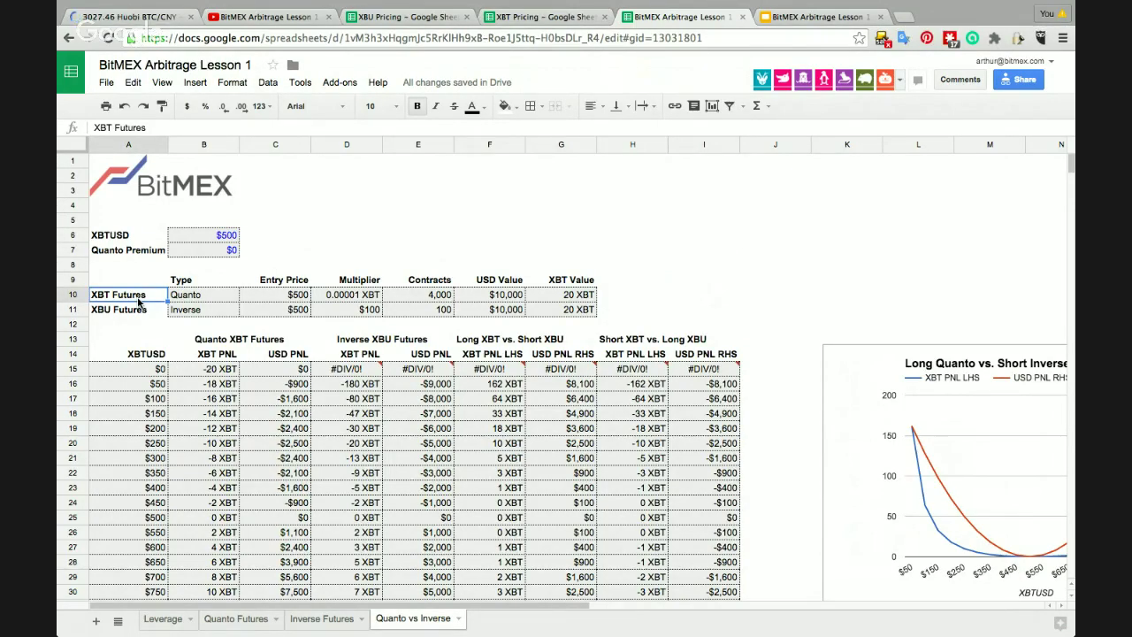
{"action": "key", "text": "Down"}
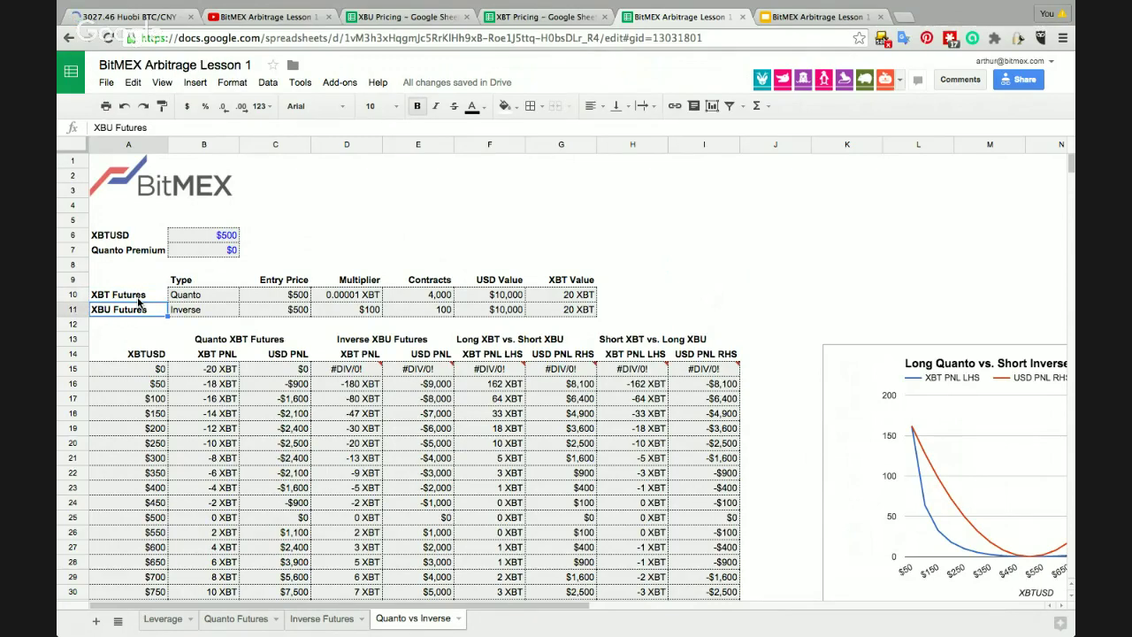
{"action": "key", "text": "Up"}
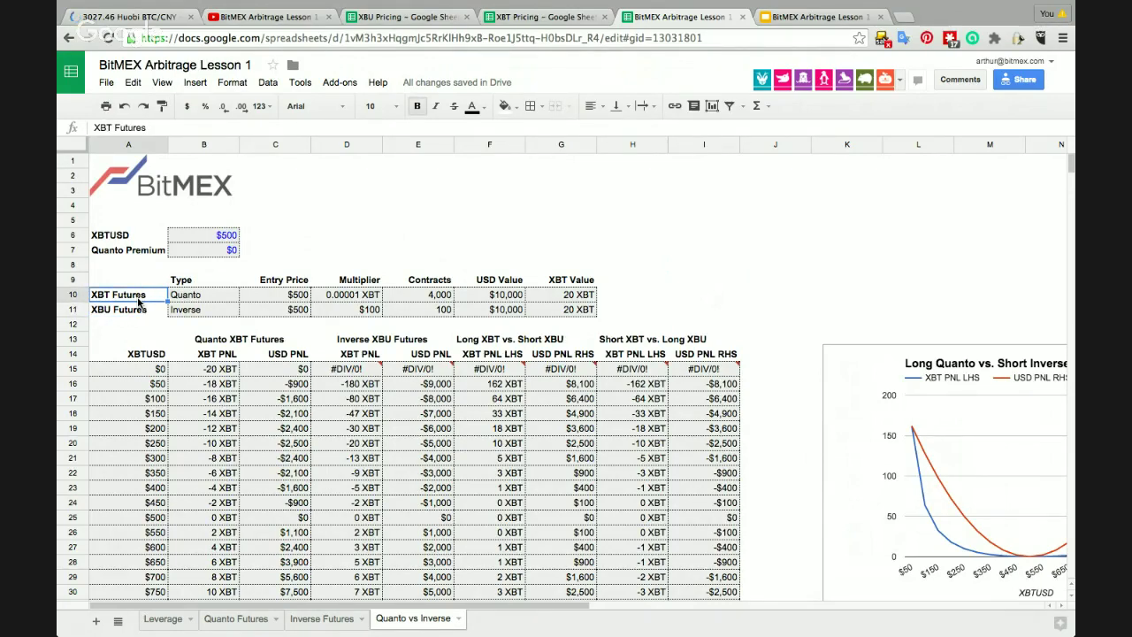
Step: Show the XBT Quanto type, C10 entry price, 100 XBU contracts, and F10/G10 USD and XBT Value formulas
{"action": "key", "text": "Right"}
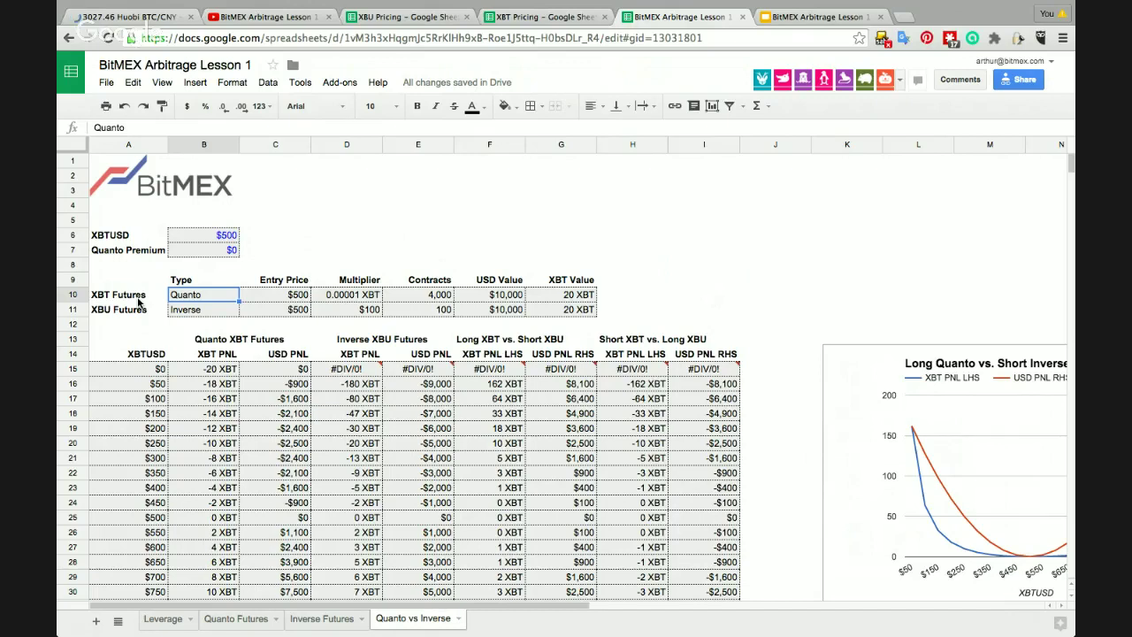
{"action": "key", "text": "Right"}
{"action": "key", "text": "Right"}
{"action": "key", "text": "Left"}
{"action": "key", "text": "Left"}
{"action": "key", "text": "Down"}
{"action": "key", "text": "Right"}
{"action": "key", "text": "Up"}
{"action": "key", "text": "Right"}
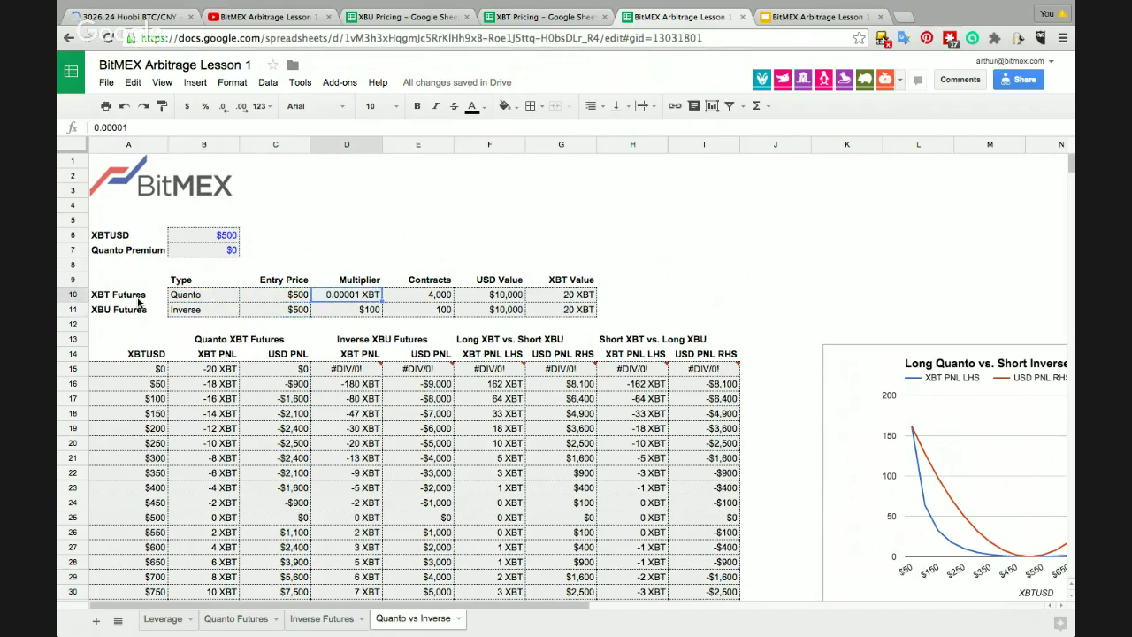
{"action": "key", "text": "Down"}
{"action": "key", "text": "Up"}
{"action": "key", "text": "Right"}
{"action": "key", "text": "Down"}
{"action": "key", "text": "Up"}
{"action": "key", "text": "Right"}
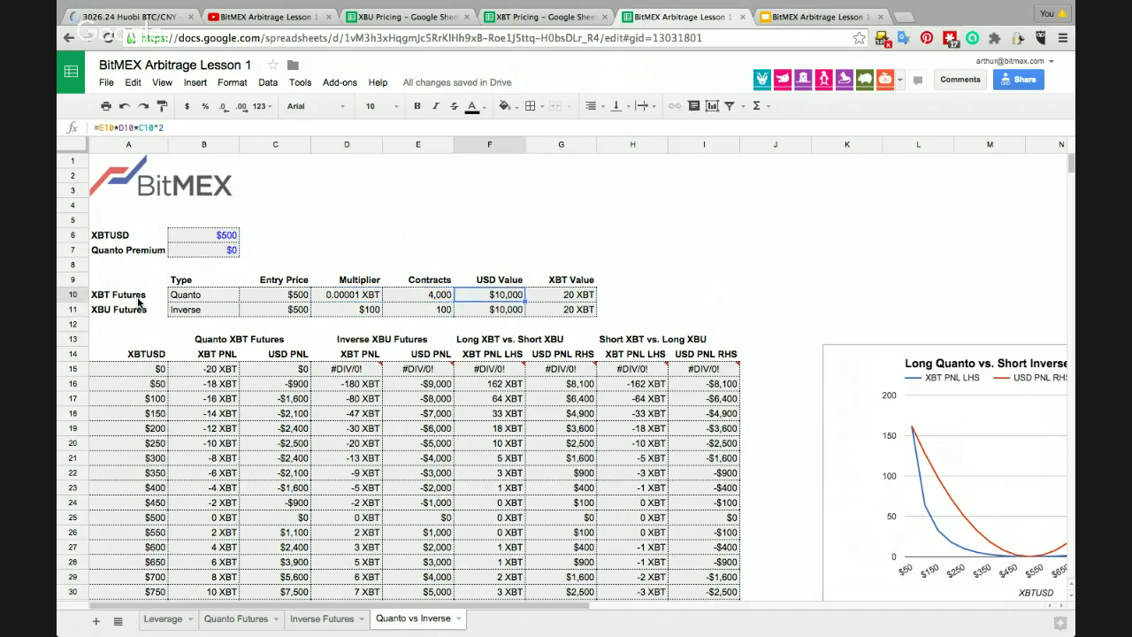
{"action": "key", "text": "Right"}
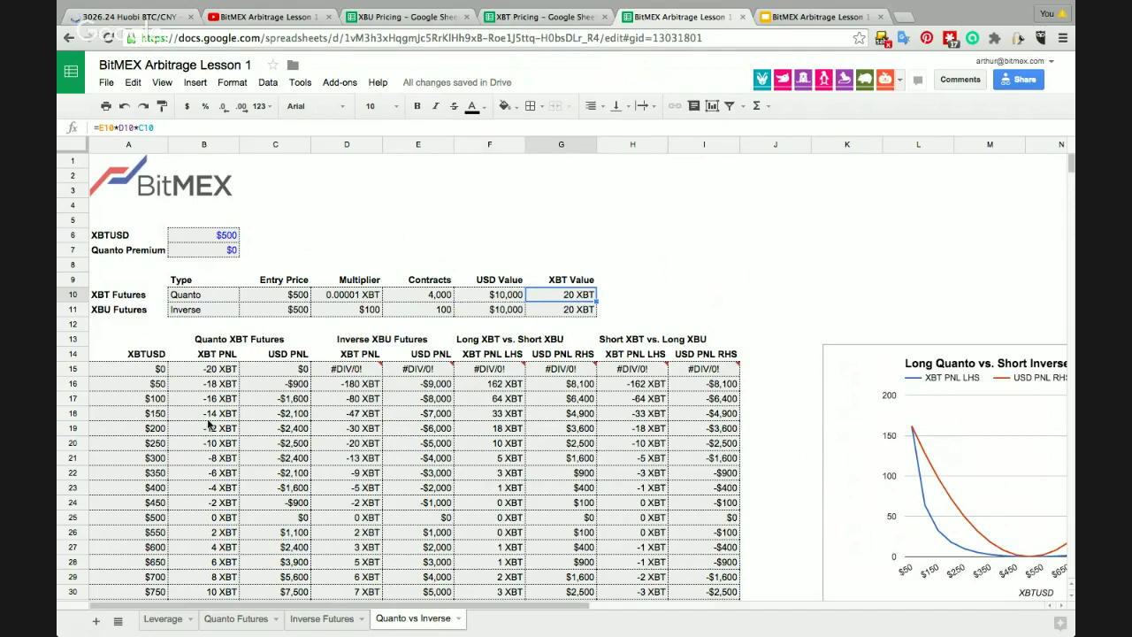
Step: Walk through the row 16 quanto, inverse and combined PNL formulas, then jump to the $1,000 row
{"action": "left_click", "coordinate": [146, 380]}
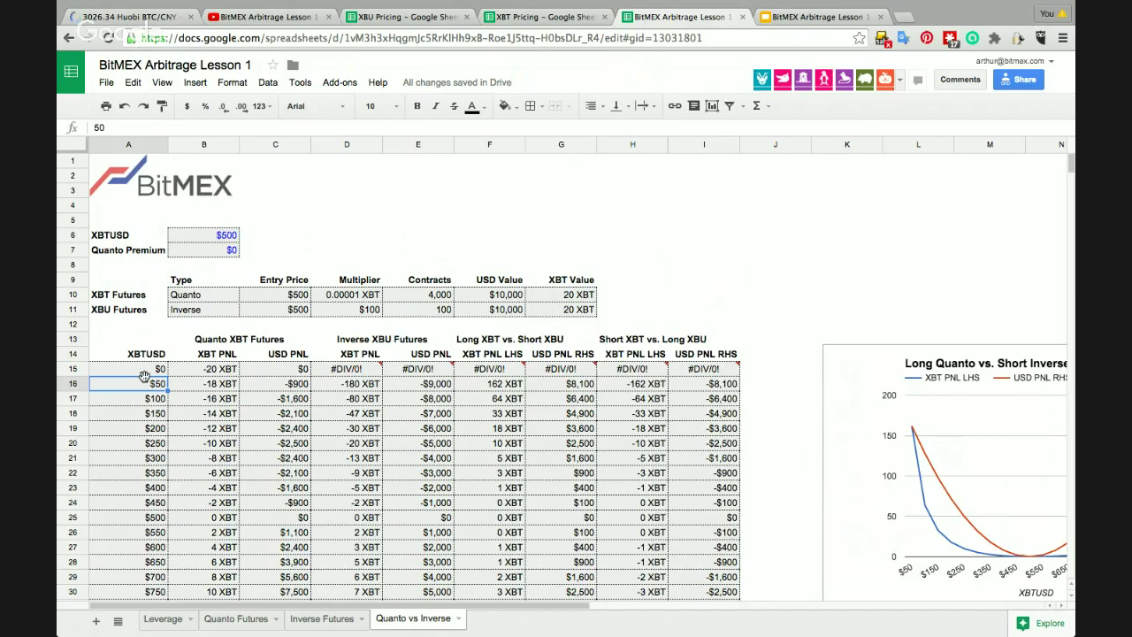
{"action": "key", "text": "Right"}
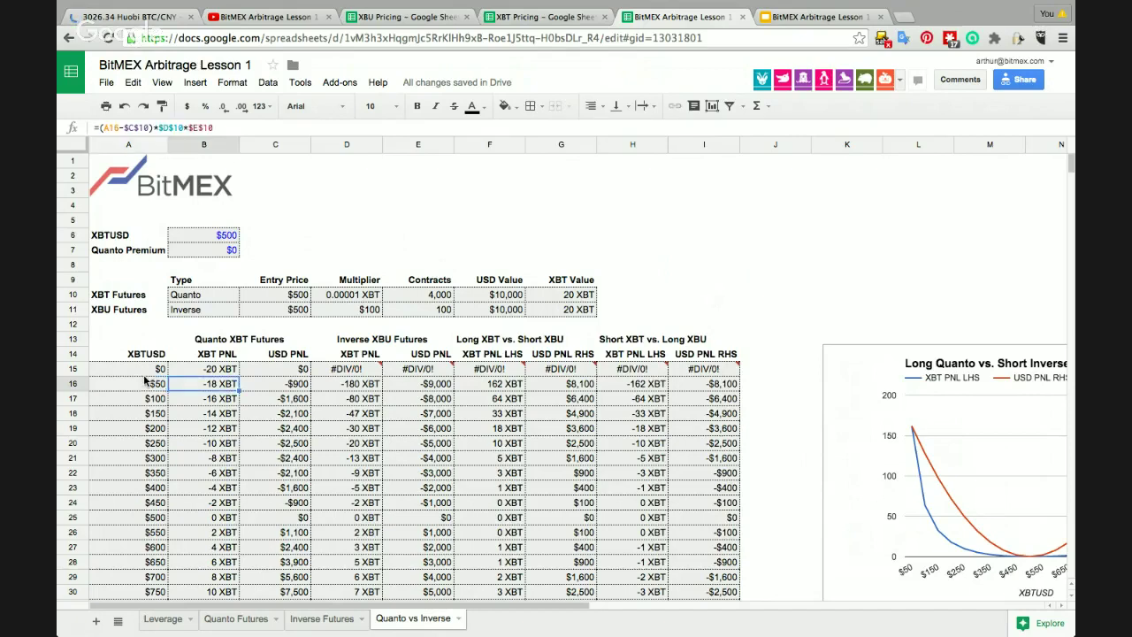
{"action": "key", "text": "Right"}
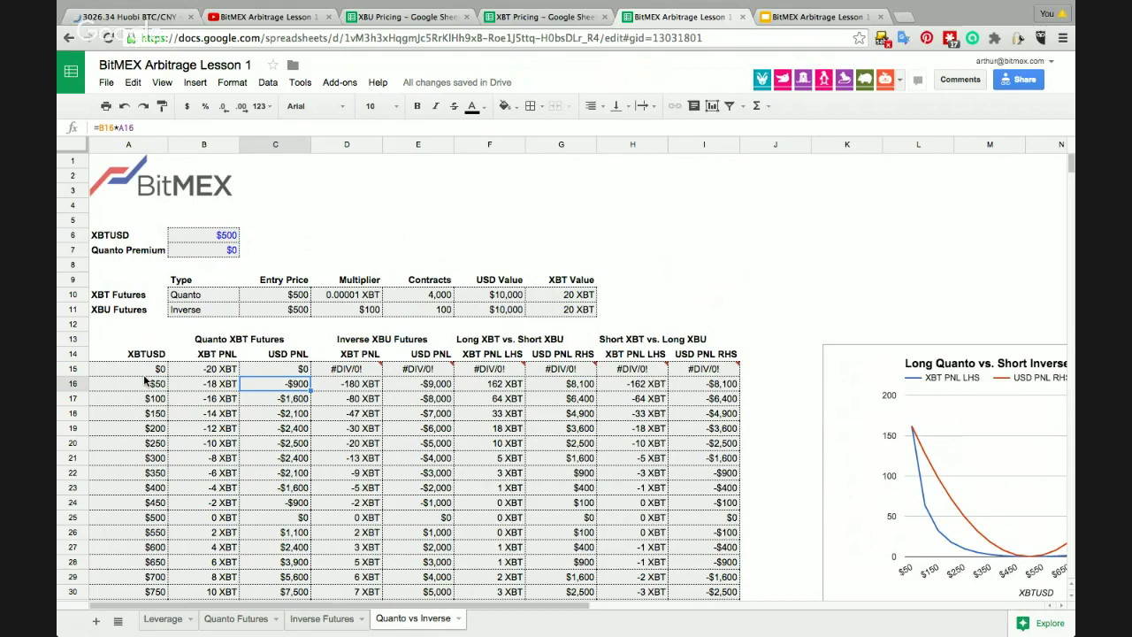
{"action": "key", "text": "Left"}
{"action": "key", "text": "Right"}
{"action": "key", "text": "Left"}
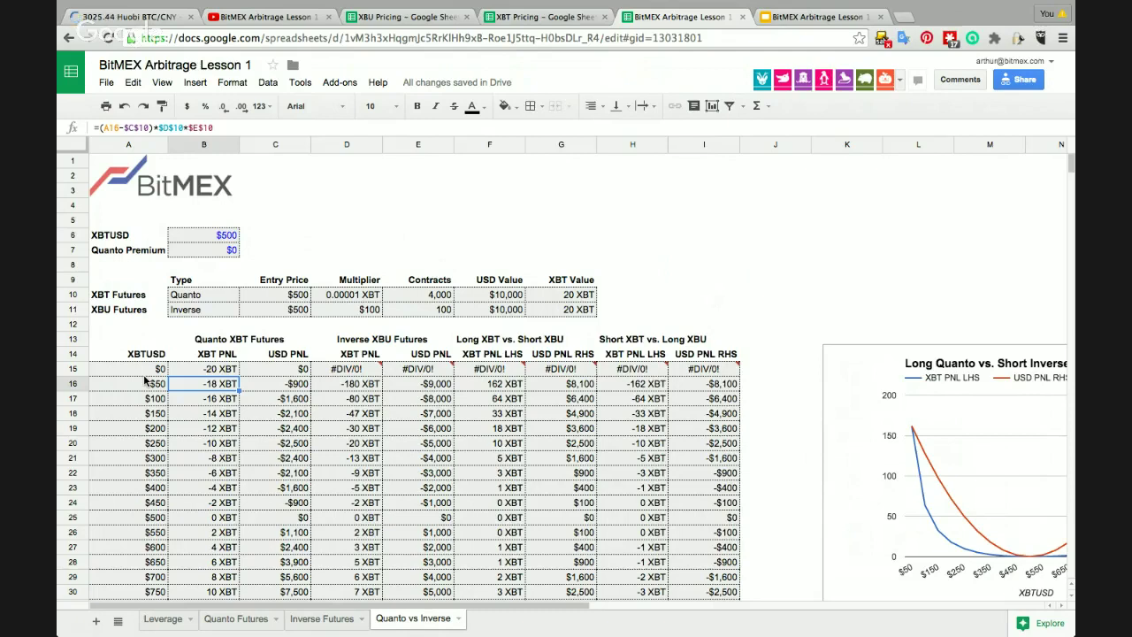
{"action": "key", "text": "Right"}
{"action": "key", "text": "Right"}
{"action": "key", "text": "Right"}
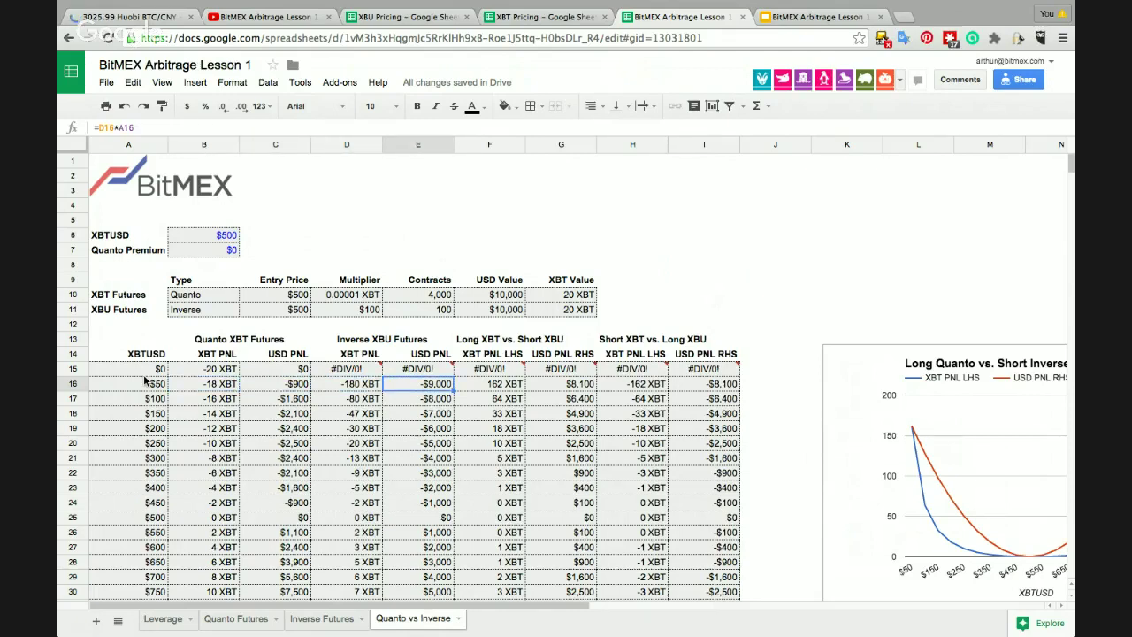
{"action": "key", "text": "Right"}
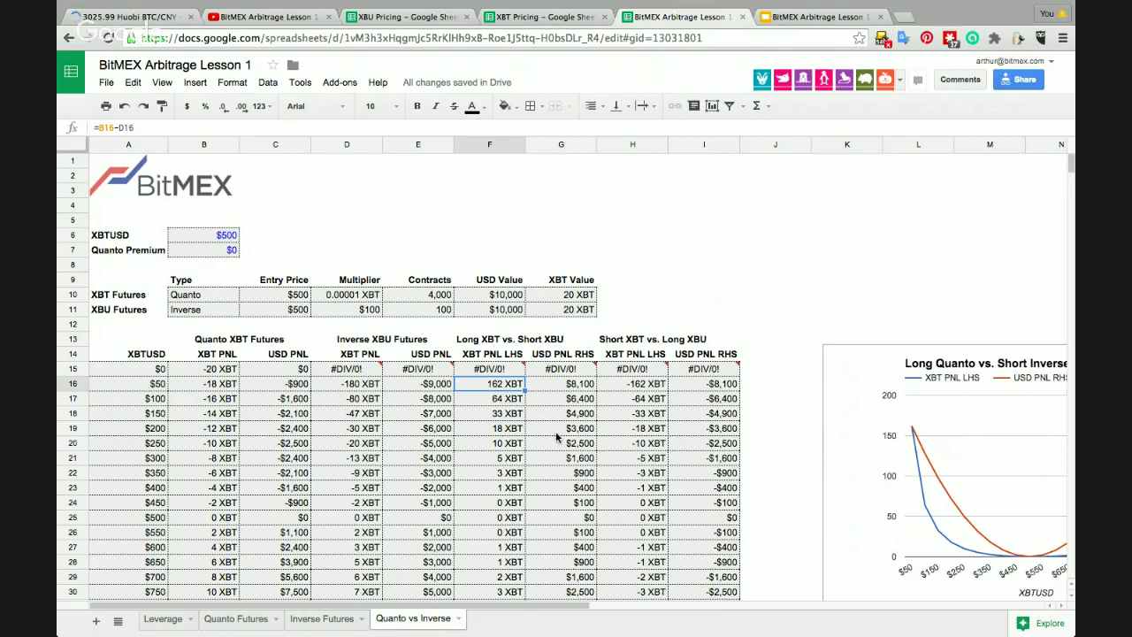
{"action": "left_click", "coordinate": [152, 370]}
{"action": "scroll", "coordinate": [152, 415], "scroll_direction": "down", "scroll_amount": 3}
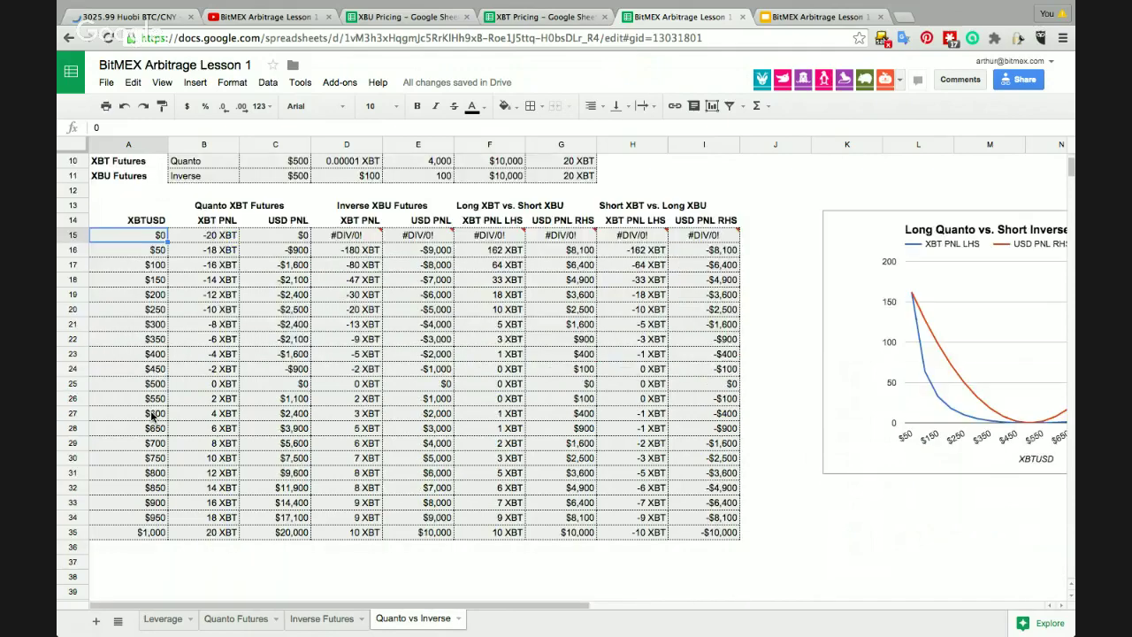
{"action": "key", "text": "ctrl+Down"}
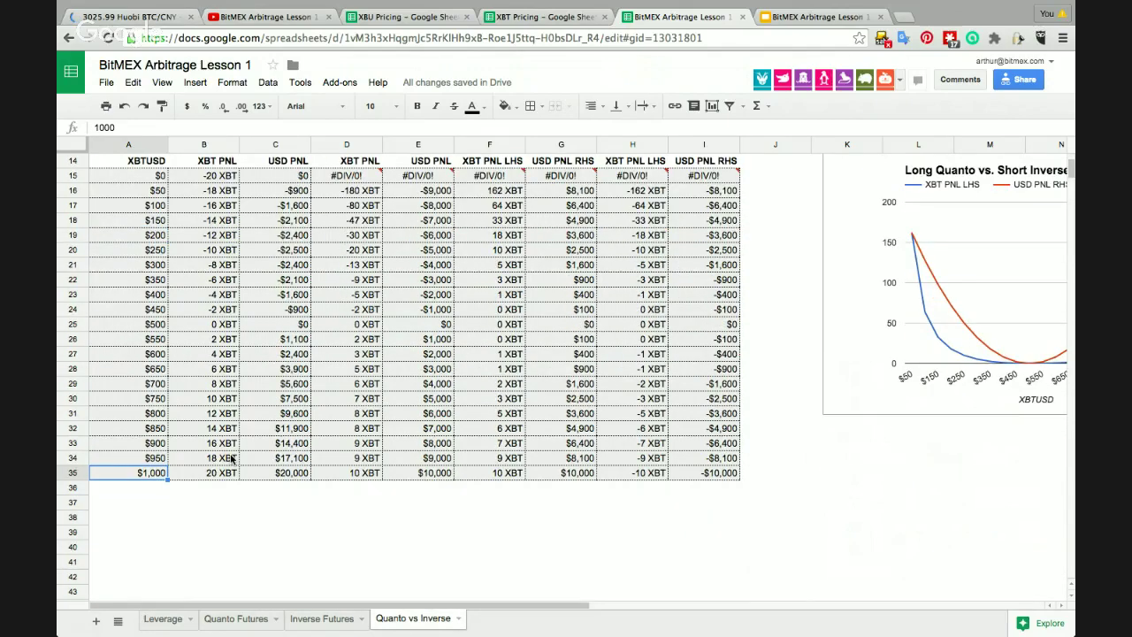
Step: Scroll up and right to view the Long Quanto vs. Short Inverse and Long Inverse vs. Short Quanto charts
{"action": "scroll", "coordinate": [230, 458], "scroll_direction": "up", "scroll_amount": 5}
{"action": "scroll", "coordinate": [230, 458], "scroll_direction": "right", "scroll_amount": 5}
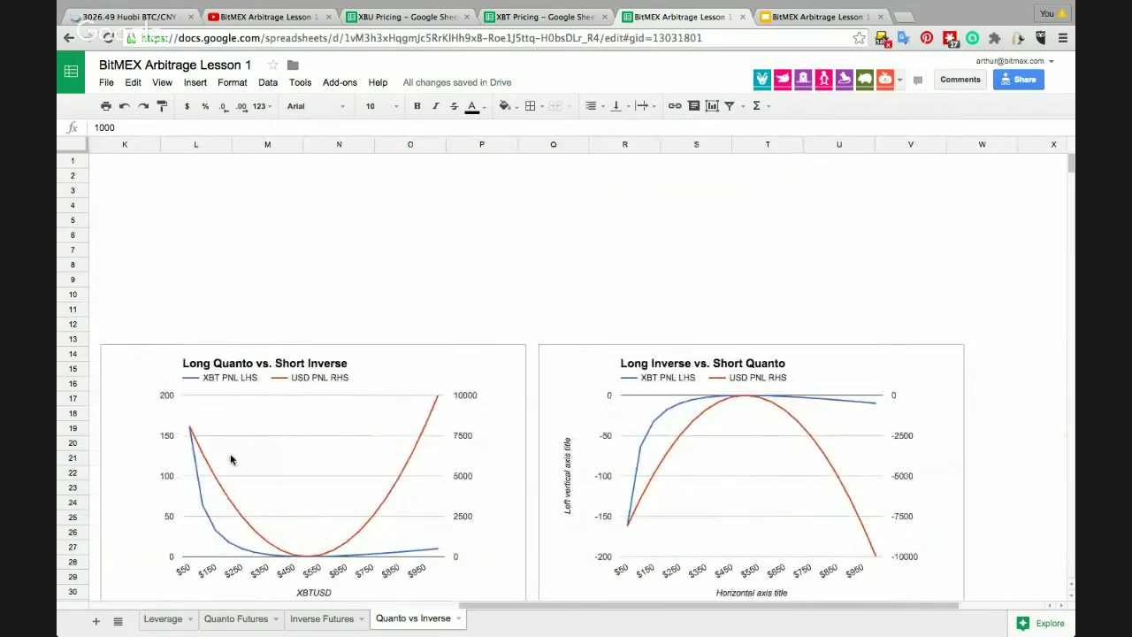
{"action": "scroll", "coordinate": [230, 458], "scroll_direction": "down", "scroll_amount": 3}
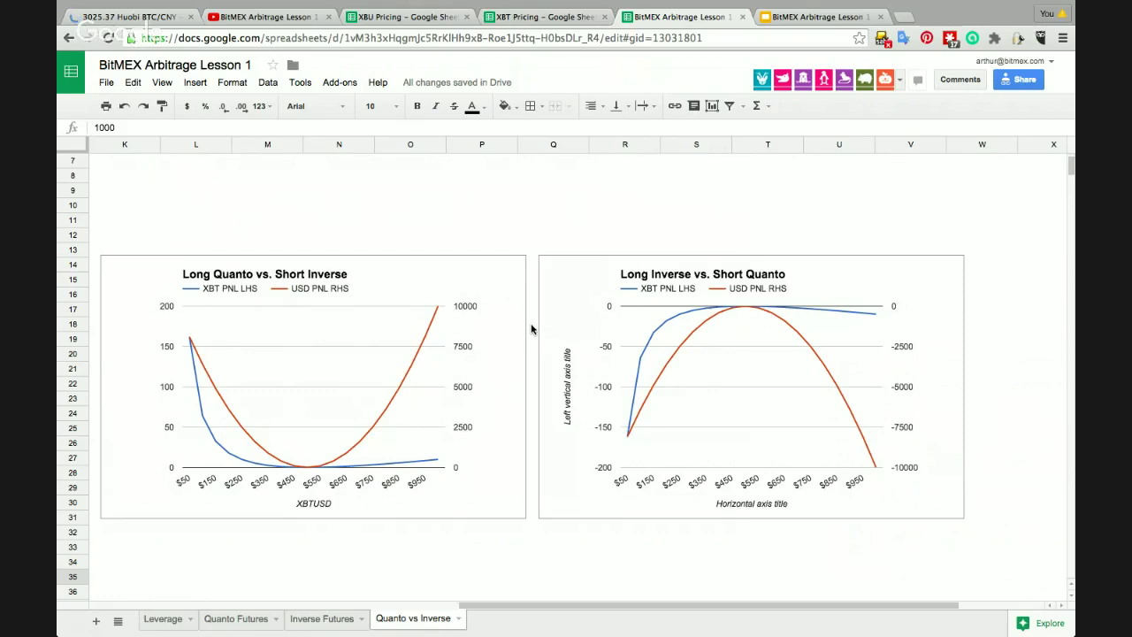
Step: Enter 100 as the Quanto Premium in B7 and check the recalculated PNL charts
{"action": "scroll", "coordinate": [534, 344], "scroll_direction": "left", "scroll_amount": 10}
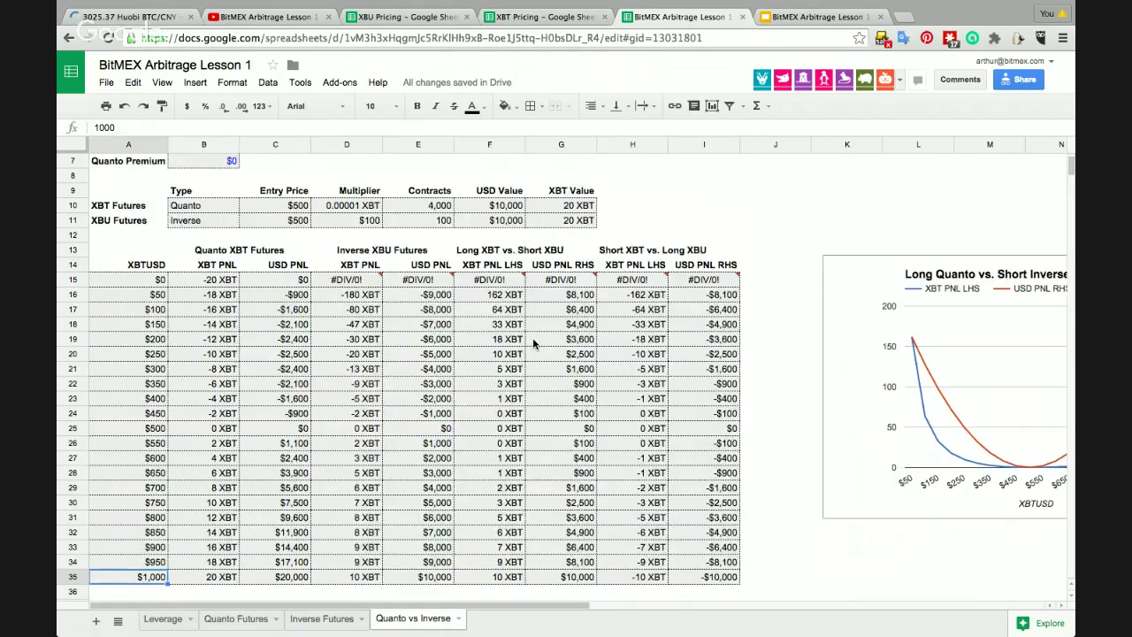
{"action": "scroll", "coordinate": [534, 344], "scroll_direction": "up", "scroll_amount": 2}
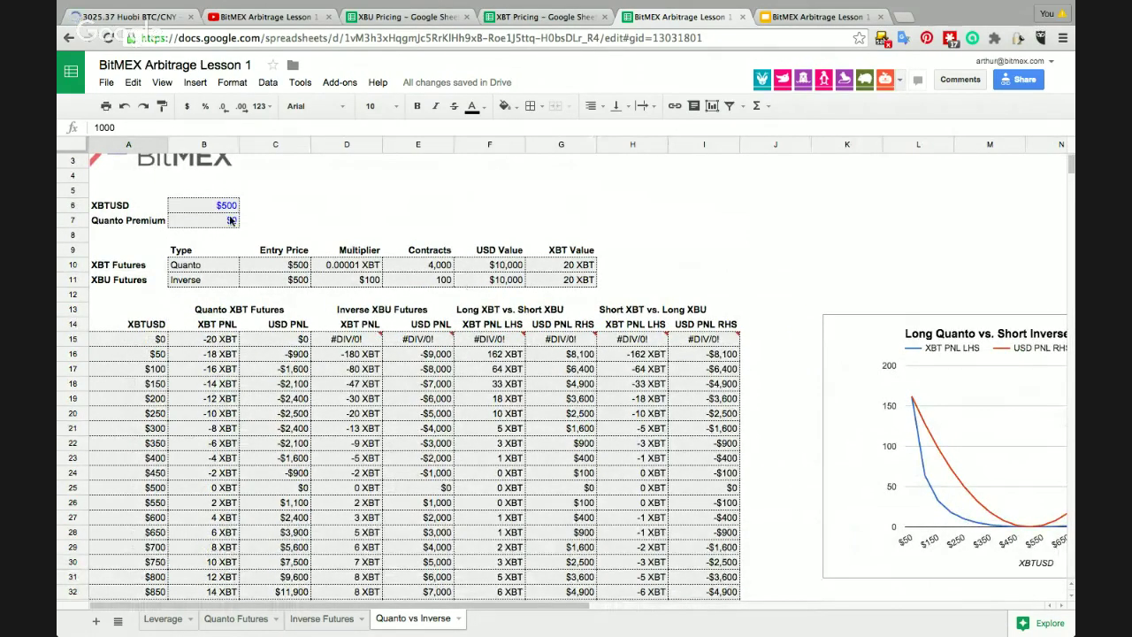
{"action": "left_click", "coordinate": [228, 222]}
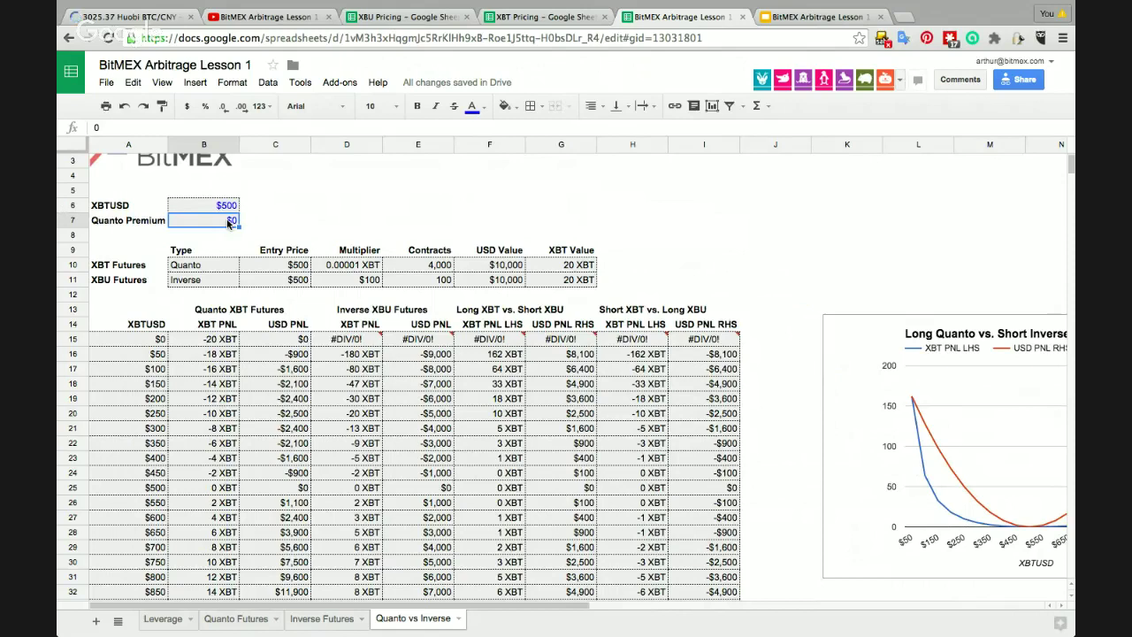
{"action": "type", "text": "100"}
{"action": "key", "text": "Return"}
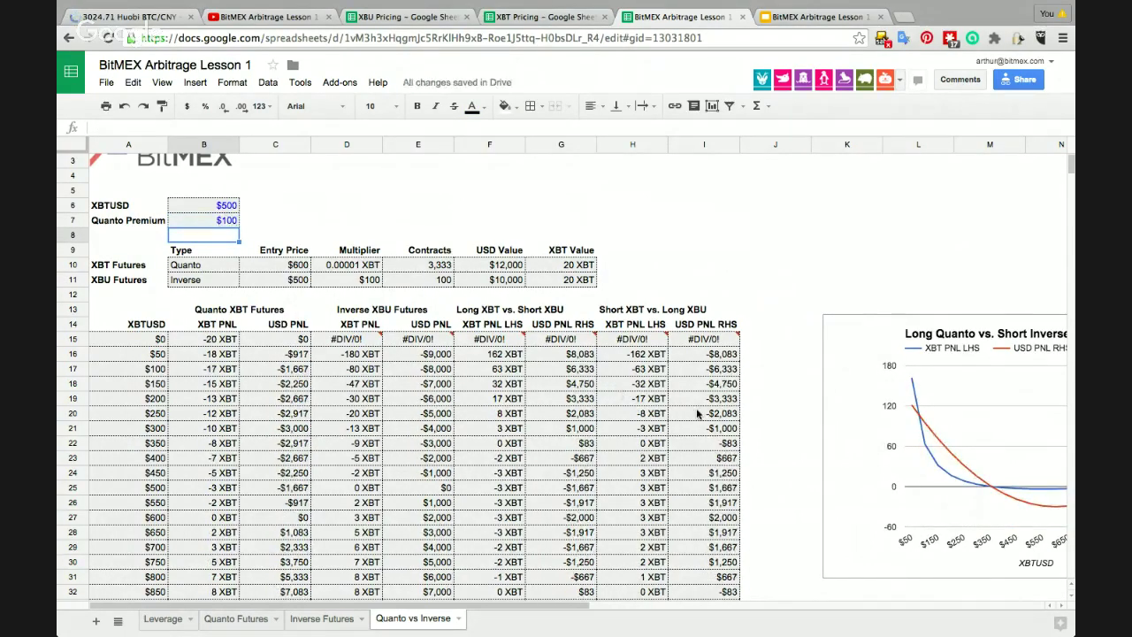
{"action": "scroll", "coordinate": [697, 413], "scroll_direction": "right", "scroll_amount": 10}
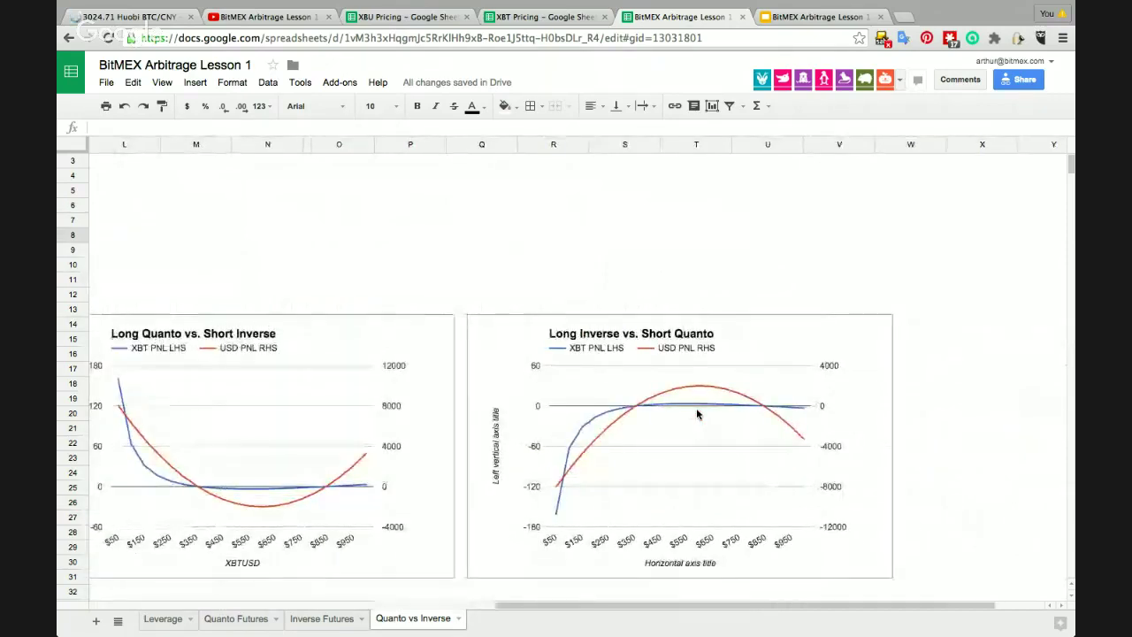
{"action": "scroll", "coordinate": [696, 407], "scroll_direction": "left", "scroll_amount": 2}
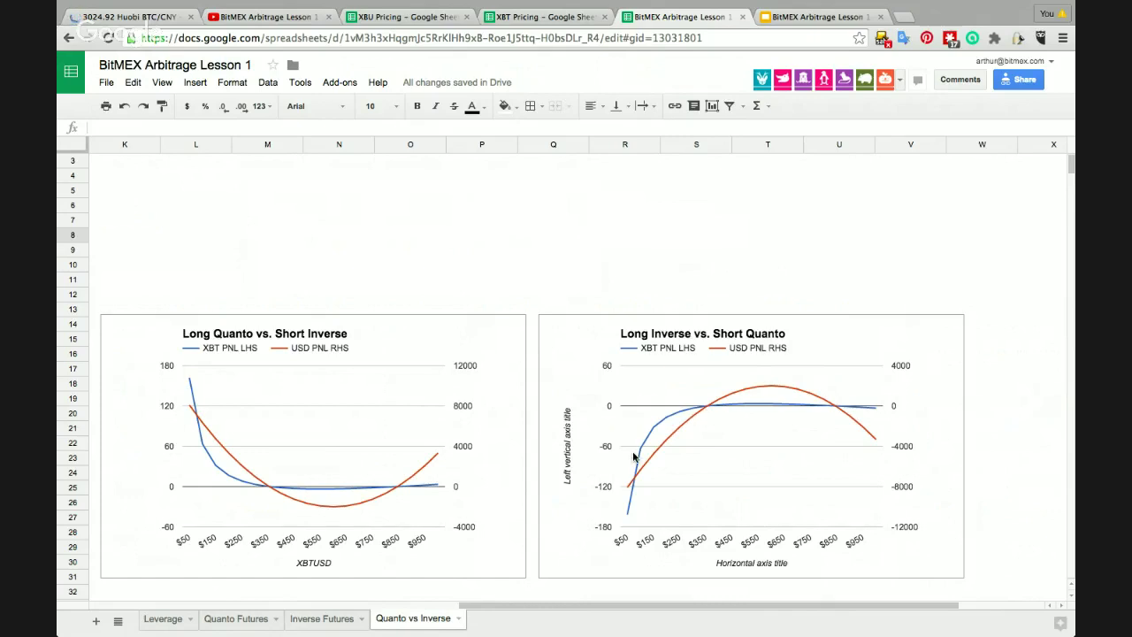
Step: Change the Quanto Premium to 200 and compare both PNL charts side by side
{"action": "scroll", "coordinate": [578, 268], "scroll_direction": "left", "scroll_amount": 2}
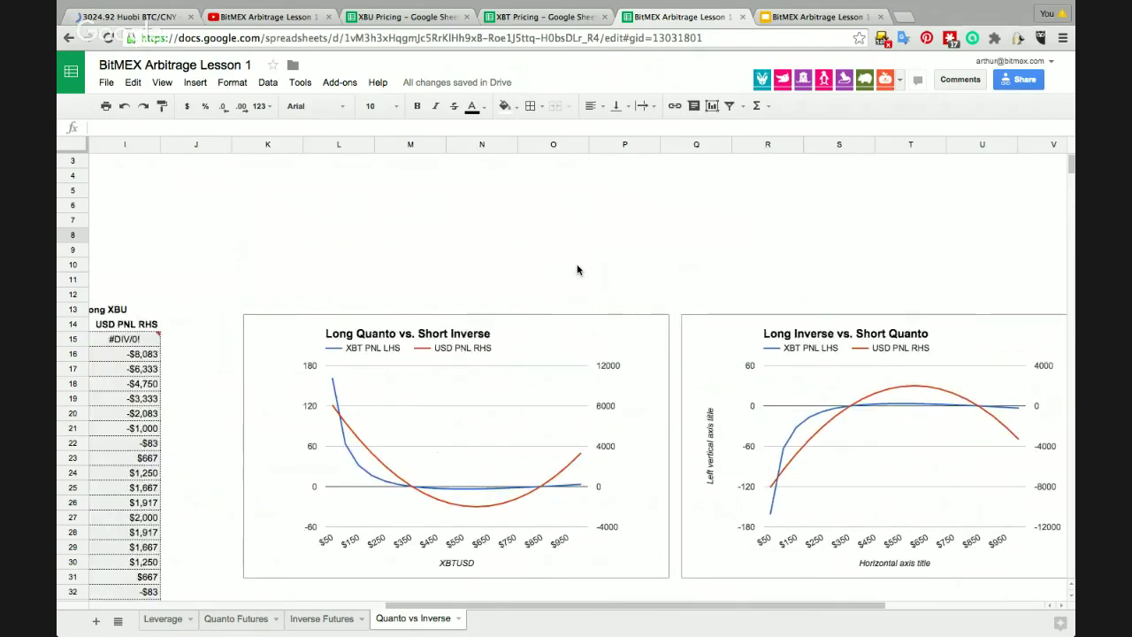
{"action": "scroll", "coordinate": [577, 270], "scroll_direction": "left", "scroll_amount": 8}
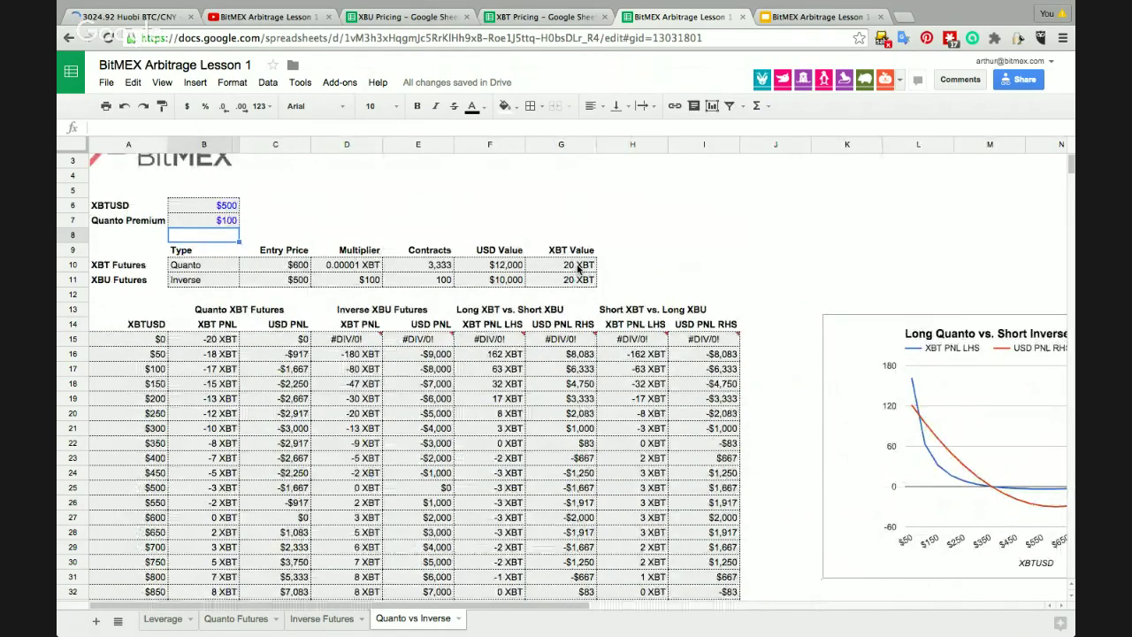
{"action": "key", "text": "Up"}
{"action": "type", "text": "200"}
{"action": "key", "text": "Return"}
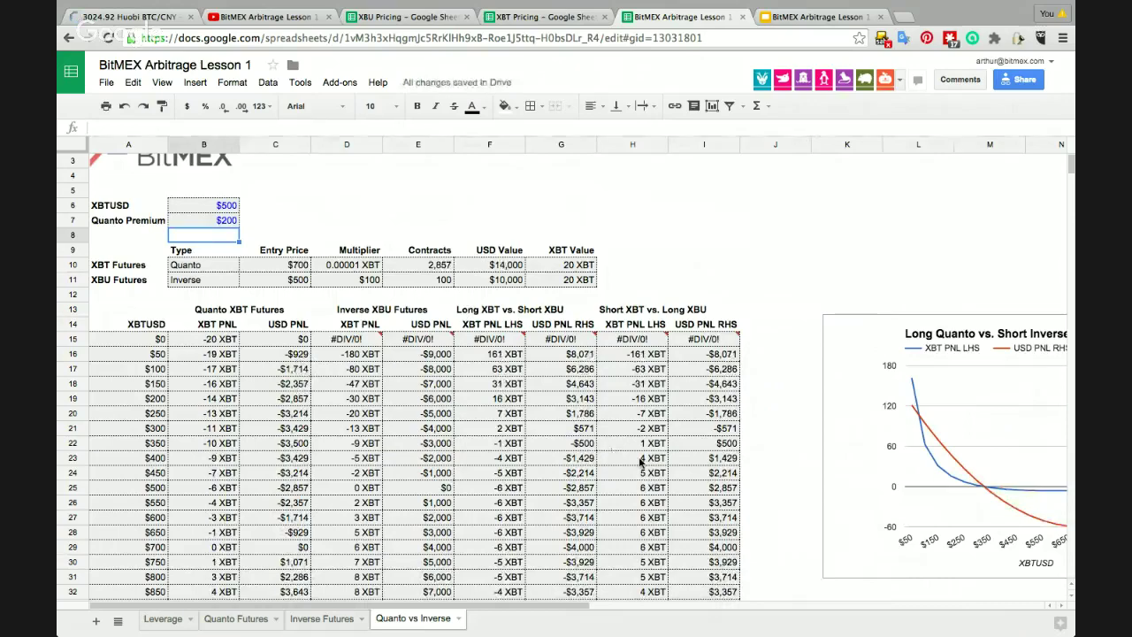
{"action": "scroll", "coordinate": [638, 456], "scroll_direction": "right", "scroll_amount": 3}
{"action": "scroll", "coordinate": [638, 456], "scroll_direction": "left", "scroll_amount": 3}
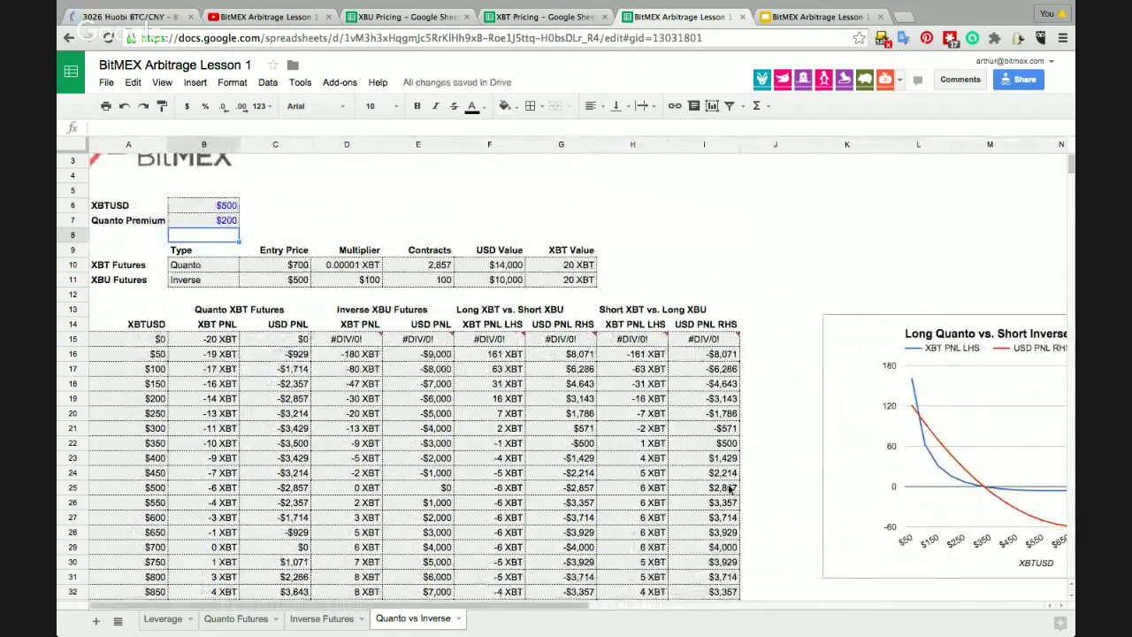
{"action": "scroll", "coordinate": [760, 482], "scroll_direction": "right", "scroll_amount": 3}
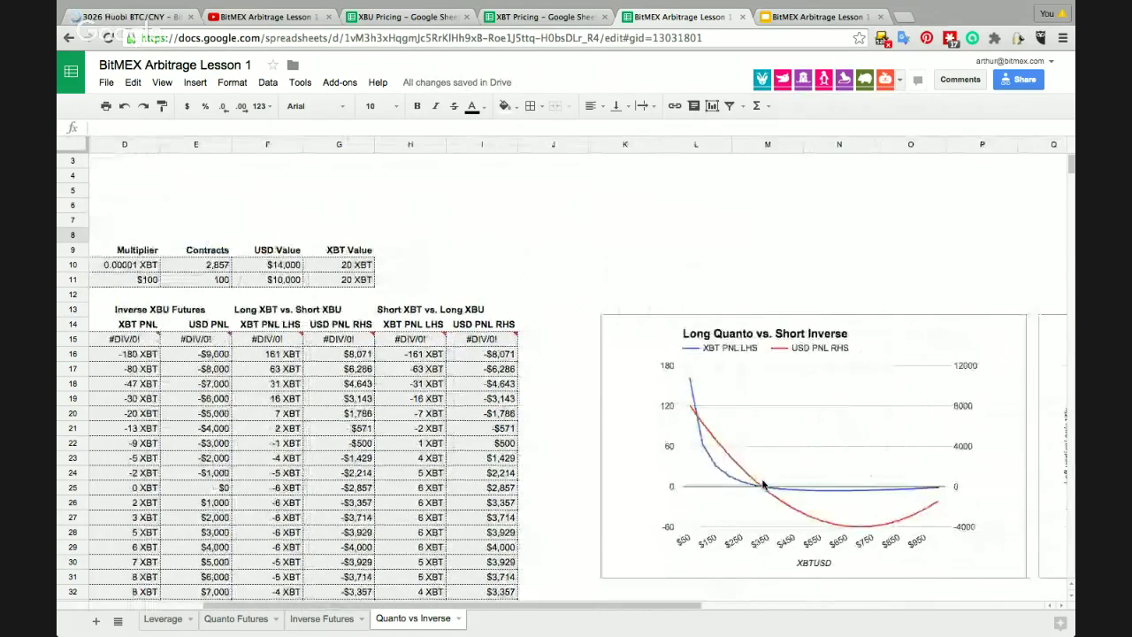
{"action": "scroll", "coordinate": [763, 485], "scroll_direction": "right", "scroll_amount": 6}
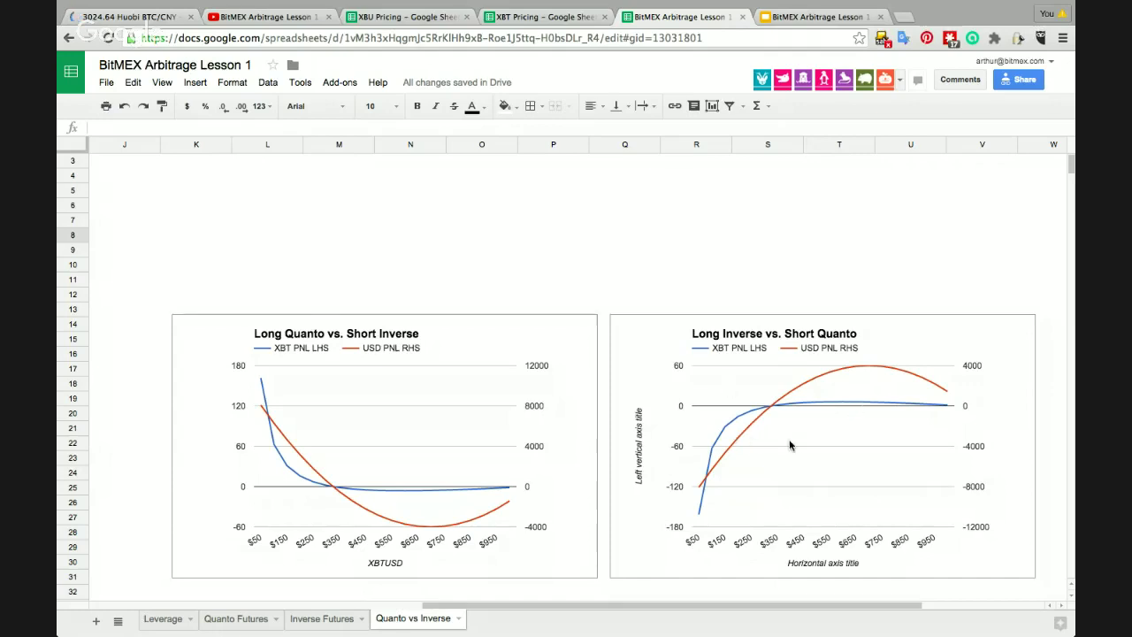
Step: Switch to the BitMEX Arbitrage Lesson 1 slides and present them full screen
{"action": "left_click", "coordinate": [813, 18]}
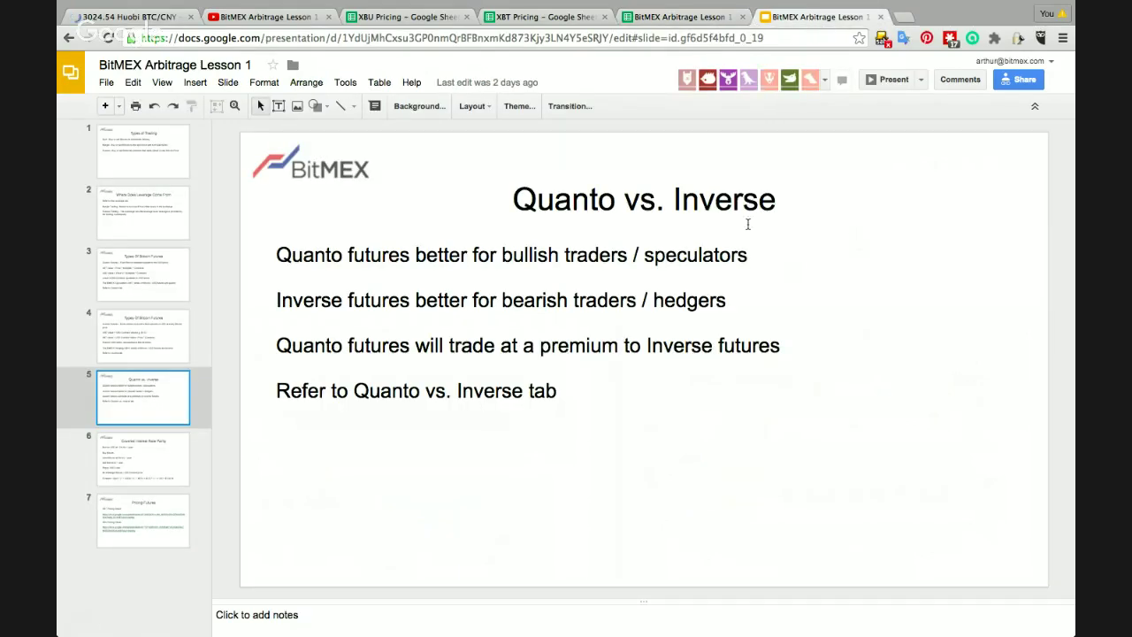
{"action": "left_click", "coordinate": [894, 84]}
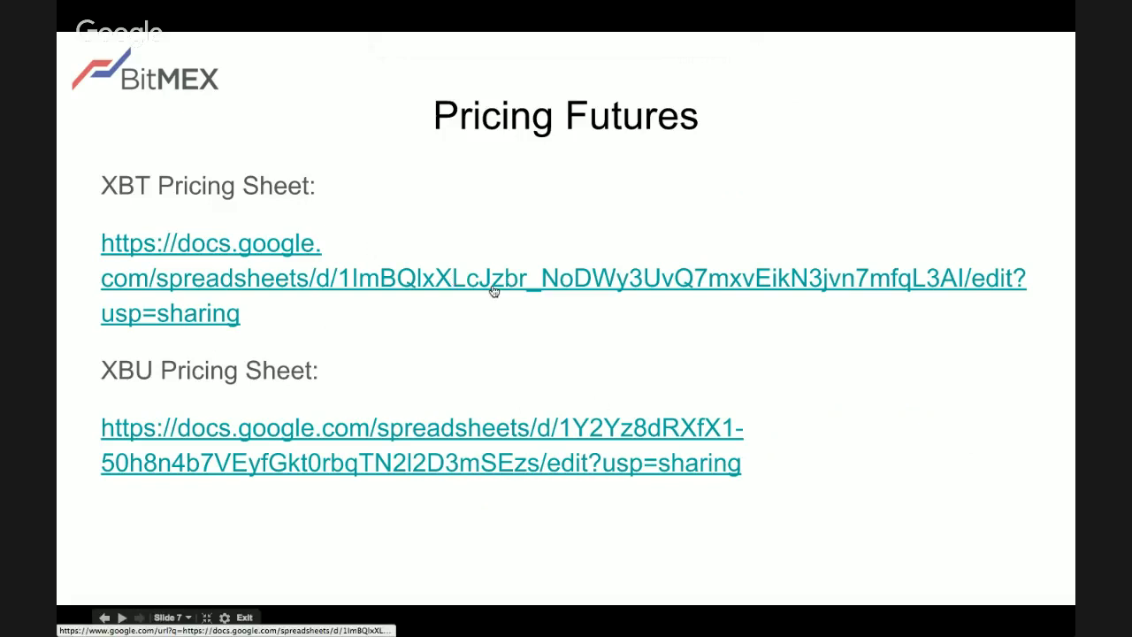
Step: Exit full-screen presentation mode to reach the linked XBT Pricing spreadsheet
{"action": "key", "text": "Escape"}
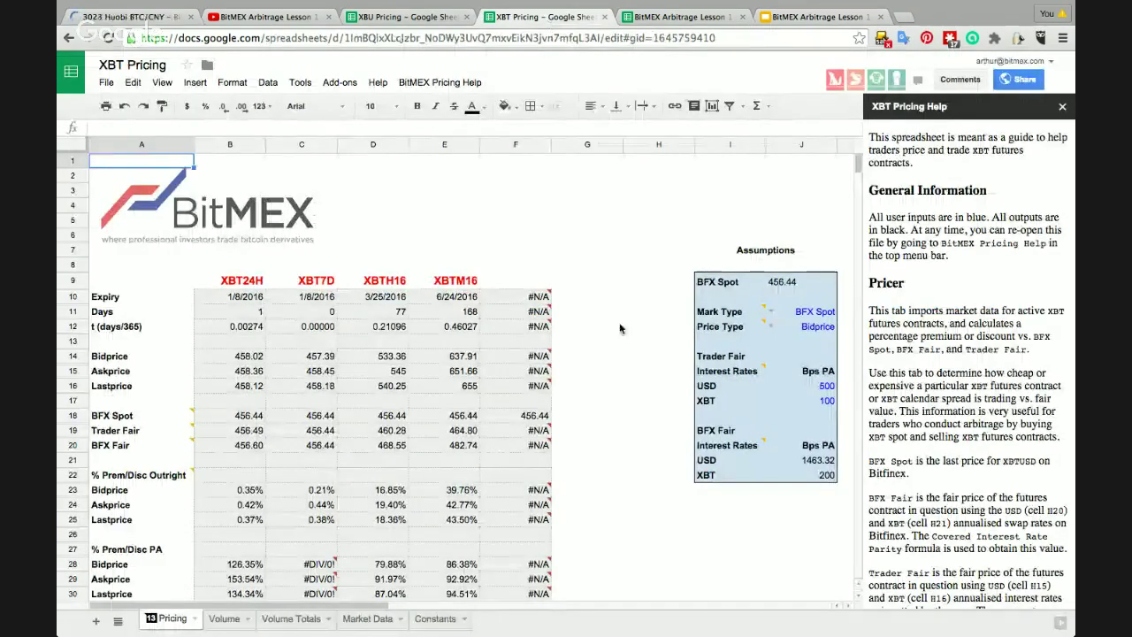
Step: Go to the Market Data sheet and run Refresh Data to update the live contract quotes
{"action": "left_click", "coordinate": [583, 235]}
{"action": "left_click", "coordinate": [522, 237]}
{"action": "left_click", "coordinate": [579, 237]}
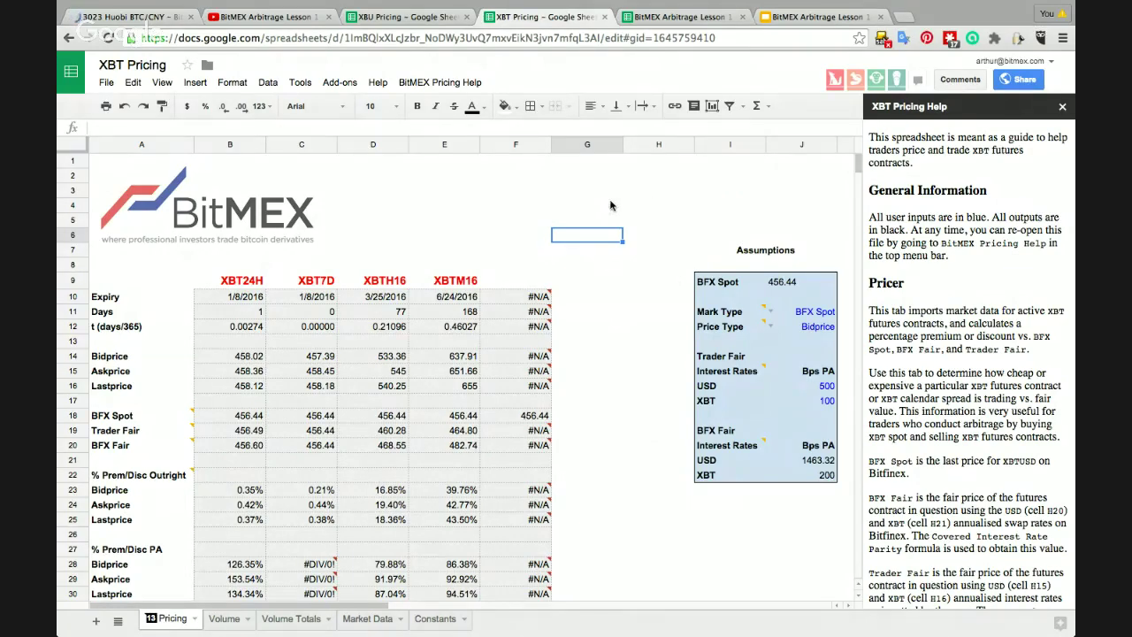
{"action": "left_click", "coordinate": [374, 621]}
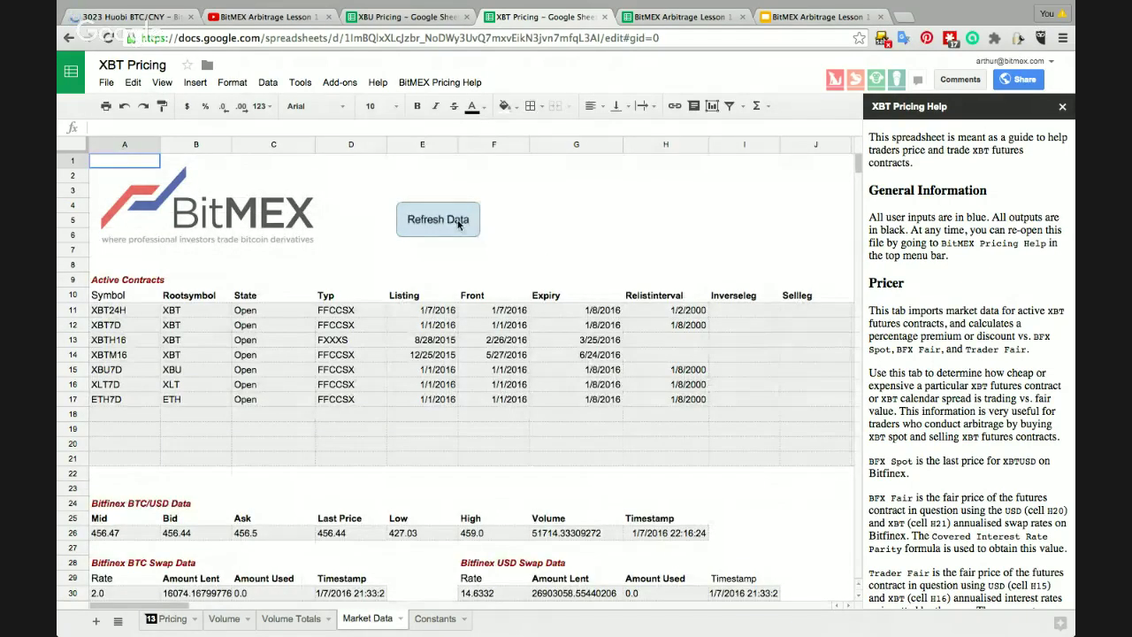
{"action": "left_click", "coordinate": [452, 222]}
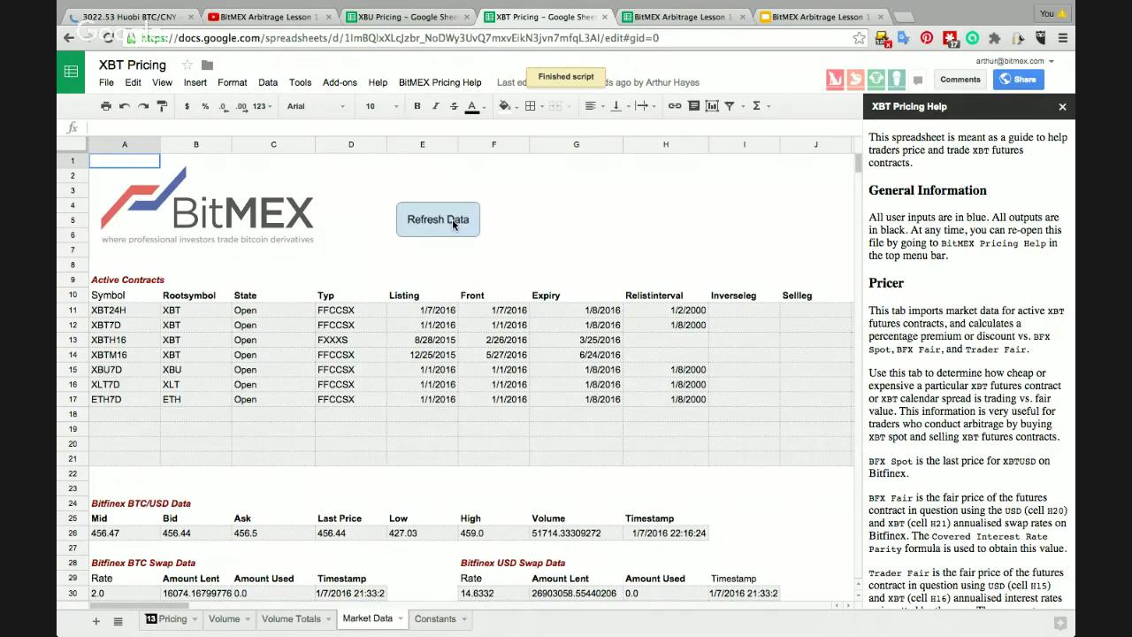
{"action": "left_click", "coordinate": [531, 235]}
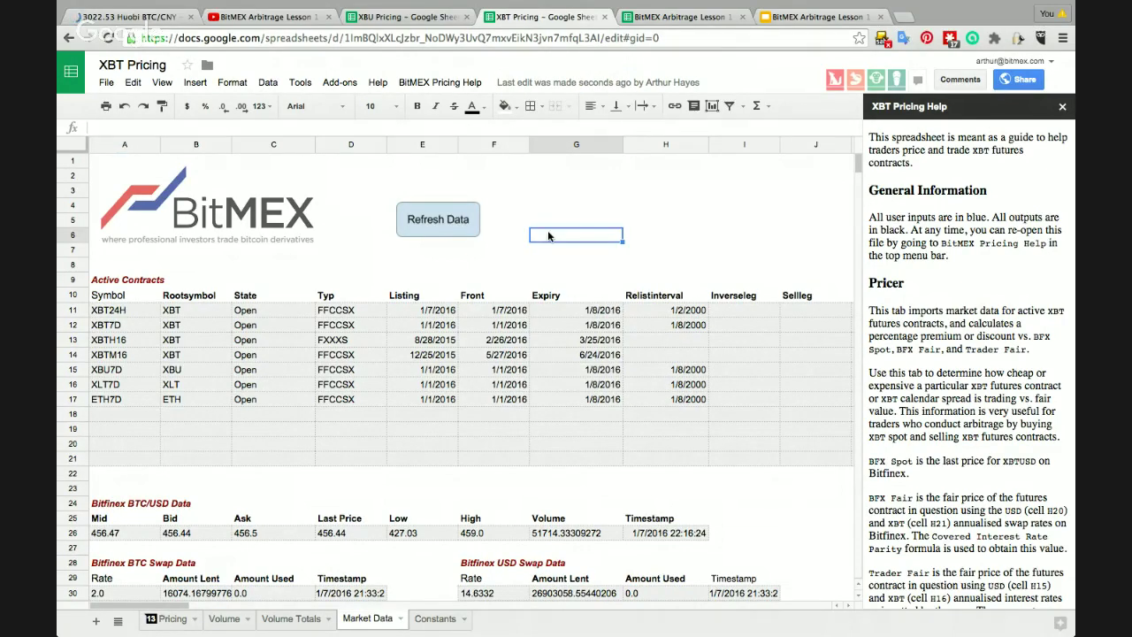
{"action": "left_click", "coordinate": [641, 239]}
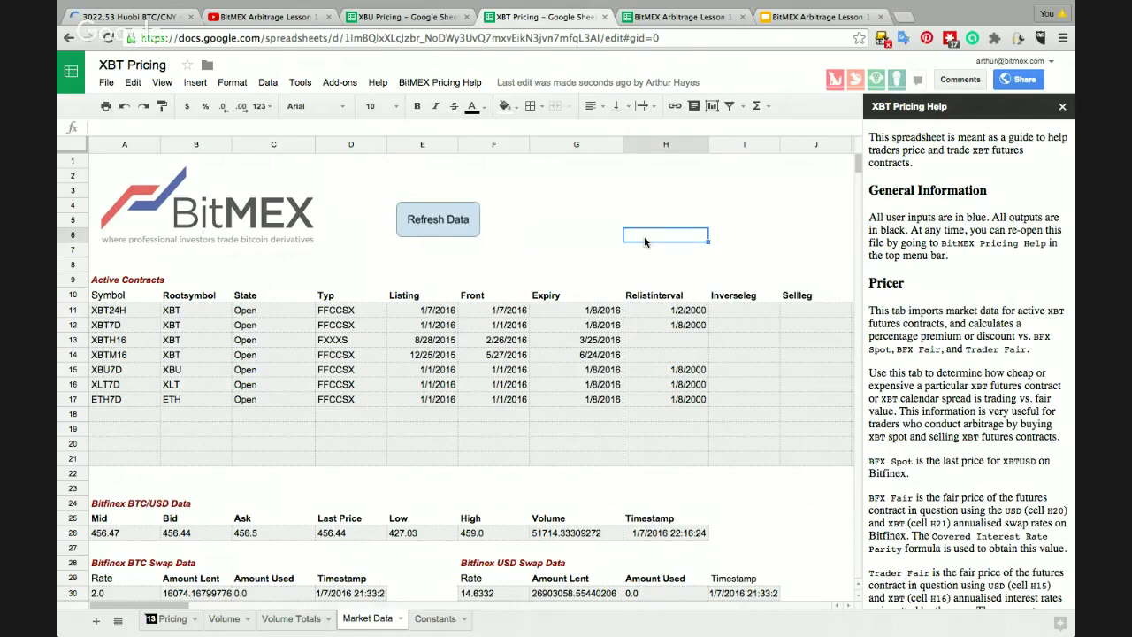
{"action": "key", "text": "Left"}
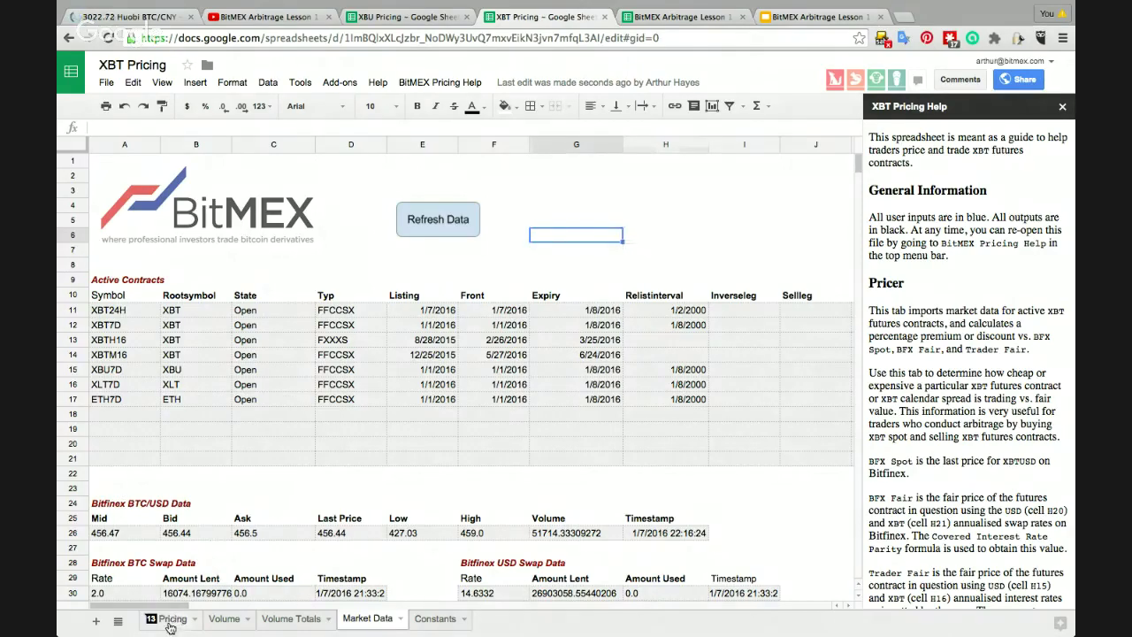
Step: Return to the Pricing sheet and inspect the Expiry and Days formulas for XBT24H through XBTM16
{"action": "left_click", "coordinate": [171, 627]}
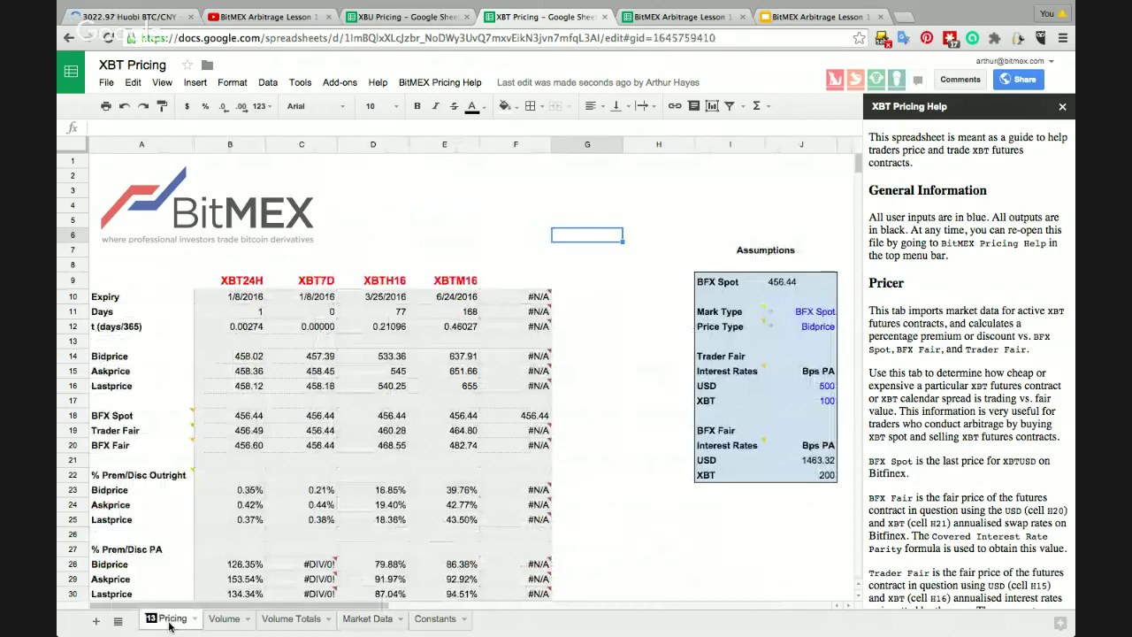
{"action": "left_click", "coordinate": [243, 285]}
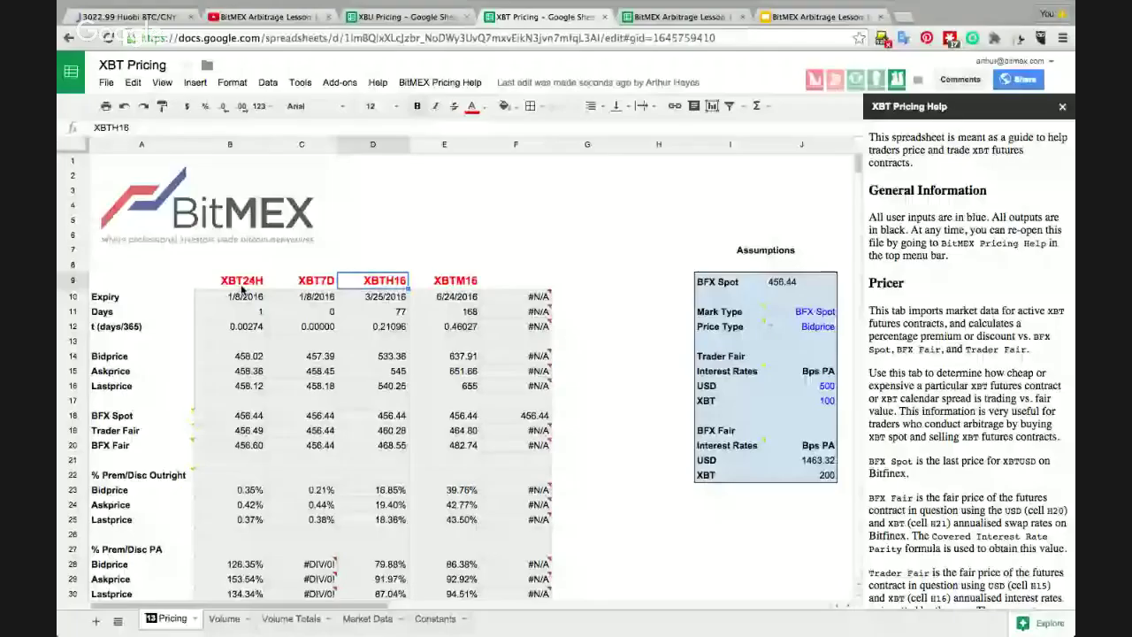
{"action": "key", "text": "Down"}
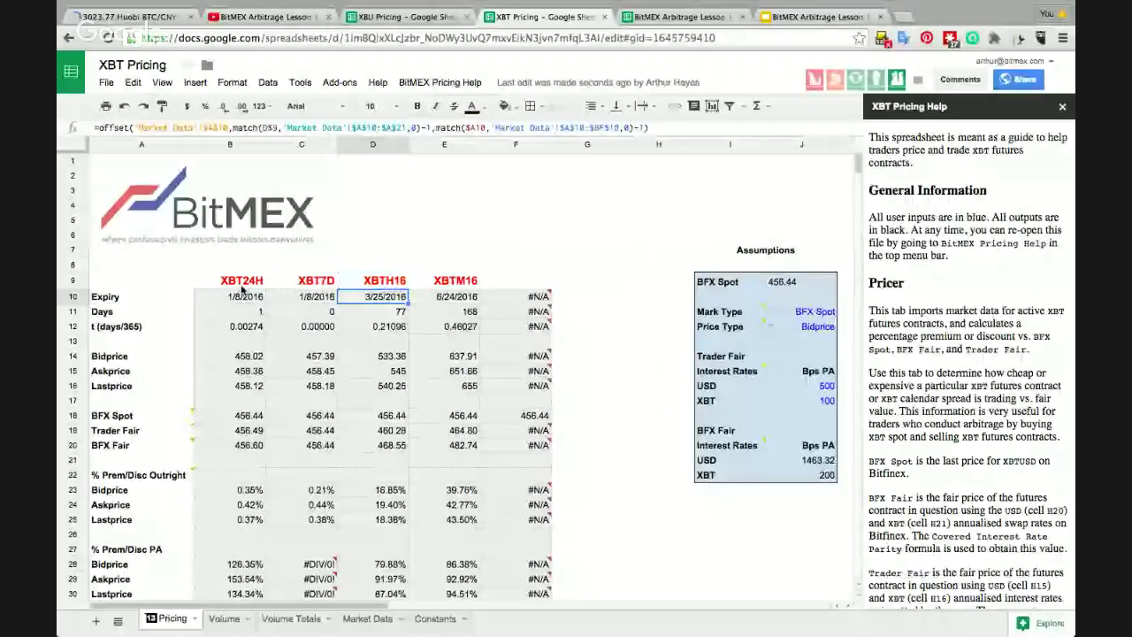
{"action": "left_click", "coordinate": [242, 290]}
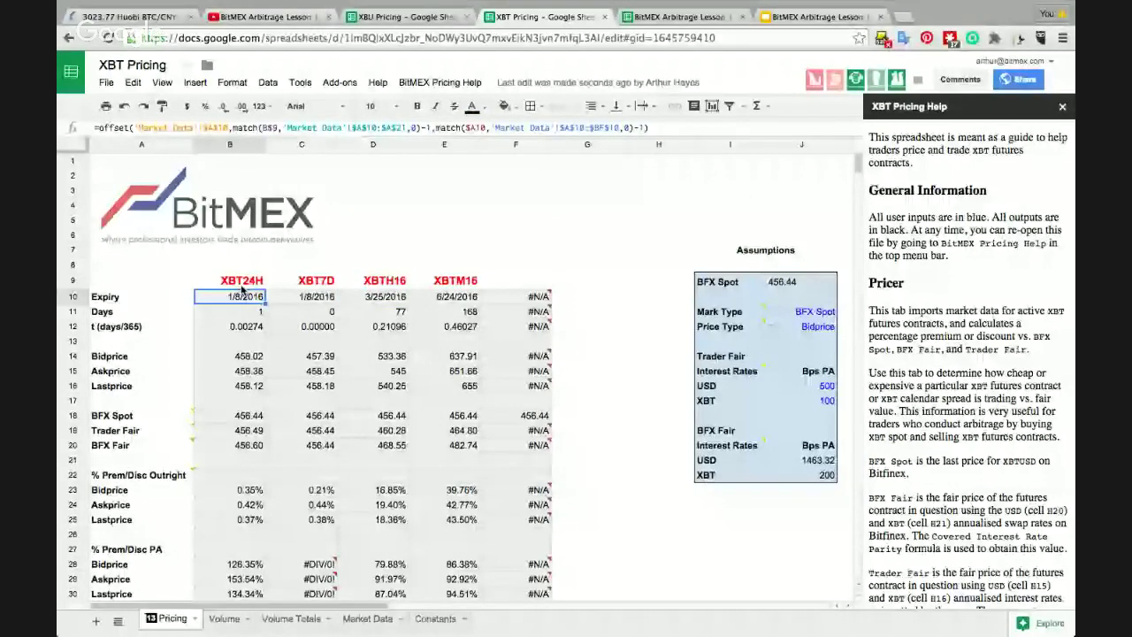
{"action": "key", "text": "Right"}
{"action": "key", "text": "Right"}
{"action": "key", "text": "Right"}
{"action": "key", "text": "Left"}
{"action": "key", "text": "Left"}
{"action": "key", "text": "Left"}
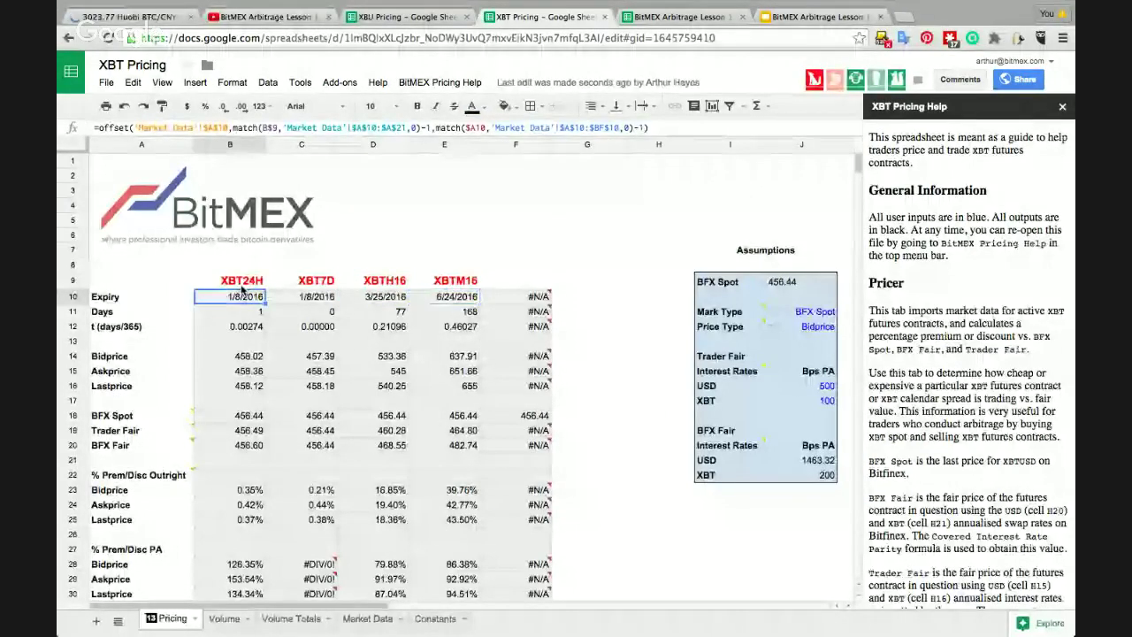
{"action": "key", "text": "Right"}
{"action": "key", "text": "Left"}
{"action": "key", "text": "Down"}
{"action": "key", "text": "Right"}
{"action": "key", "text": "Left"}
{"action": "key", "text": "Right"}
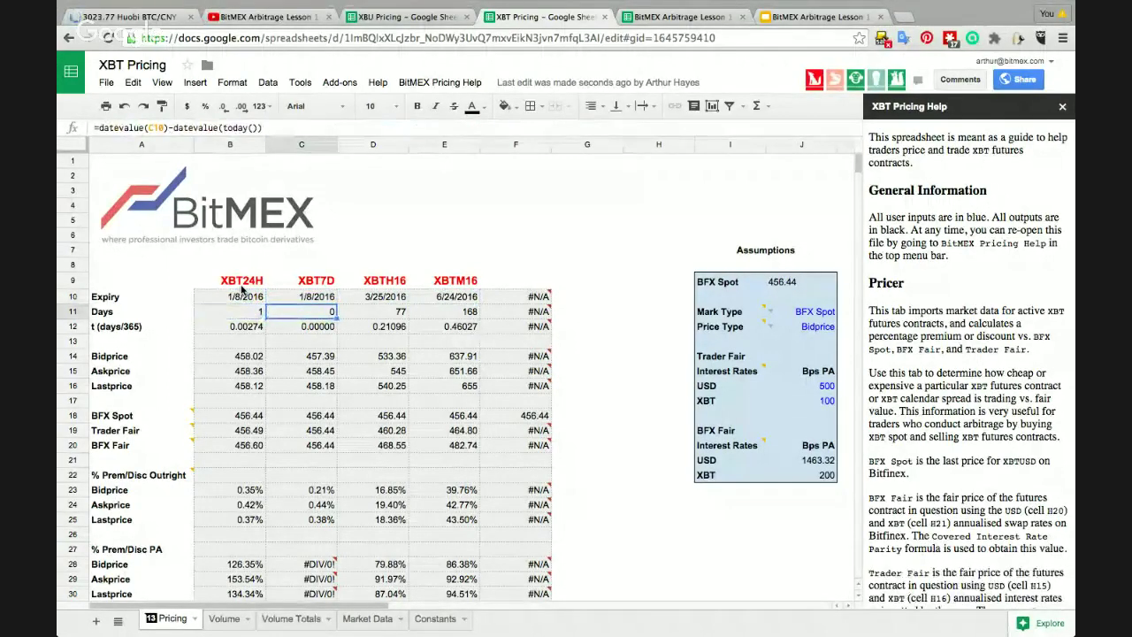
Step: Set the XBT7D Days value in C11 to 1 and review the t (days/365) row
{"action": "type", "text": "1"}
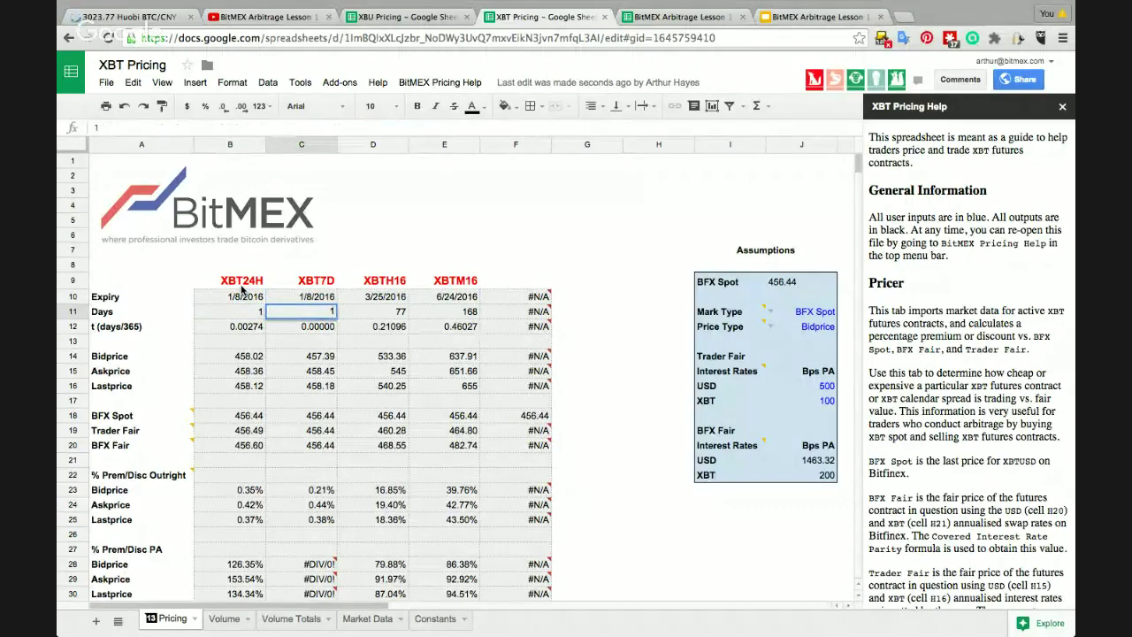
{"action": "key", "text": "Return"}
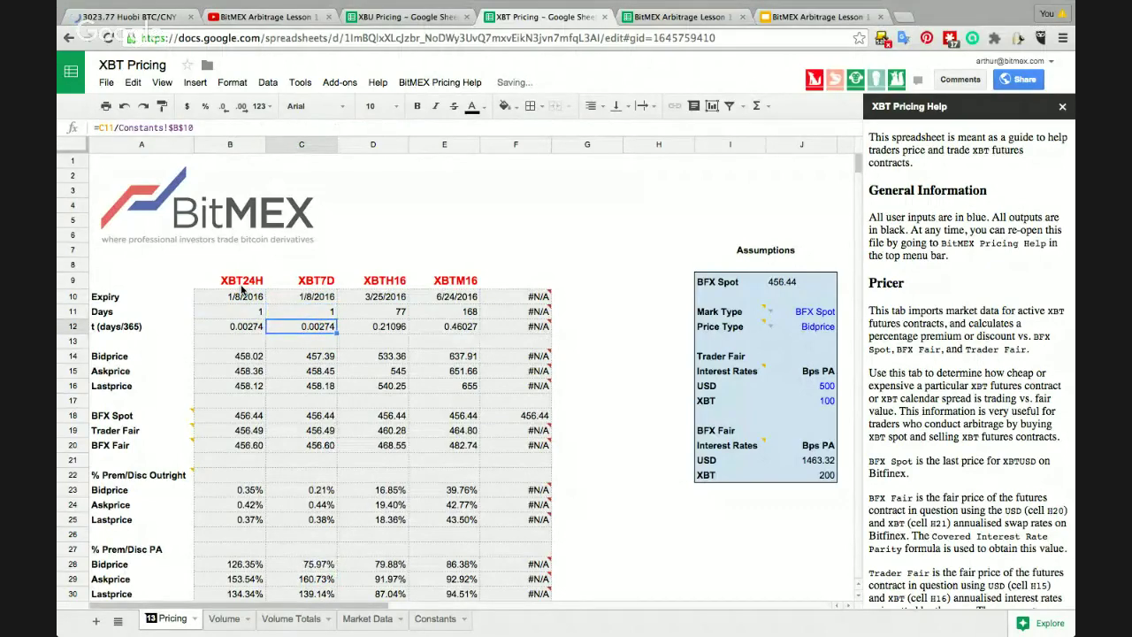
{"action": "key", "text": "Right"}
{"action": "key", "text": "Left"}
{"action": "key", "text": "Left"}
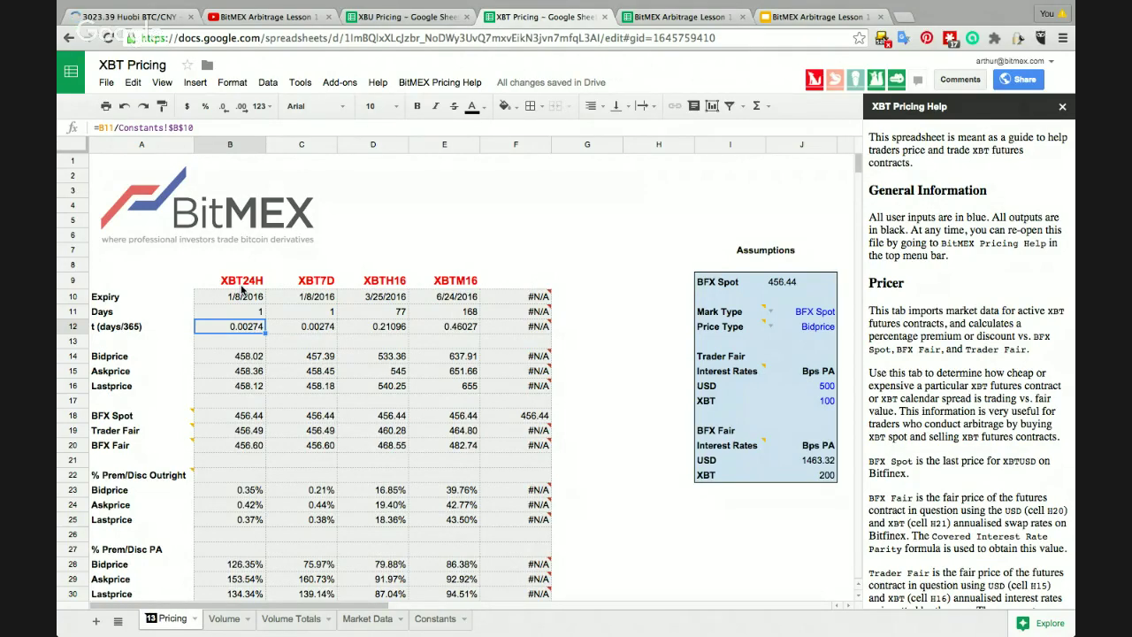
{"action": "key", "text": "Right"}
{"action": "key", "text": "Right"}
{"action": "key", "text": "Right"}
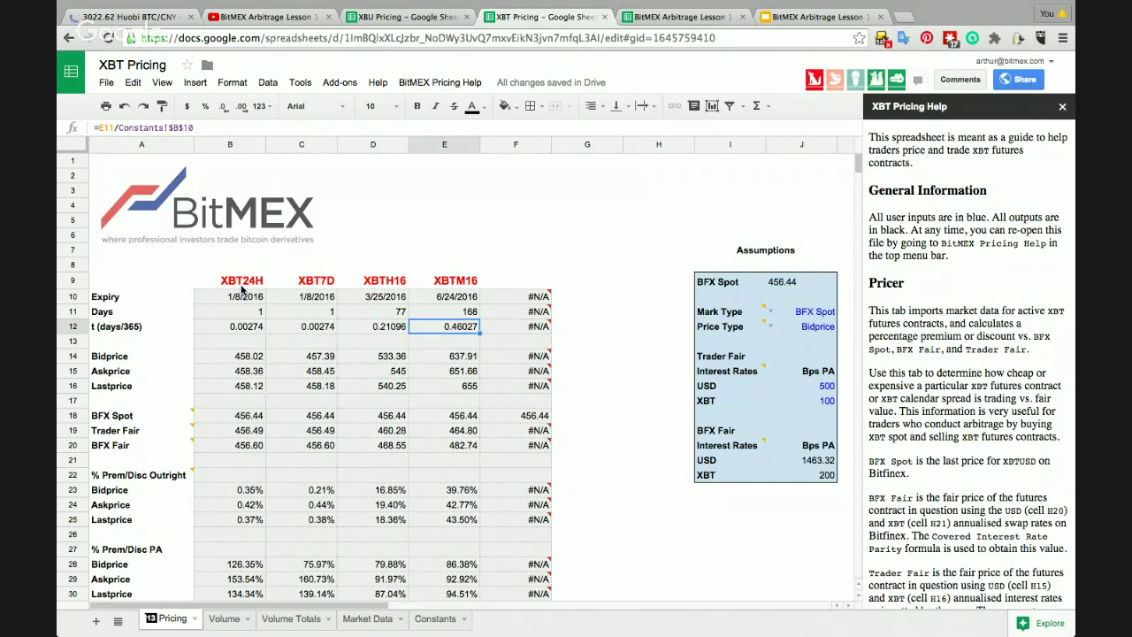
{"action": "key", "text": "Left"}
{"action": "key", "text": "Left"}
{"action": "key", "text": "Left"}
{"action": "key", "text": "Down"}
{"action": "key", "text": "Down"}
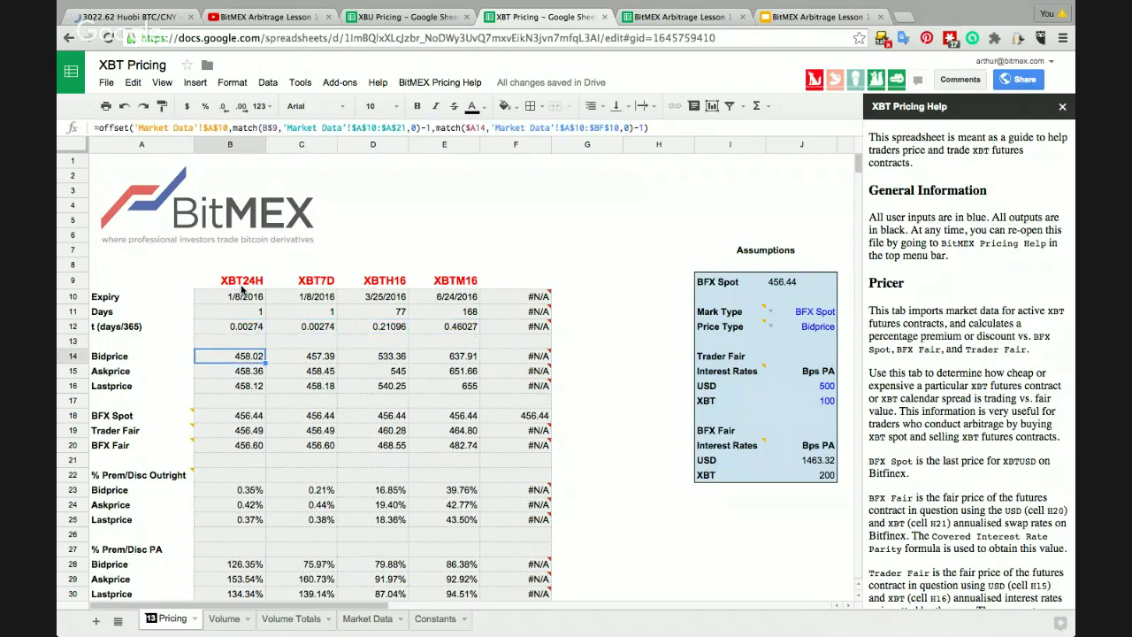
{"action": "key", "text": "Down"}
{"action": "key", "text": "Down"}
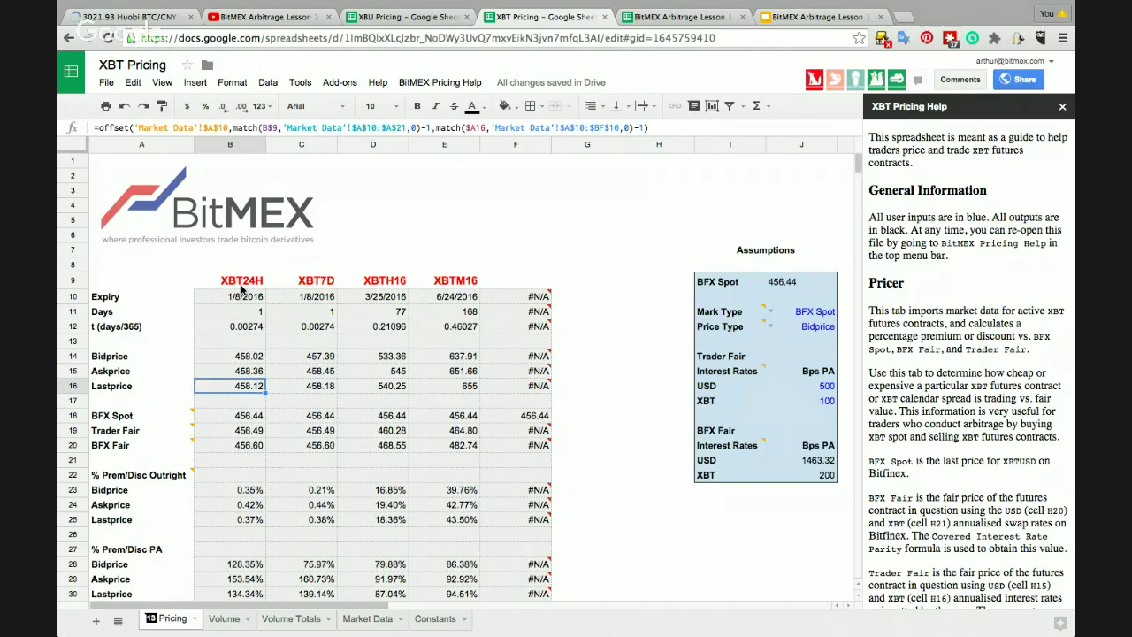
{"action": "key", "text": "Left"}
{"action": "key", "text": "Down"}
{"action": "key", "text": "Down"}
{"action": "key", "text": "Right"}
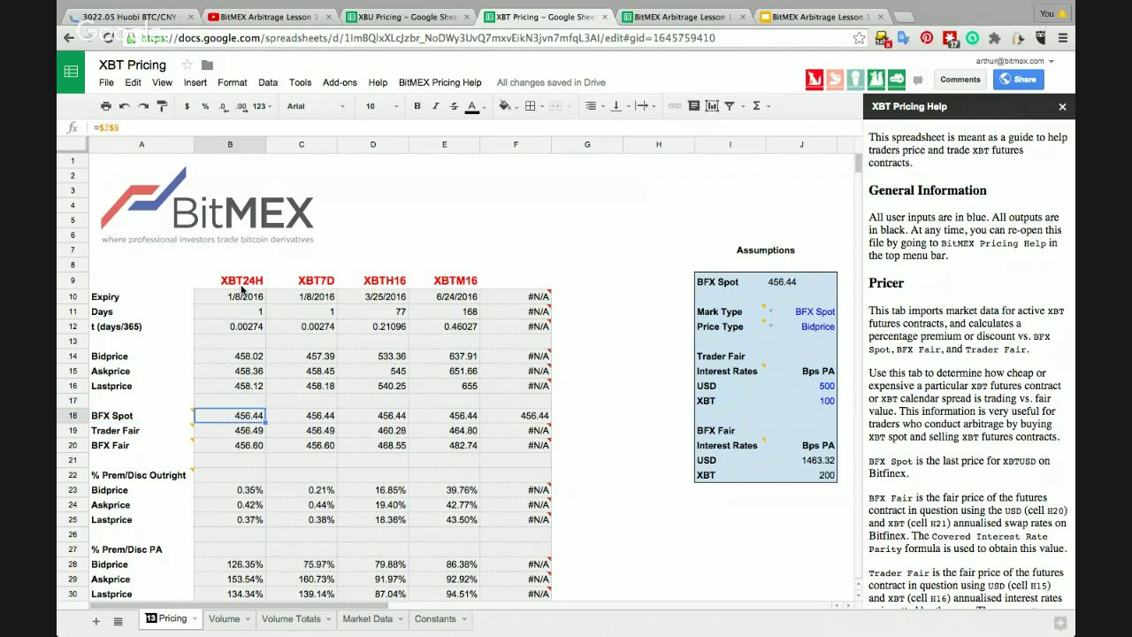
{"action": "key", "text": "Right"}
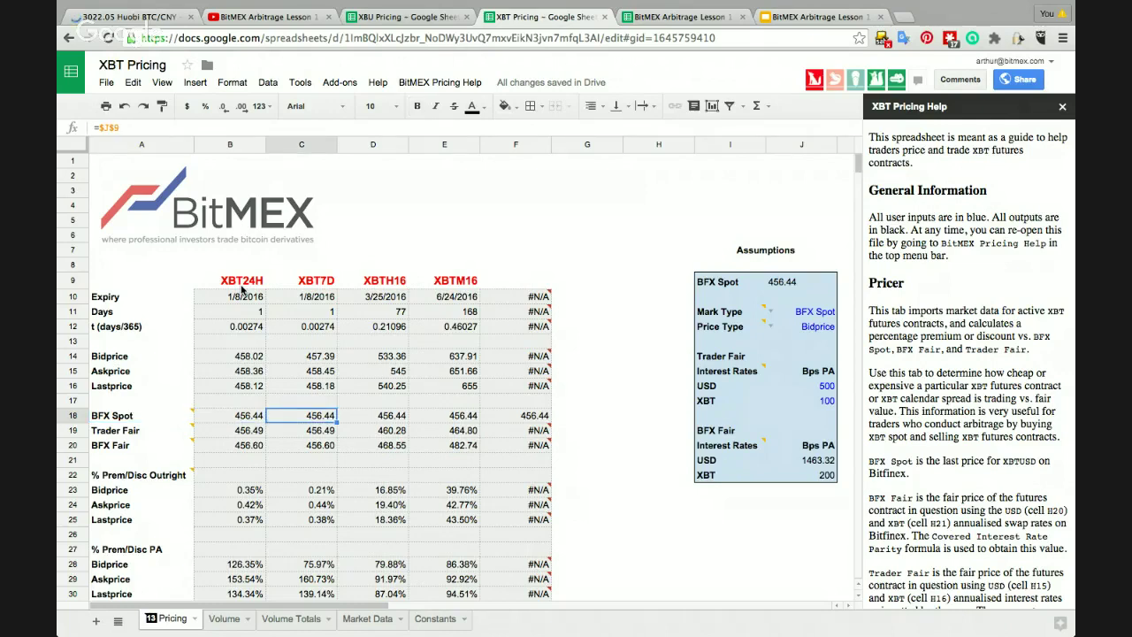
{"action": "key", "text": "Right"}
{"action": "key", "text": "Right"}
{"action": "key", "text": "Left"}
{"action": "key", "text": "Left"}
{"action": "key", "text": "Left"}
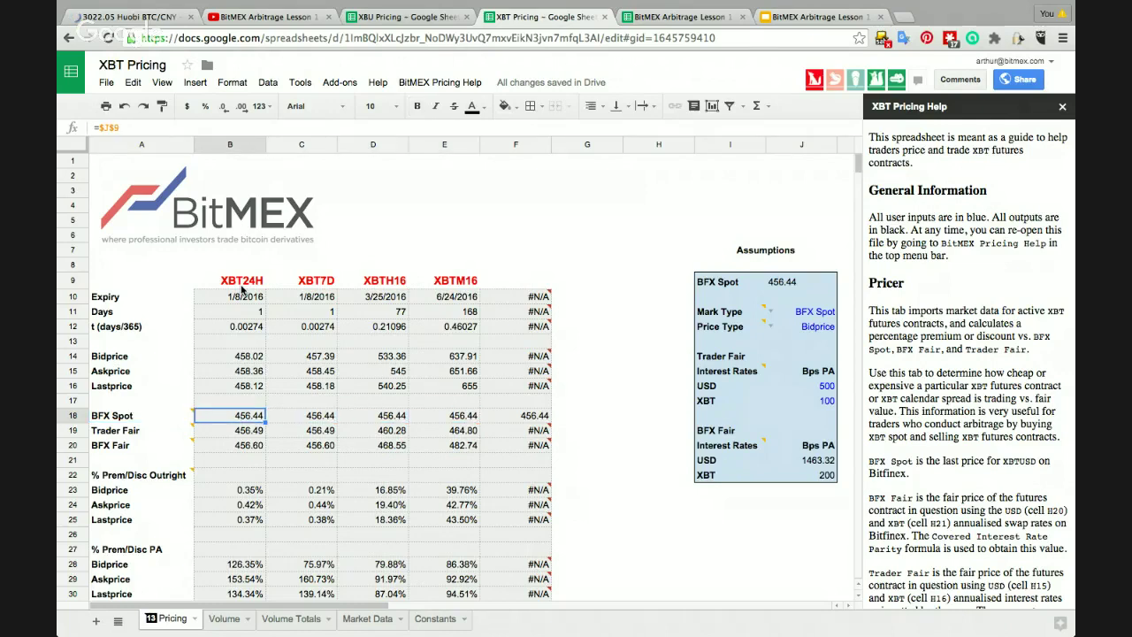
{"action": "key", "text": "Right"}
{"action": "key", "text": "Right"}
{"action": "key", "text": "Right"}
{"action": "key", "text": "Left"}
{"action": "key", "text": "Left"}
{"action": "key", "text": "Left"}
{"action": "key", "text": "Left"}
{"action": "key", "text": "Down"}
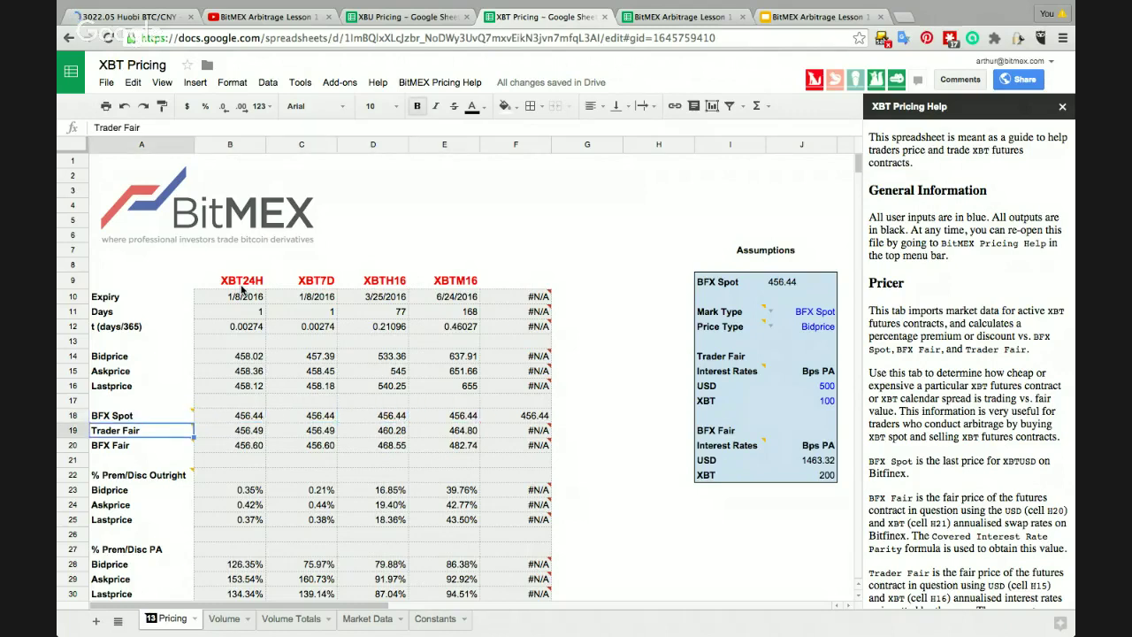
{"action": "key", "text": "Right"}
{"action": "key", "text": "Right"}
{"action": "key", "text": "Right"}
{"action": "key", "text": "Right"}
{"action": "key", "text": "Right"}
{"action": "key", "text": "Right"}
{"action": "key", "text": "Right"}
{"action": "key", "text": "Right"}
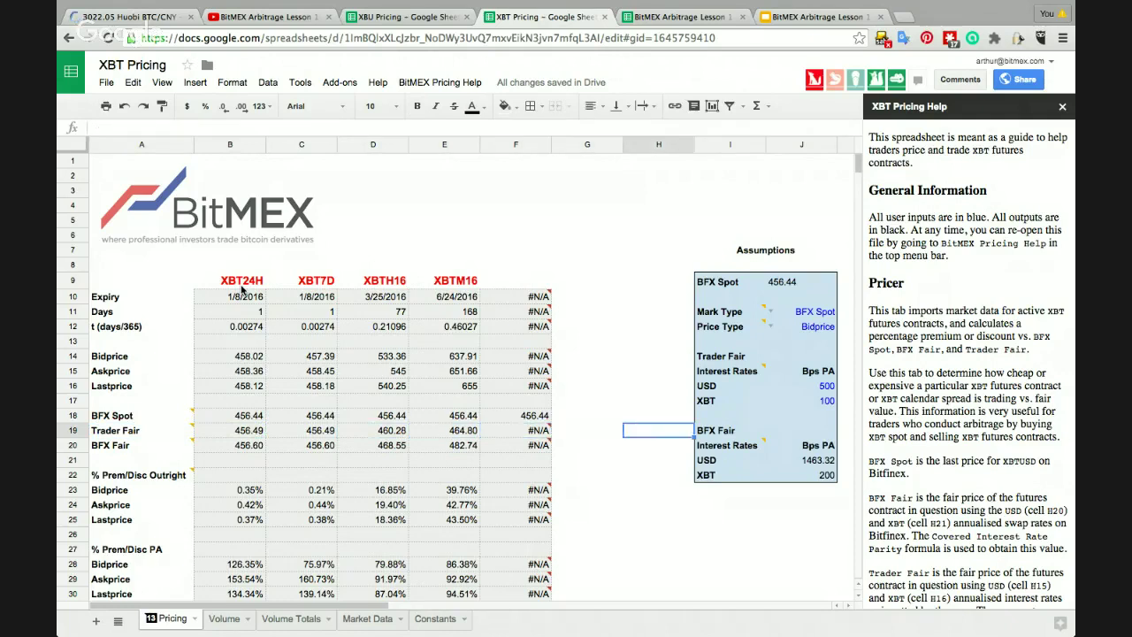
Step: Set the Trader Fair interest rates to 100 Bps PA for USD and 0 for XBT
{"action": "key", "text": "Up"}
{"action": "key", "text": "Up"}
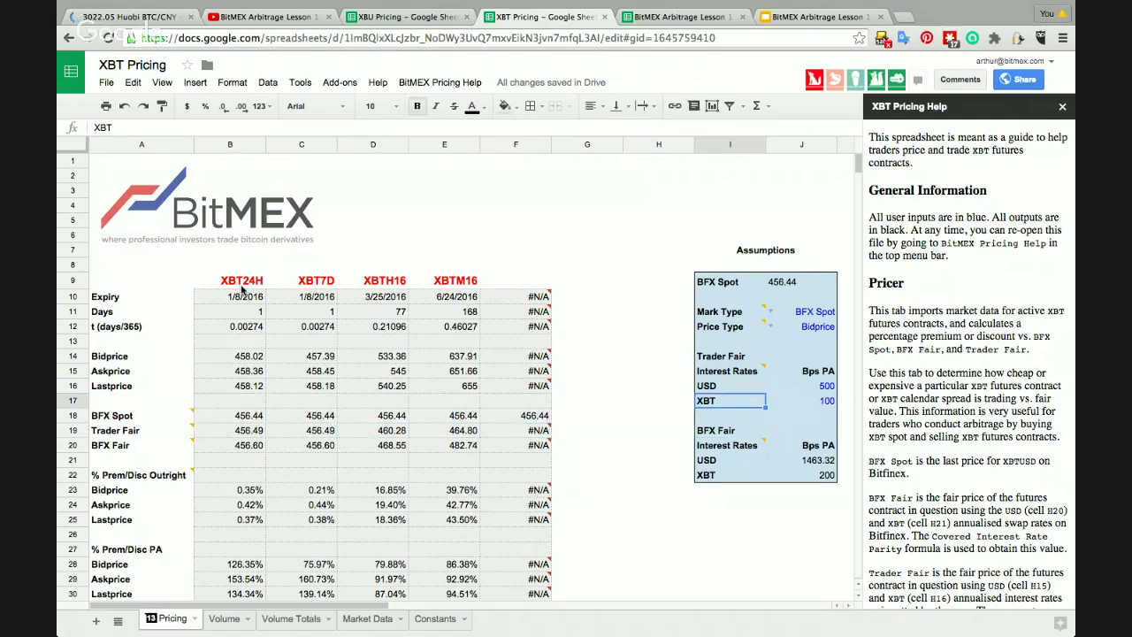
{"action": "key", "text": "Right"}
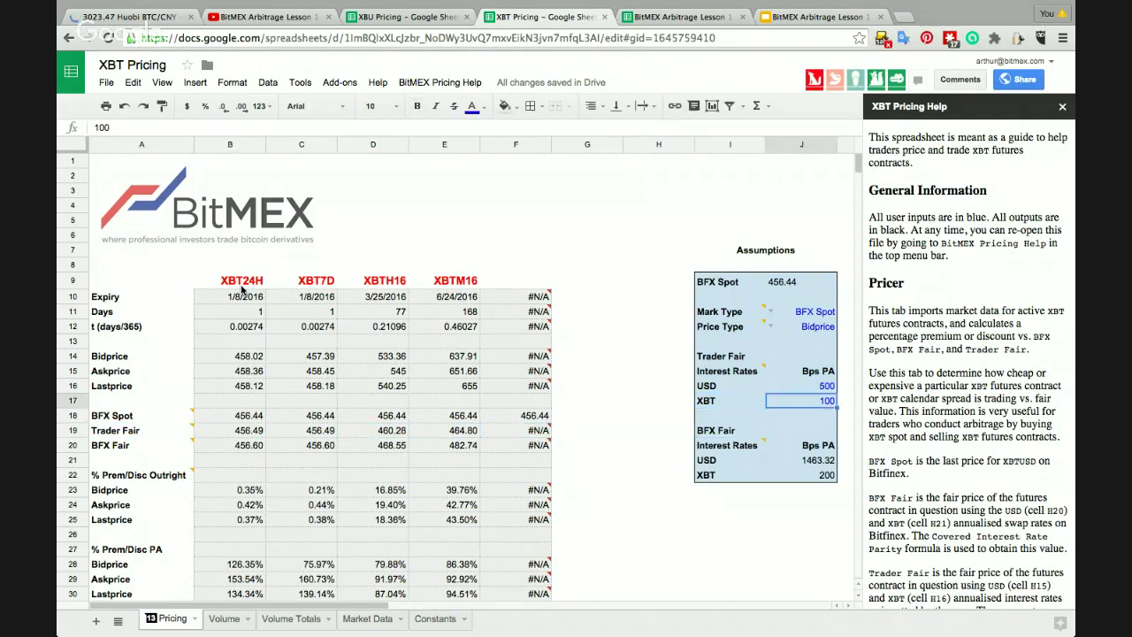
{"action": "key", "text": "Up"}
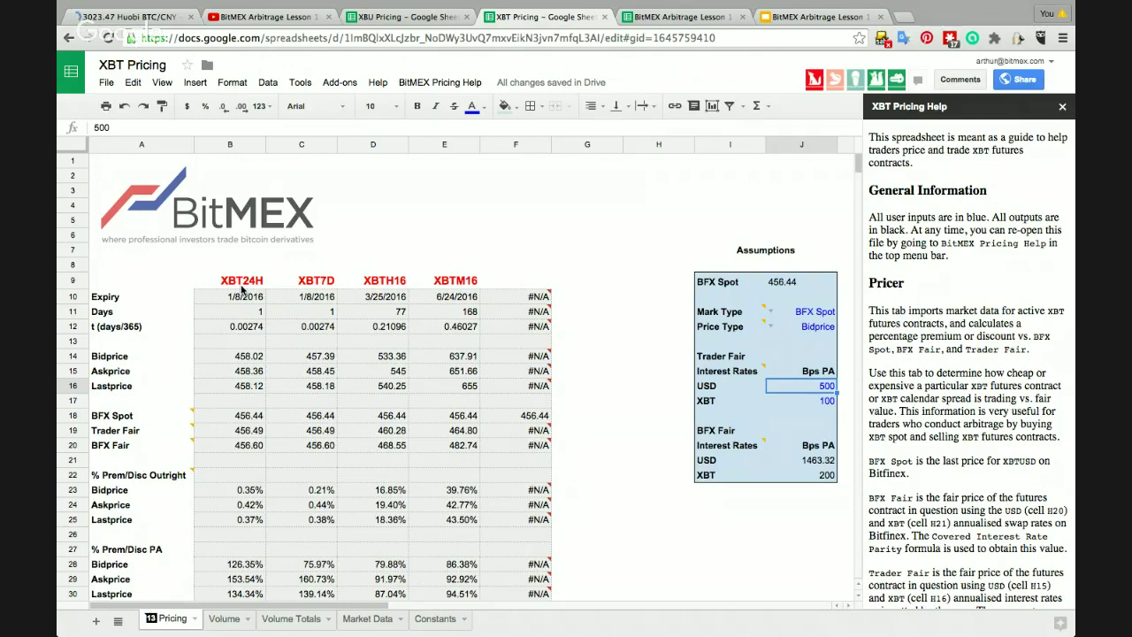
{"action": "type", "text": "100"}
{"action": "key", "text": "Return"}
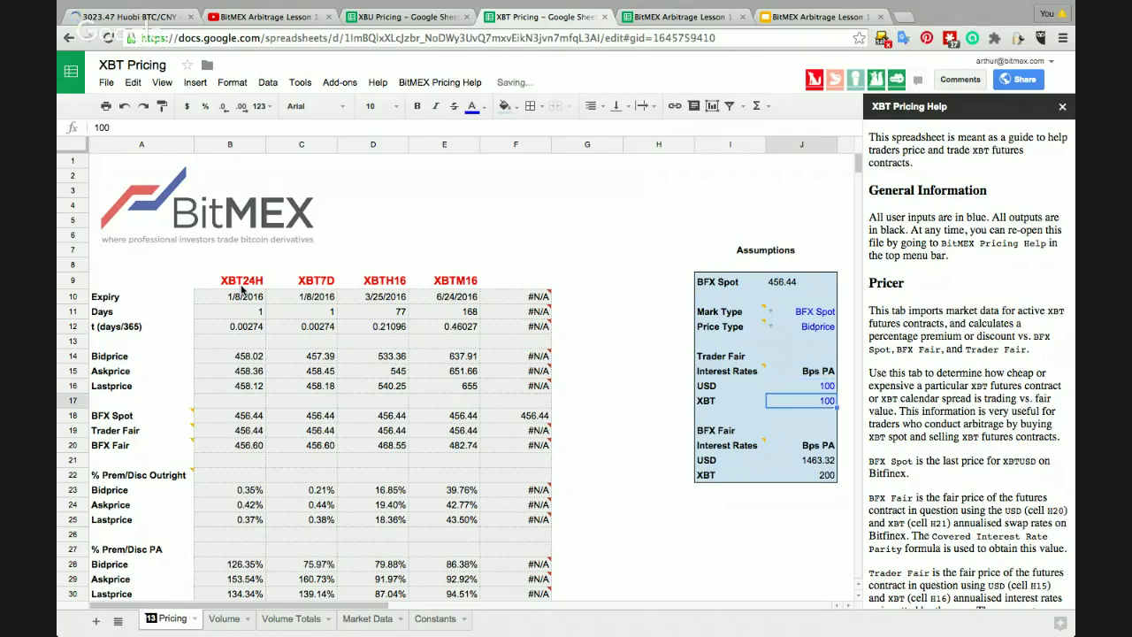
{"action": "type", "text": "0"}
{"action": "key", "text": "Return"}
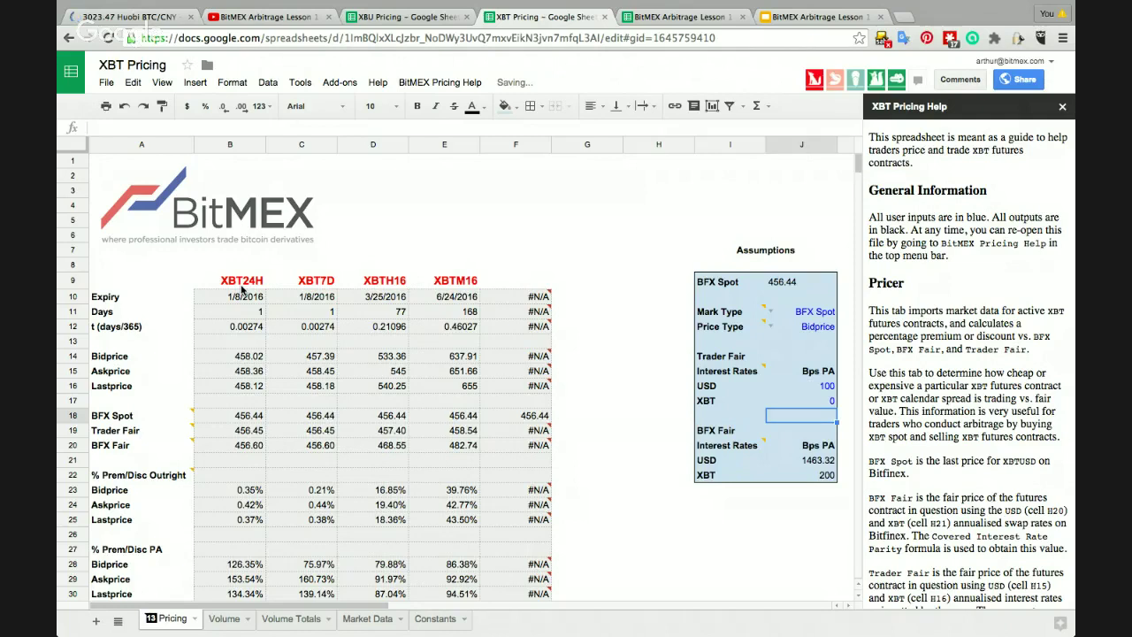
Step: Review the Trader Fair values and formulas from XBT24H across to XBTM16
{"action": "key", "text": "Left"}
{"action": "key", "text": "Left"}
{"action": "key", "text": "Left"}
{"action": "key", "text": "Left"}
{"action": "key", "text": "Down"}
{"action": "key", "text": "Left"}
{"action": "key", "text": "Left"}
{"action": "key", "text": "Left"}
{"action": "key", "text": "Left"}
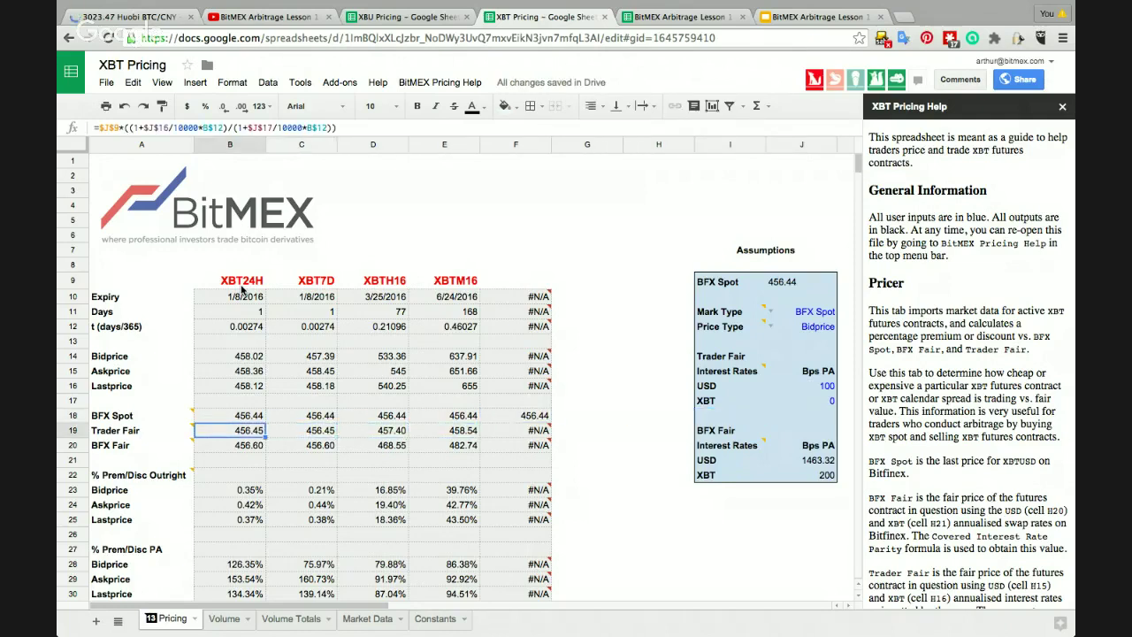
{"action": "key", "text": "Right"}
{"action": "key", "text": "Right"}
{"action": "key", "text": "Right"}
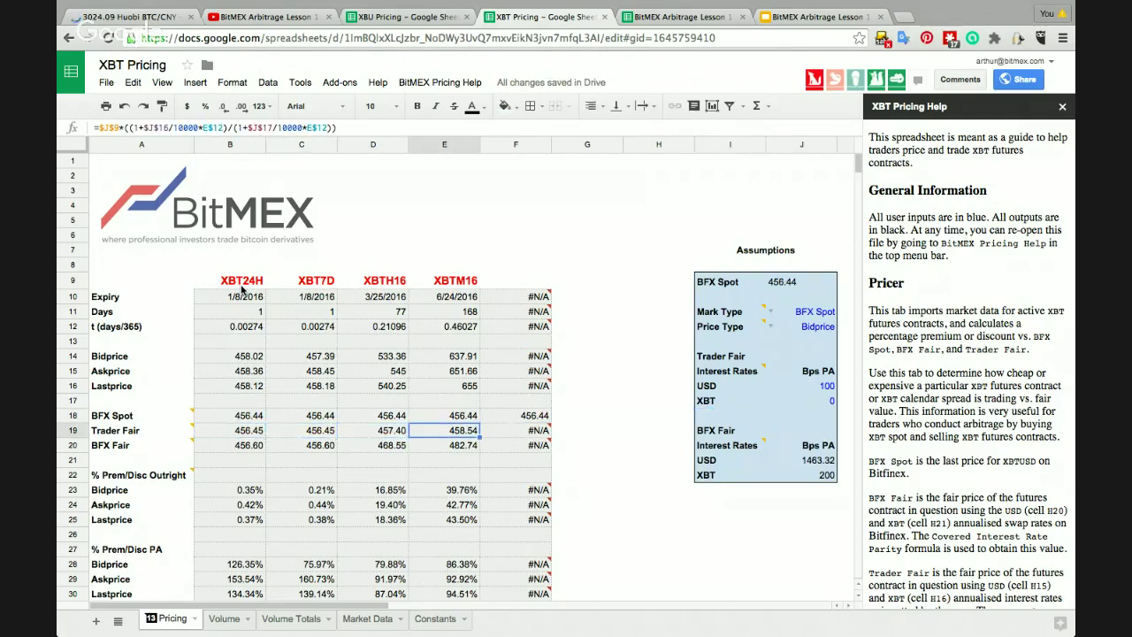
{"action": "key", "text": "Left"}
{"action": "key", "text": "Left"}
{"action": "key", "text": "Left"}
{"action": "key", "text": "Right"}
{"action": "key", "text": "Right"}
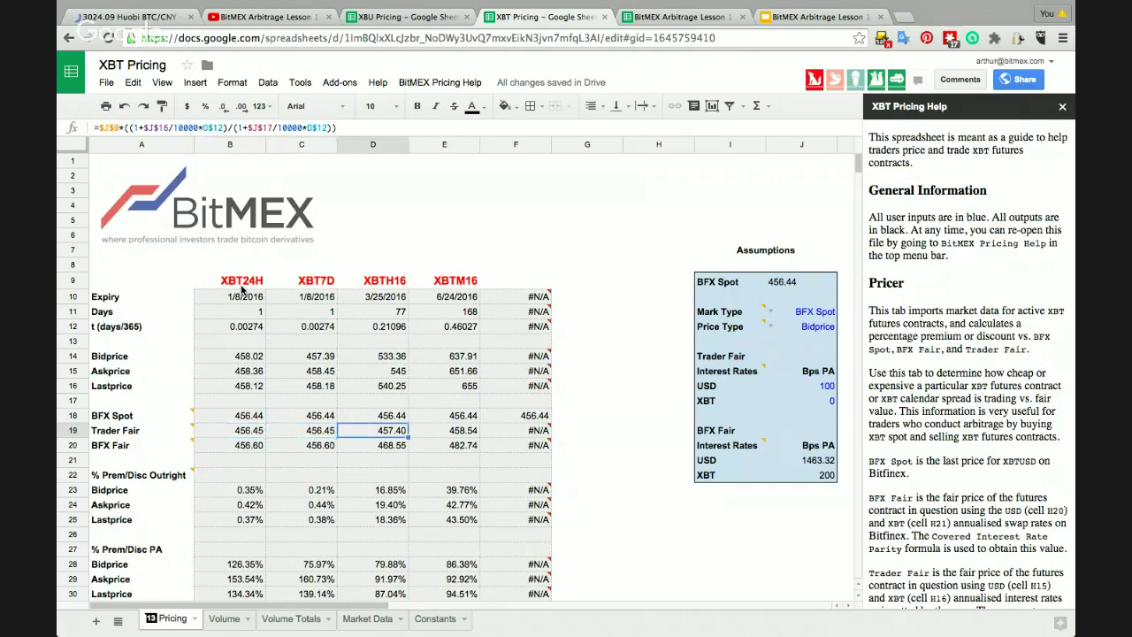
{"action": "key", "text": "Right"}
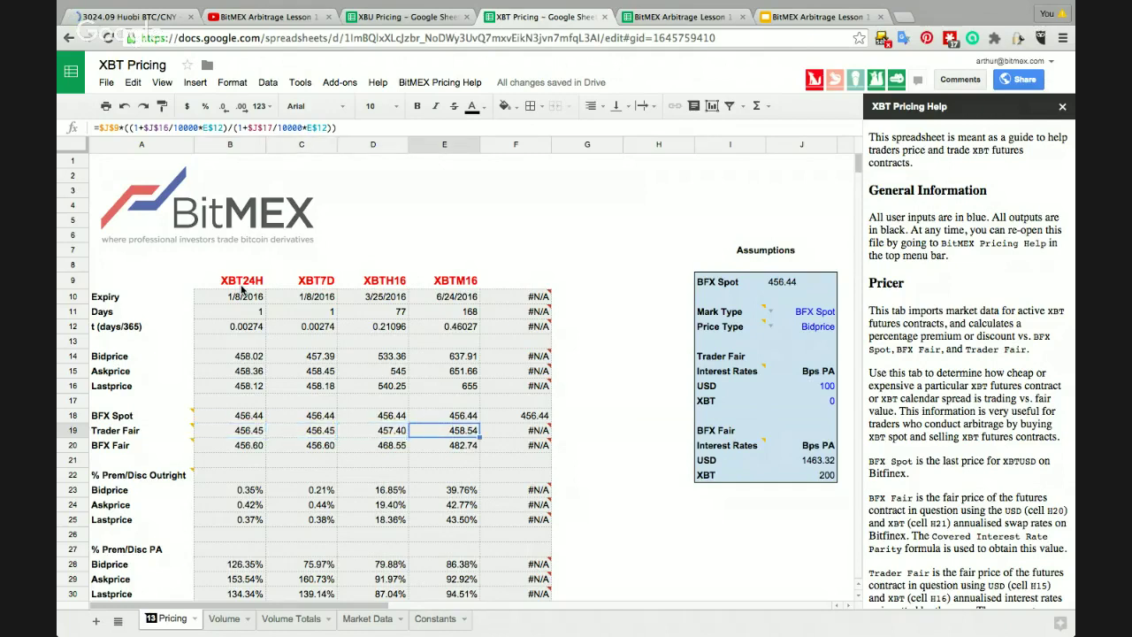
{"action": "key", "text": "Left"}
{"action": "key", "text": "Left"}
{"action": "key", "text": "Left"}
{"action": "key", "text": "Left"}
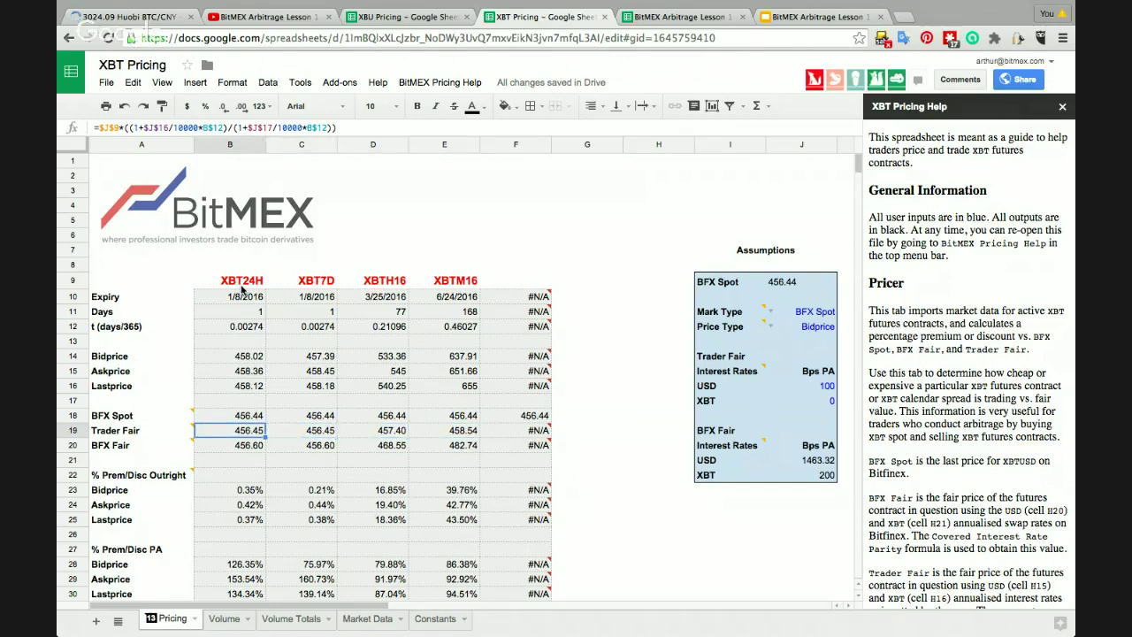
{"action": "key", "text": "Down"}
{"action": "key", "text": "Right"}
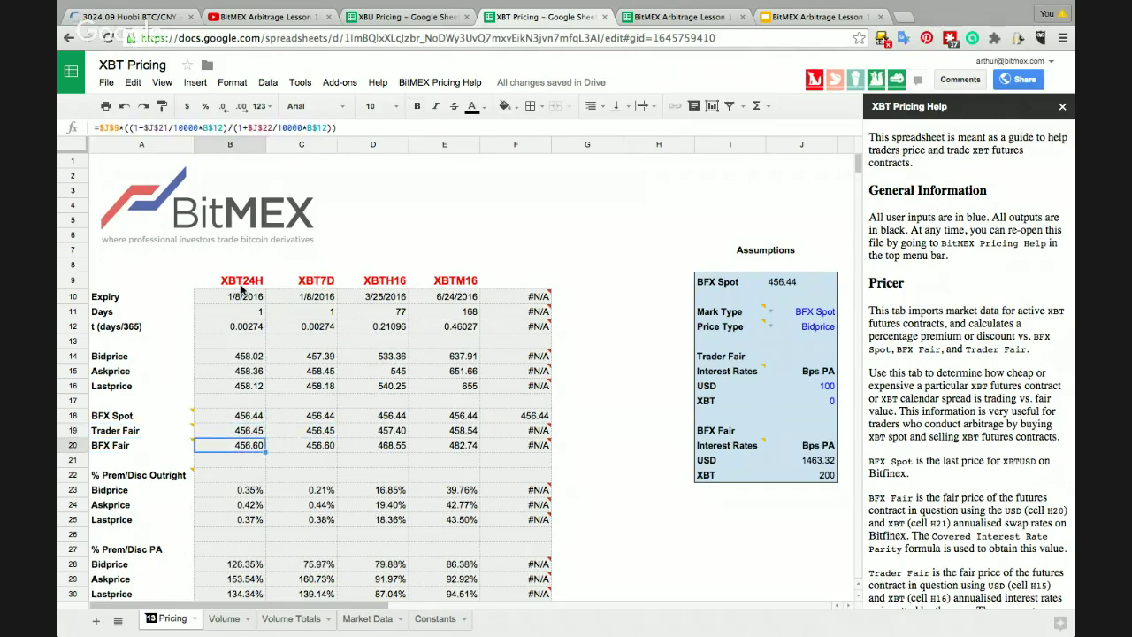
{"action": "key", "text": "Right"}
{"action": "key", "text": "Right"}
{"action": "key", "text": "Right"}
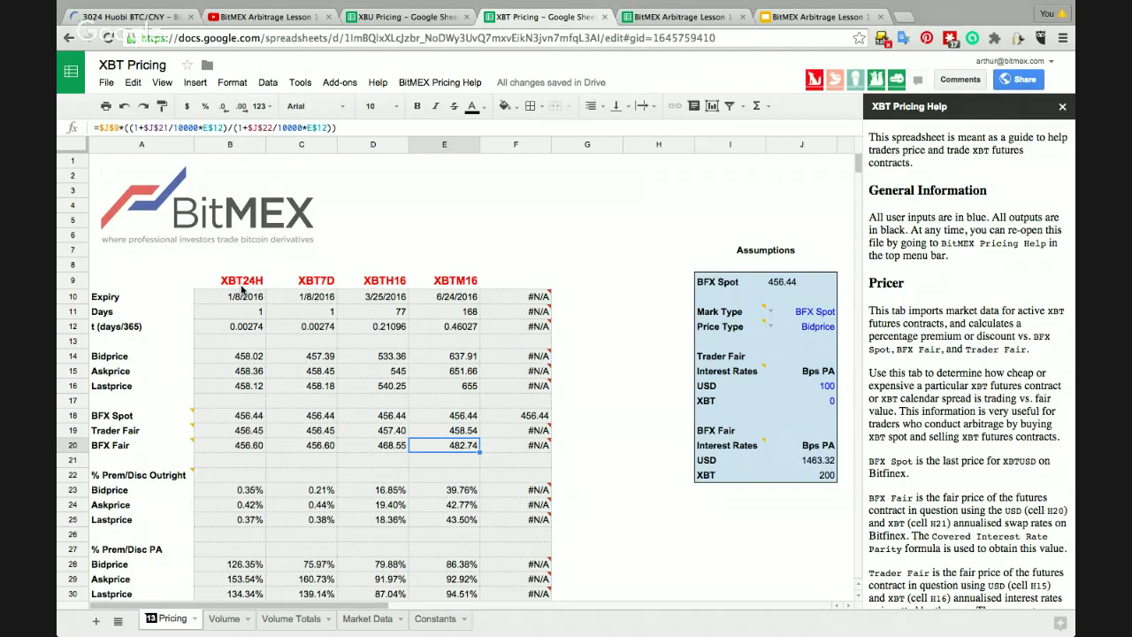
{"action": "left_click", "coordinate": [819, 462]}
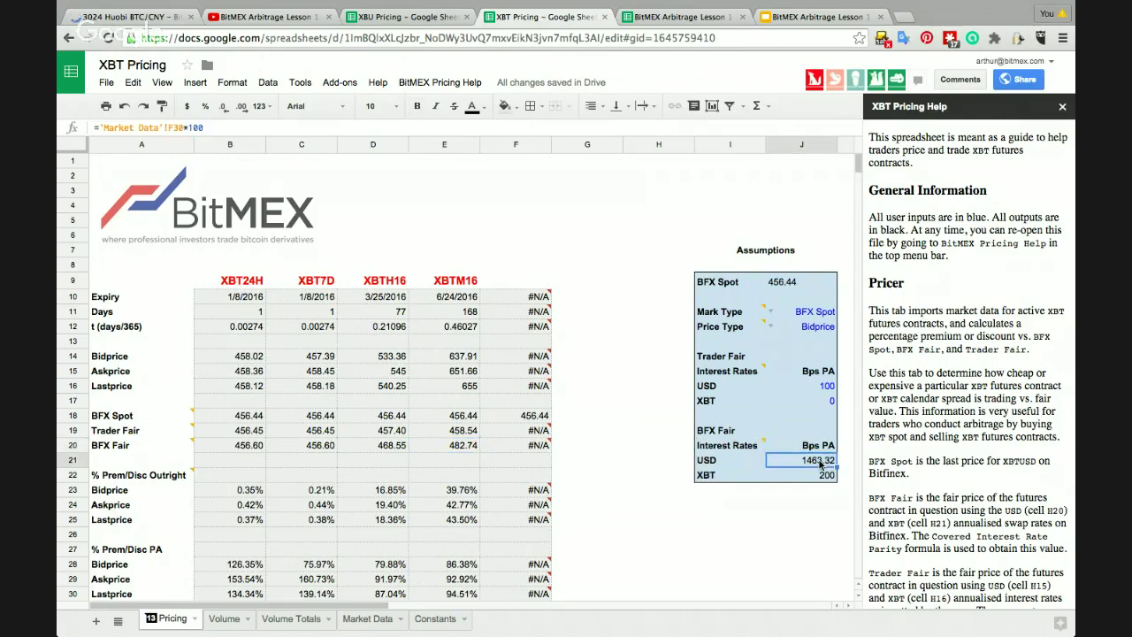
{"action": "key", "text": "Down"}
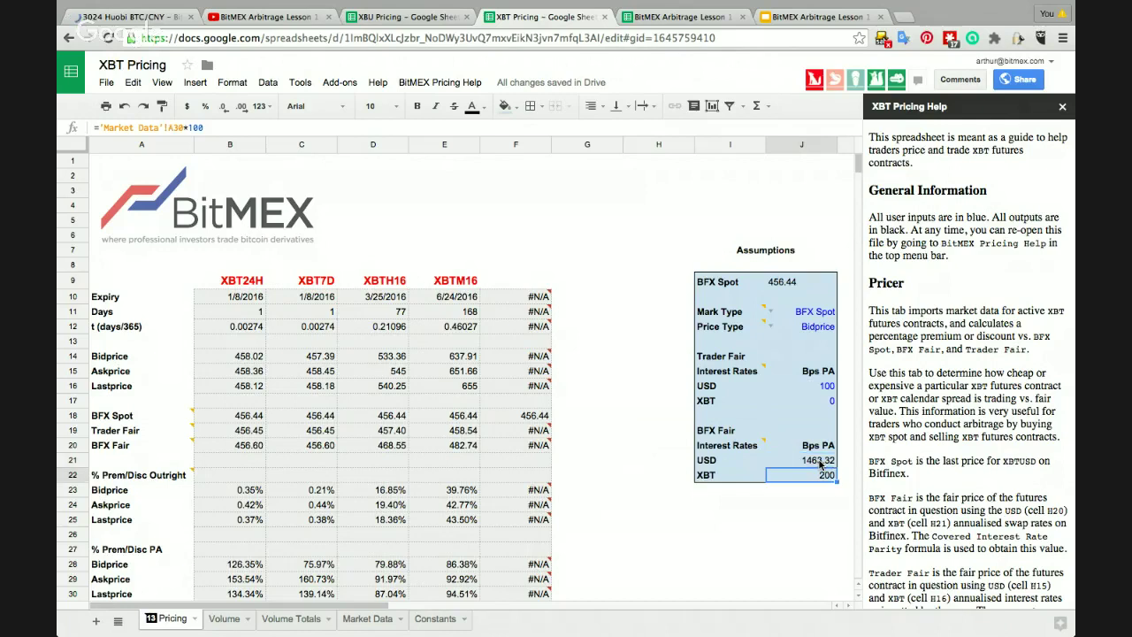
{"action": "key", "text": "Up"}
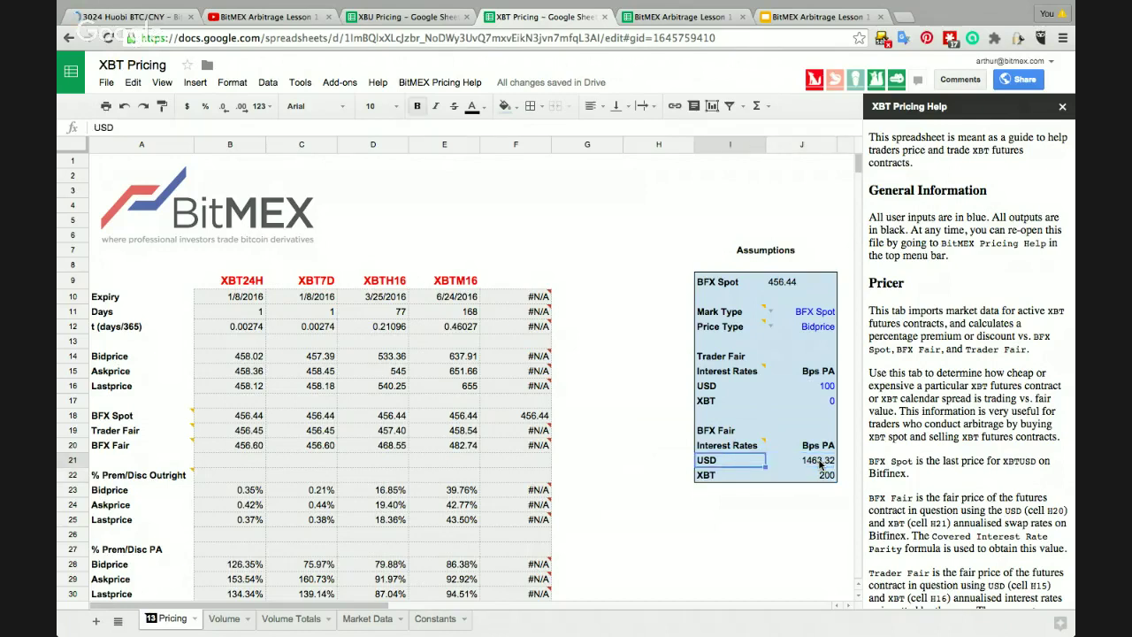
{"action": "key", "text": "Left"}
{"action": "key", "text": "Right"}
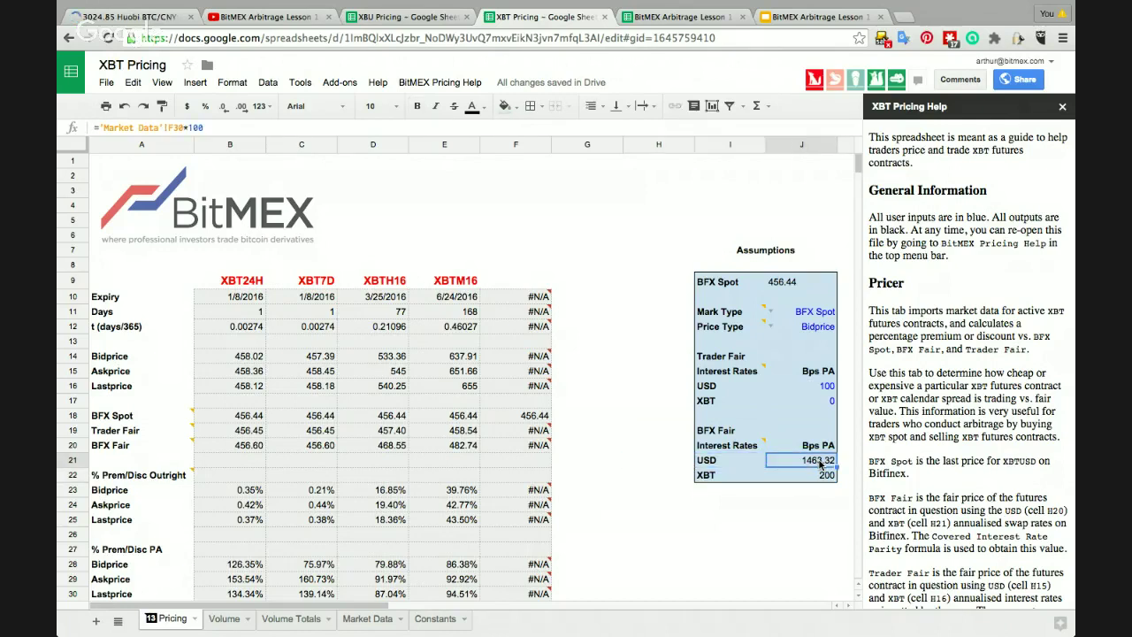
{"action": "key", "text": "Down"}
{"action": "key", "text": "Left"}
{"action": "key", "text": "Left"}
{"action": "key", "text": "Left"}
{"action": "key", "text": "Left"}
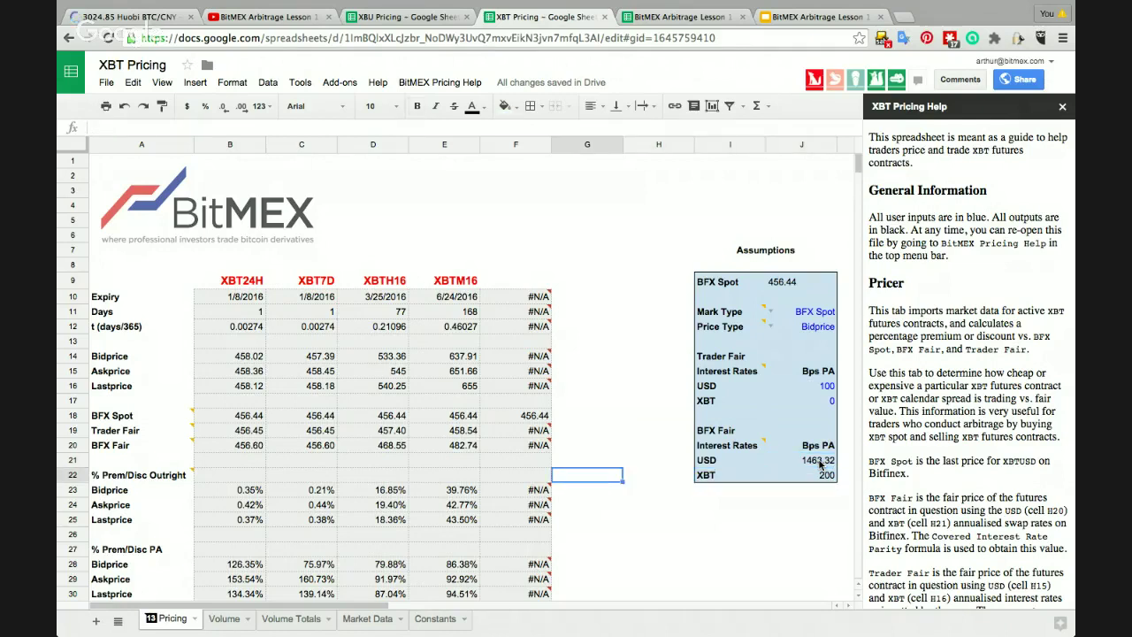
{"action": "key", "text": "Left"}
{"action": "key", "text": "Left"}
{"action": "key", "text": "Left"}
{"action": "key", "text": "Left"}
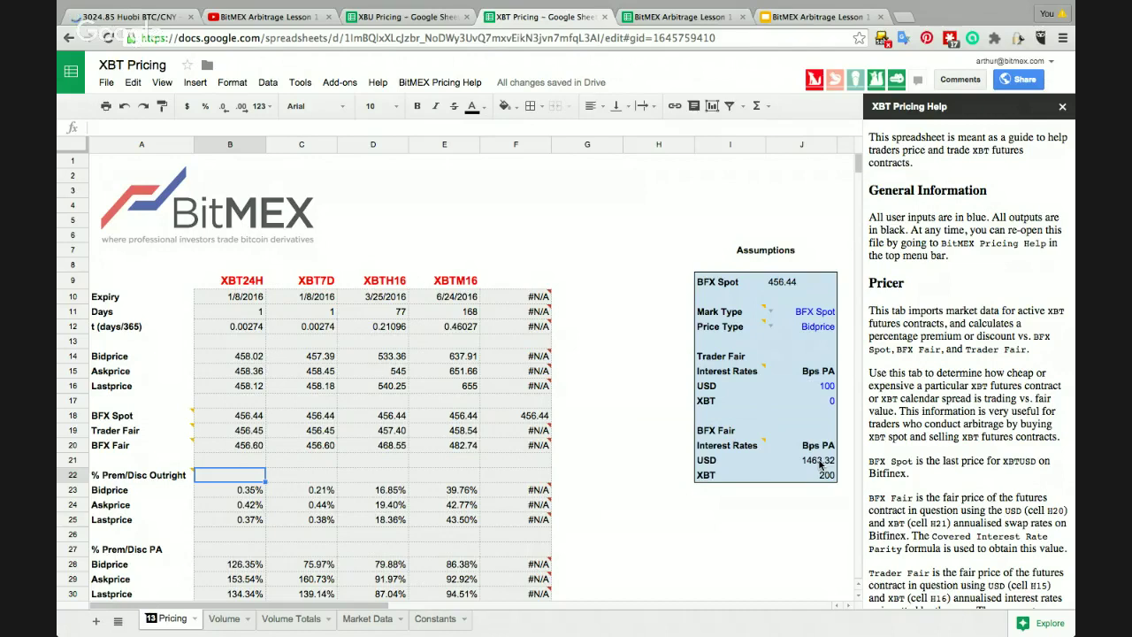
{"action": "key", "text": "Down"}
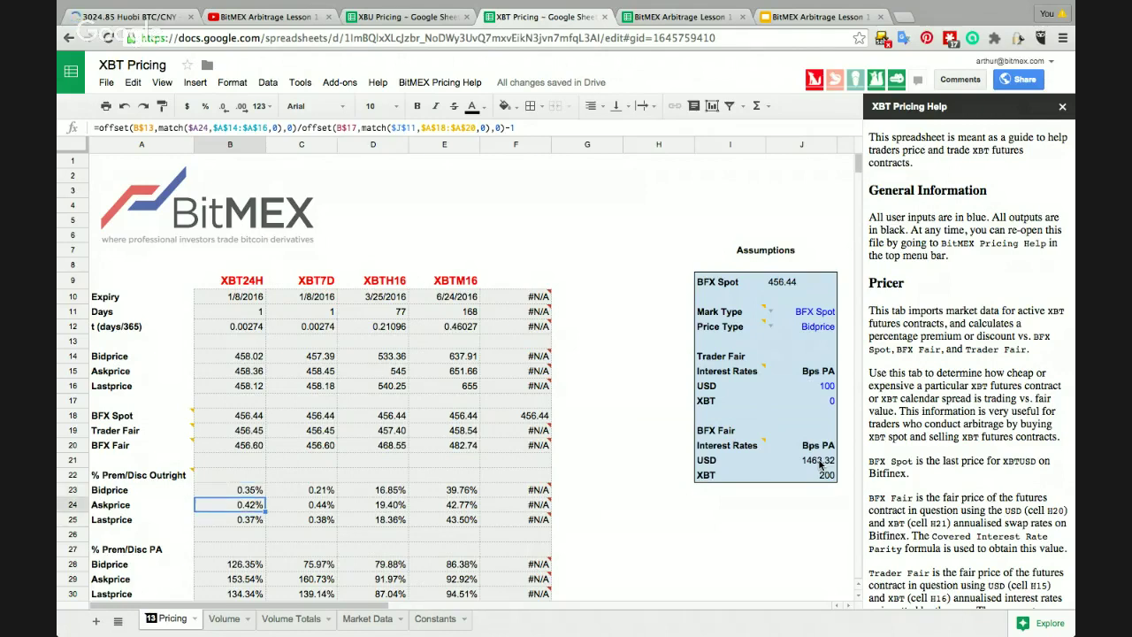
{"action": "key", "text": "Right"}
{"action": "key", "text": "Right"}
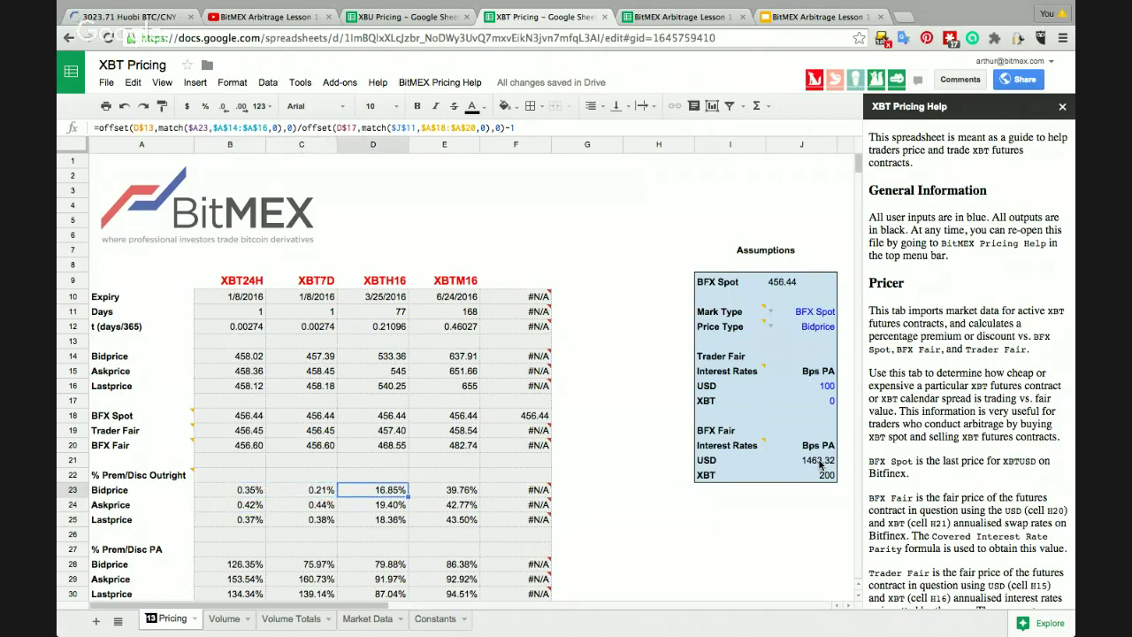
{"action": "key", "text": "Right"}
{"action": "key", "text": "Left"}
{"action": "key", "text": "Left"}
{"action": "key", "text": "Left"}
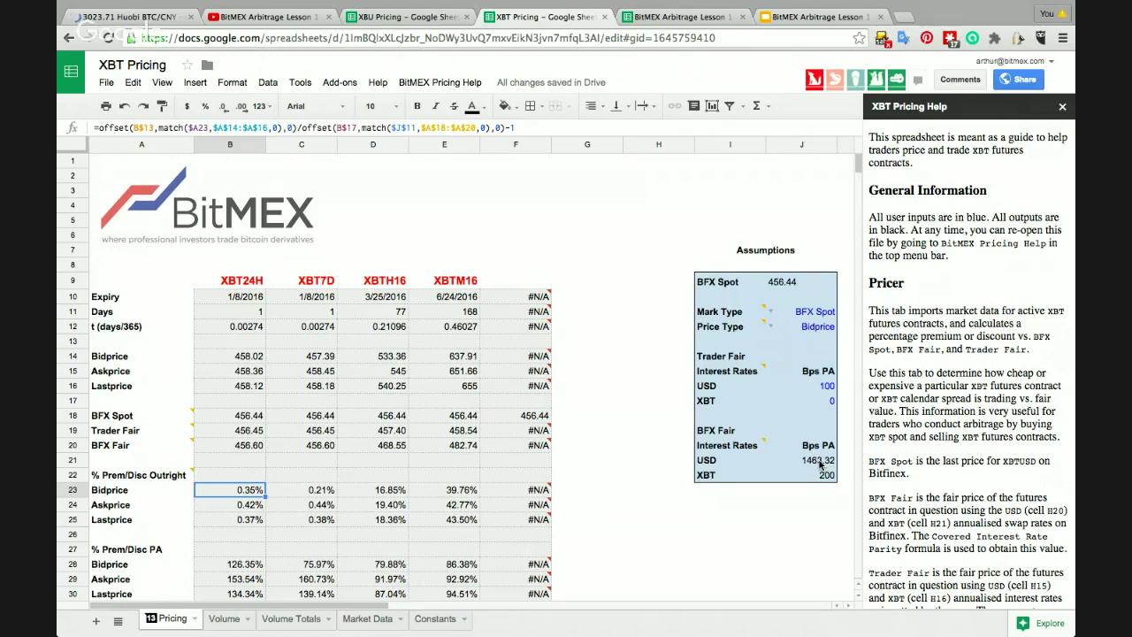
{"action": "key", "text": "Right"}
{"action": "key", "text": "Right"}
{"action": "key", "text": "Right"}
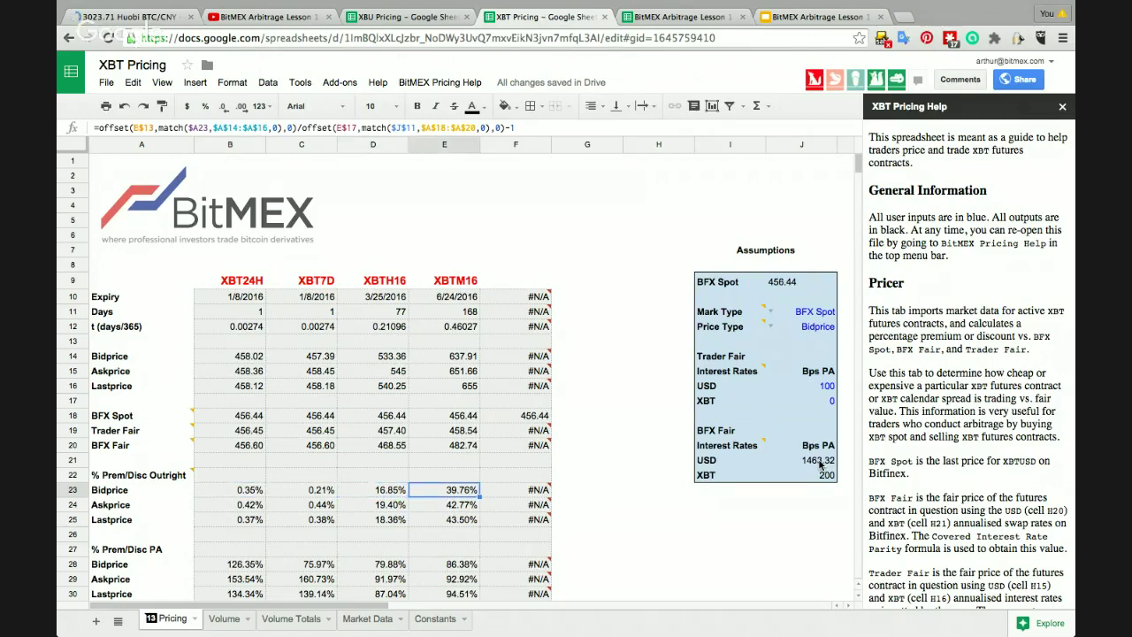
{"action": "key", "text": "Left"}
{"action": "key", "text": "Left"}
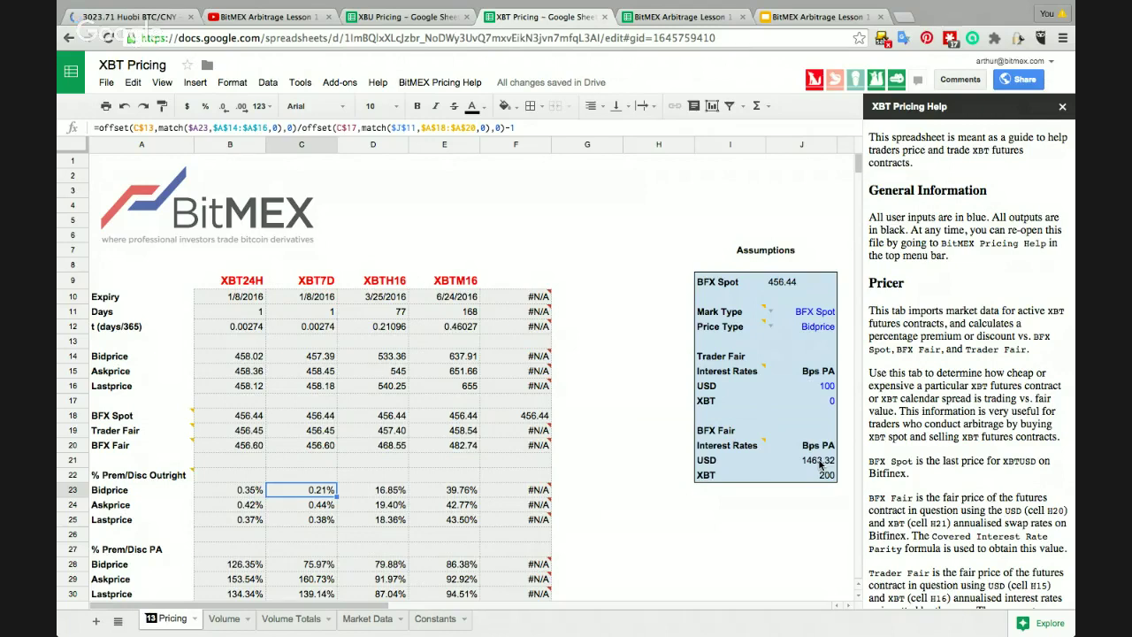
{"action": "key", "text": "Left"}
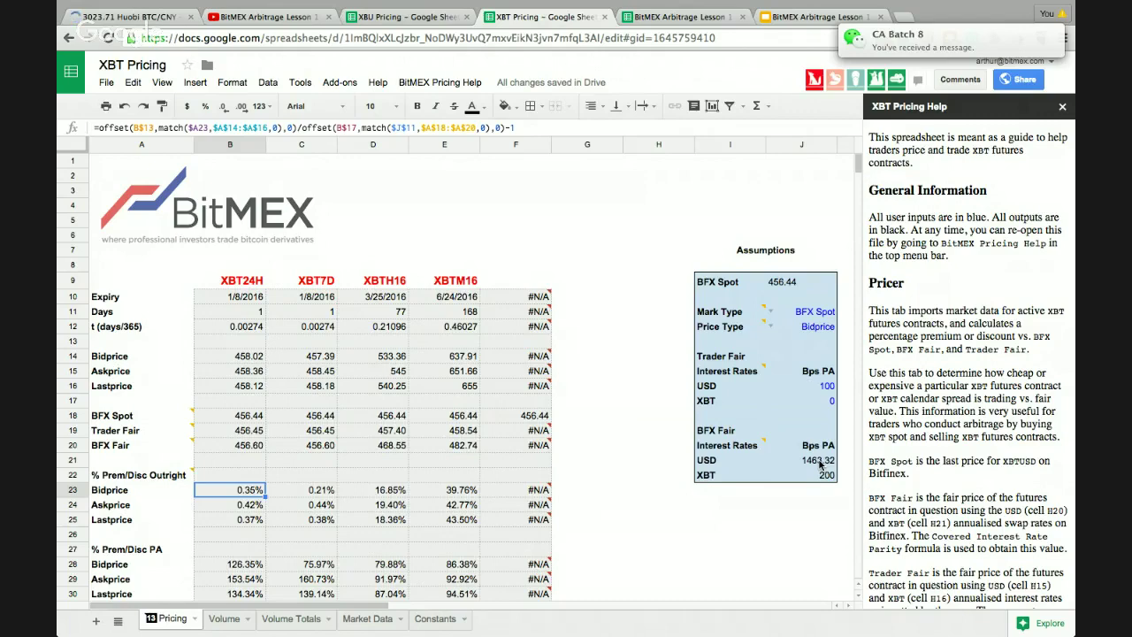
{"action": "key", "text": "Down"}
{"action": "key", "text": "Down"}
{"action": "key", "text": "Down"}
{"action": "key", "text": "Down"}
{"action": "key", "text": "Down"}
{"action": "key", "text": "Down"}
{"action": "key", "text": "Down"}
{"action": "key", "text": "Down"}
{"action": "key", "text": "Down"}
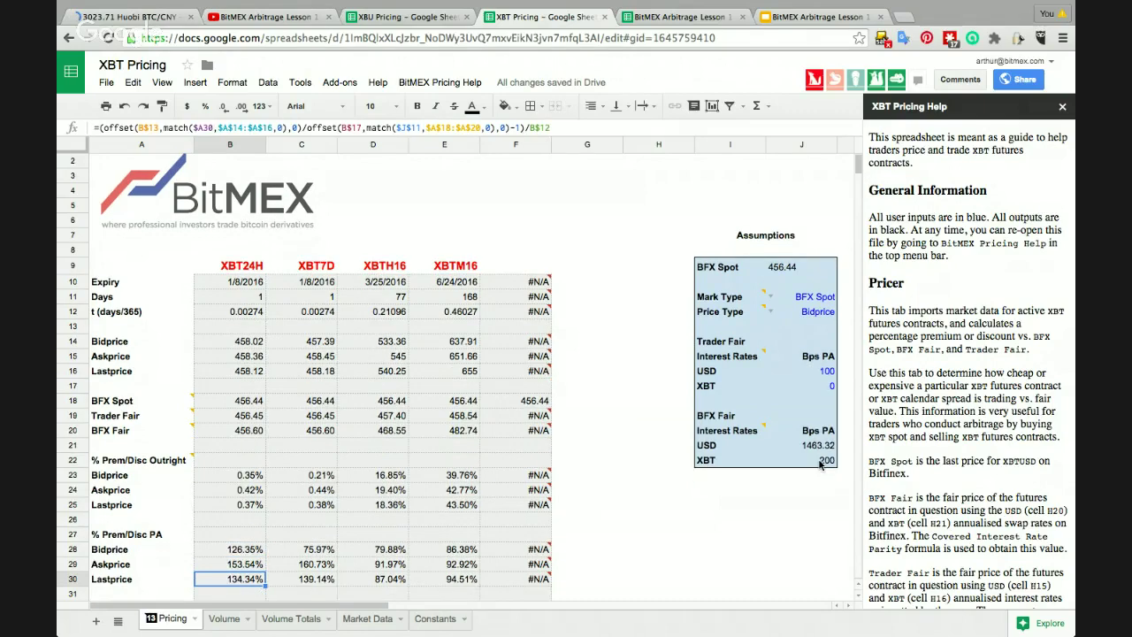
{"action": "key", "text": "Up"}
{"action": "key", "text": "Up"}
{"action": "key", "text": "Up"}
{"action": "key", "text": "Up"}
{"action": "key", "text": "Up"}
{"action": "key", "text": "Up"}
{"action": "key", "text": "Up"}
{"action": "key", "text": "Up"}
{"action": "key", "text": "Up"}
{"action": "key", "text": "Up"}
{"action": "key", "text": "Up"}
{"action": "key", "text": "Up"}
{"action": "key", "text": "Up"}
{"action": "key", "text": "Up"}
{"action": "key", "text": "Up"}
{"action": "key", "text": "Up"}
{"action": "key", "text": "Up"}
{"action": "key", "text": "Up"}
{"action": "key", "text": "Up"}
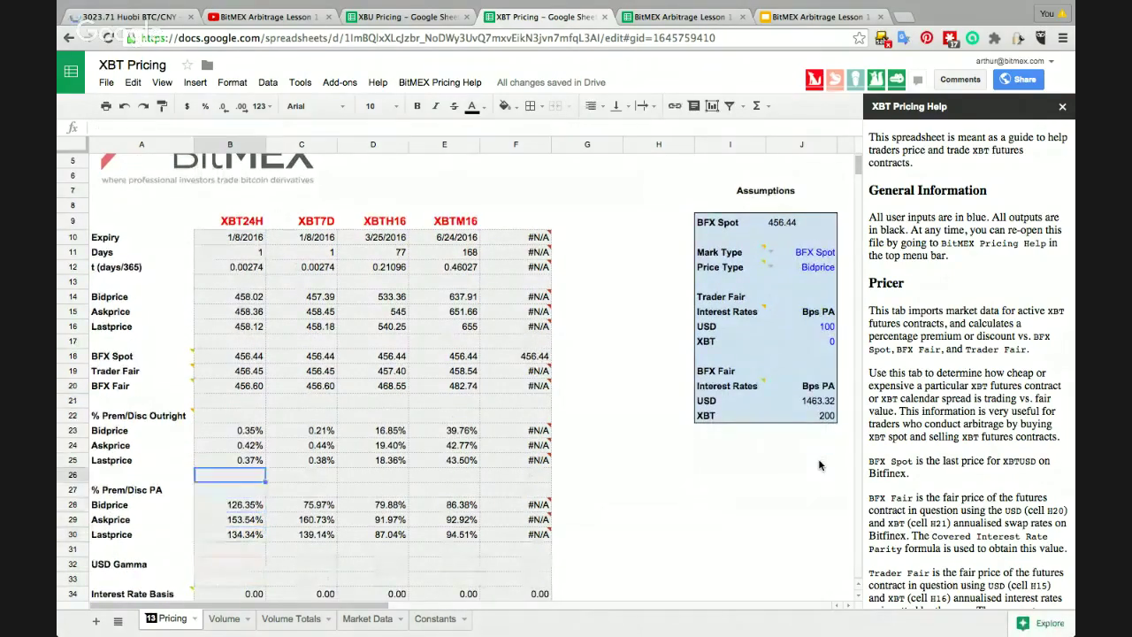
{"action": "key", "text": "Up"}
{"action": "key", "text": "Down"}
{"action": "key", "text": "Down"}
{"action": "key", "text": "Down"}
{"action": "key", "text": "Down"}
{"action": "key", "text": "Down"}
{"action": "key", "text": "Down"}
{"action": "key", "text": "Down"}
{"action": "key", "text": "Down"}
{"action": "key", "text": "Down"}
{"action": "key", "text": "Down"}
{"action": "key", "text": "Down"}
{"action": "key", "text": "Down"}
{"action": "key", "text": "Down"}
{"action": "key", "text": "Down"}
{"action": "key", "text": "Down"}
{"action": "key", "text": "Down"}
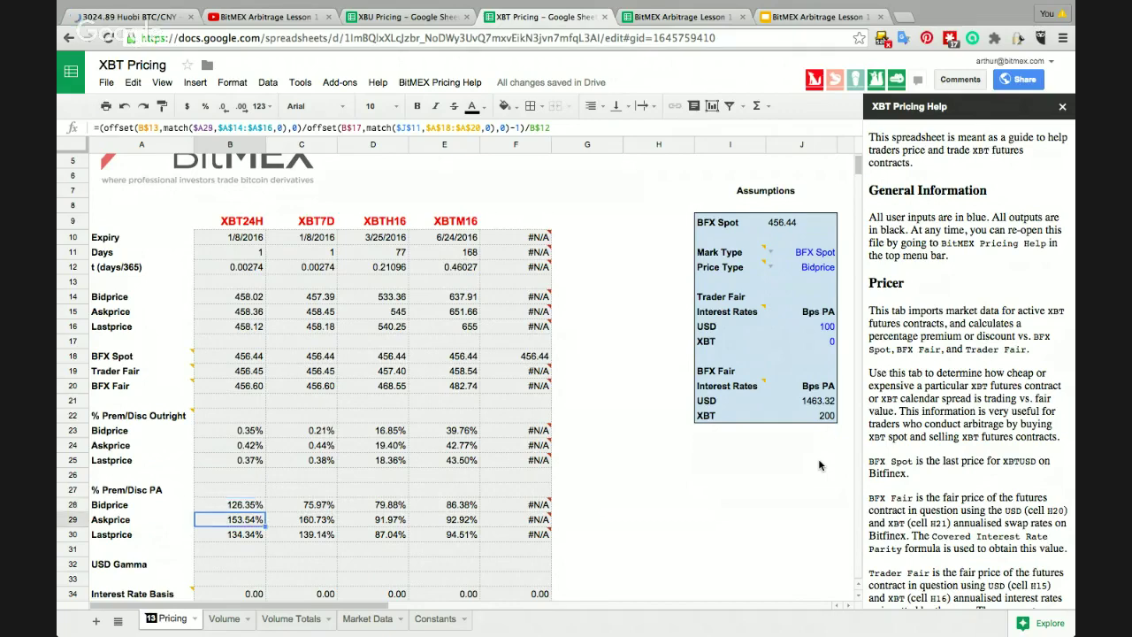
{"action": "key", "text": "Right"}
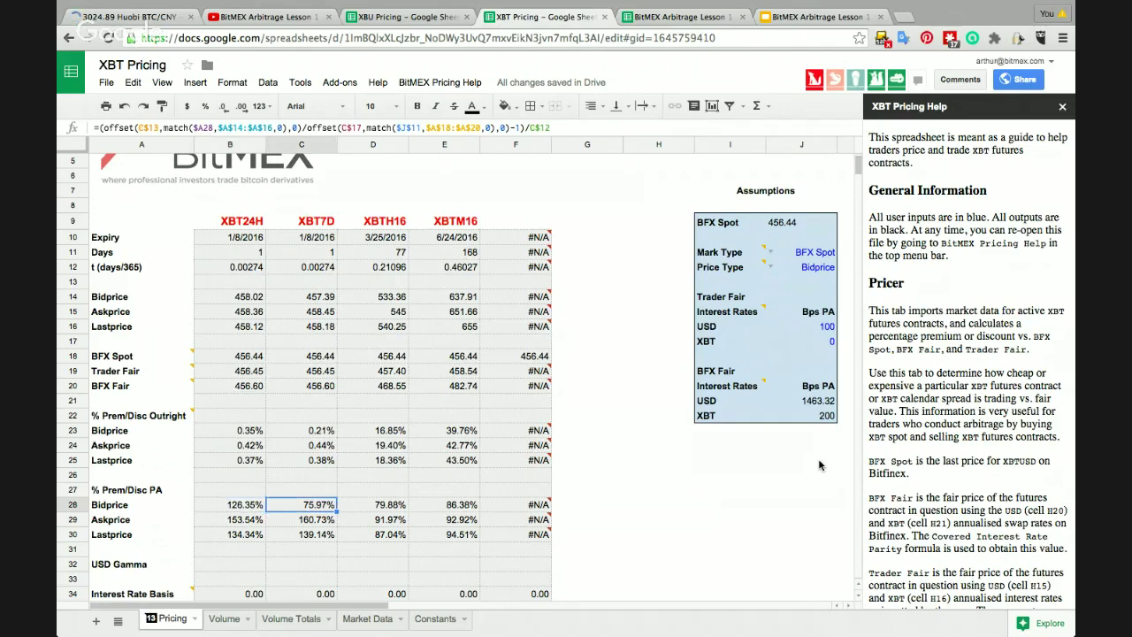
{"action": "key", "text": "Right"}
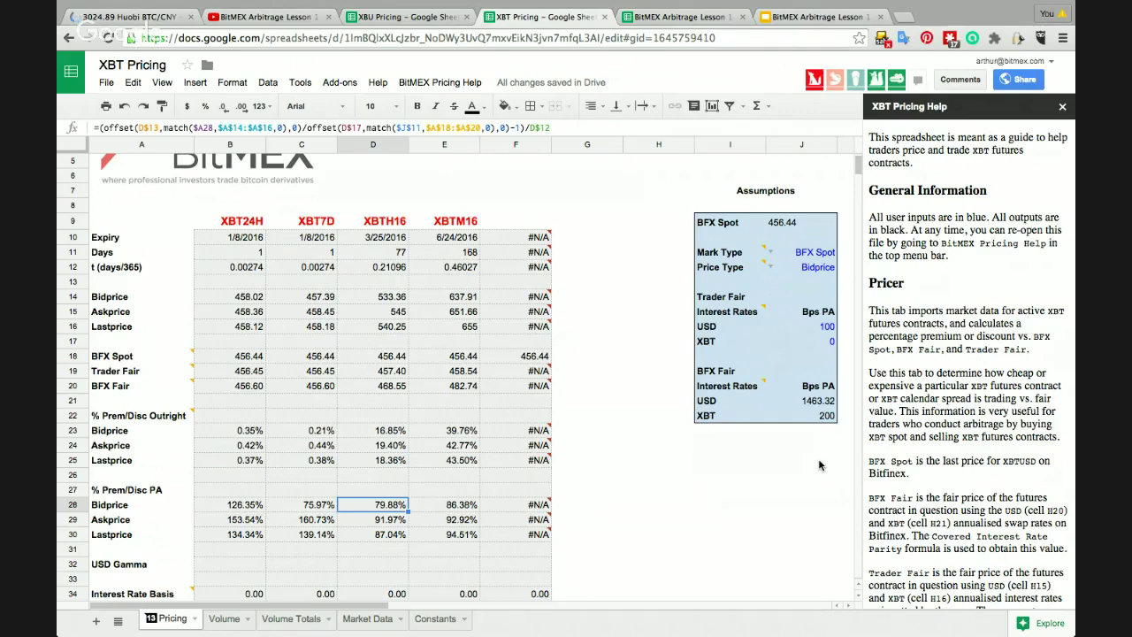
{"action": "key", "text": "Right"}
{"action": "key", "text": "Left"}
{"action": "key", "text": "Left"}
{"action": "key", "text": "Left"}
{"action": "key", "text": "Down"}
{"action": "key", "text": "Down"}
{"action": "key", "text": "Down"}
{"action": "key", "text": "Down"}
{"action": "key", "text": "Down"}
{"action": "key", "text": "Down"}
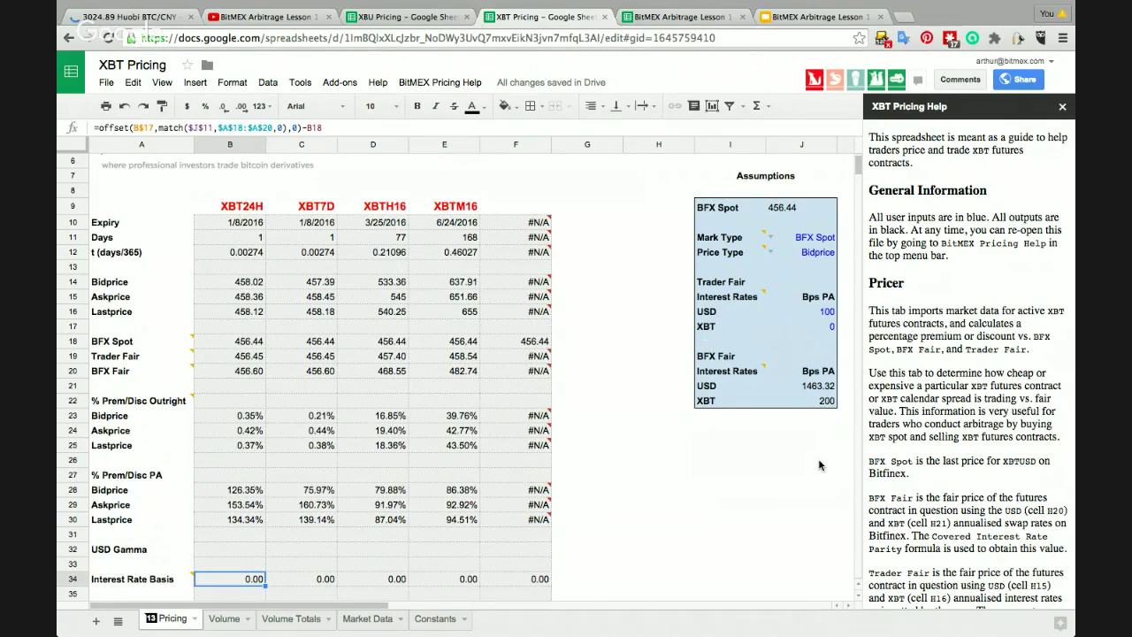
{"action": "key", "text": "Down"}
{"action": "key", "text": "Down"}
{"action": "key", "text": "Down"}
{"action": "key", "text": "Down"}
{"action": "key", "text": "Down"}
{"action": "key", "text": "Down"}
{"action": "key", "text": "Down"}
{"action": "key", "text": "Down"}
{"action": "key", "text": "Down"}
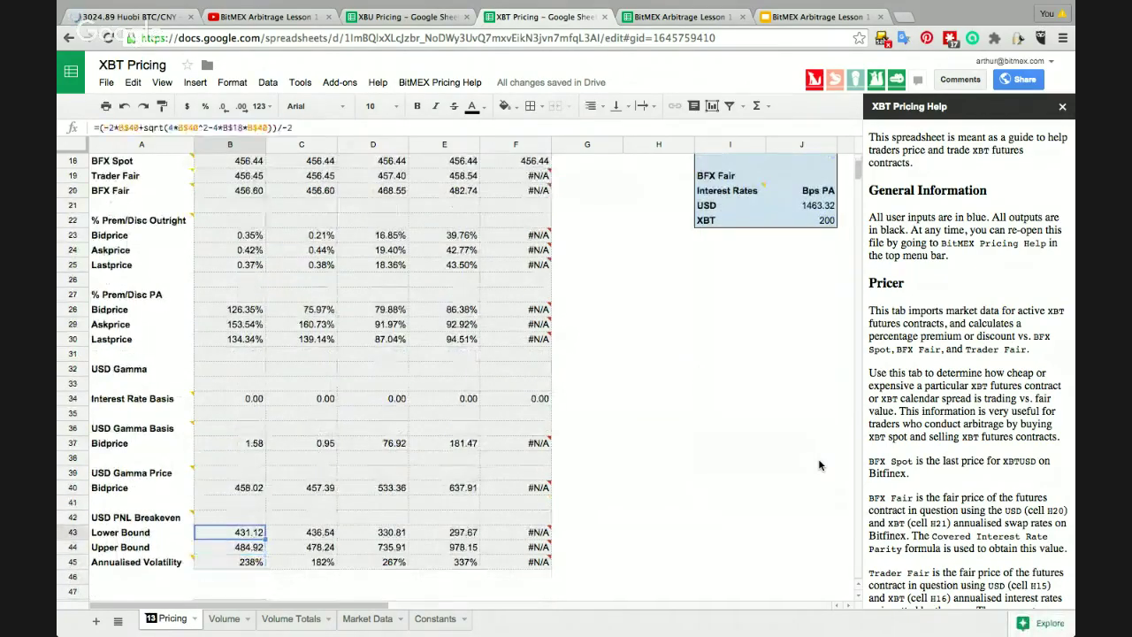
{"action": "key", "text": "Up"}
{"action": "key", "text": "Up"}
{"action": "key", "text": "Up"}
{"action": "key", "text": "Up"}
{"action": "key", "text": "Up"}
{"action": "key", "text": "Up"}
{"action": "key", "text": "Up"}
{"action": "key", "text": "Up"}
{"action": "key", "text": "Up"}
{"action": "key", "text": "Up"}
{"action": "key", "text": "Up"}
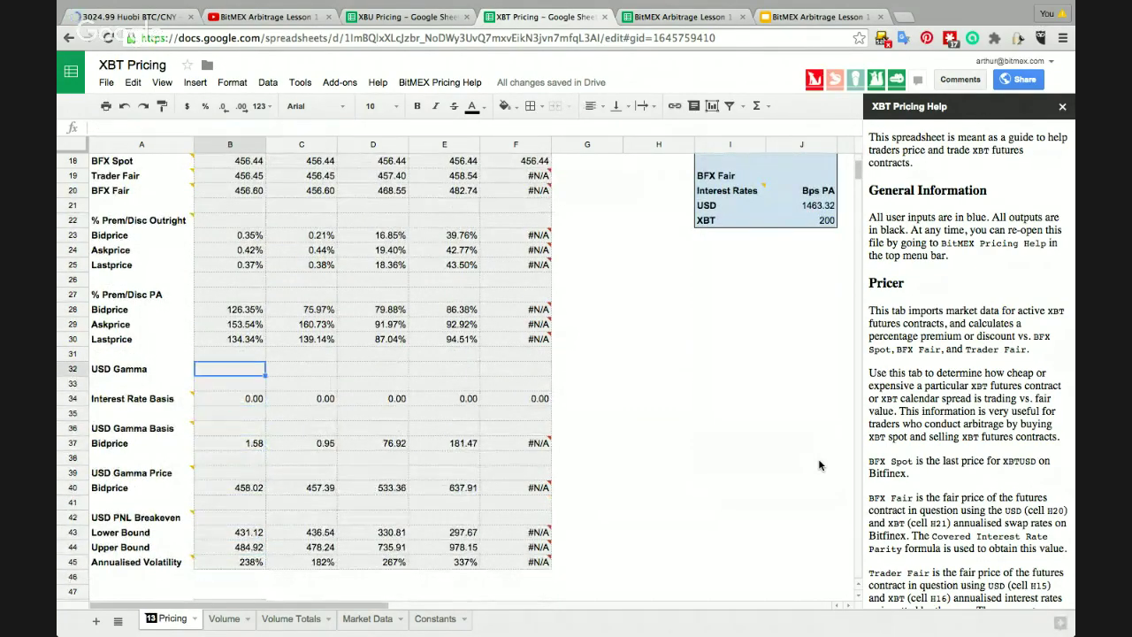
{"action": "key", "text": "Down"}
{"action": "key", "text": "Down"}
{"action": "key", "text": "Down"}
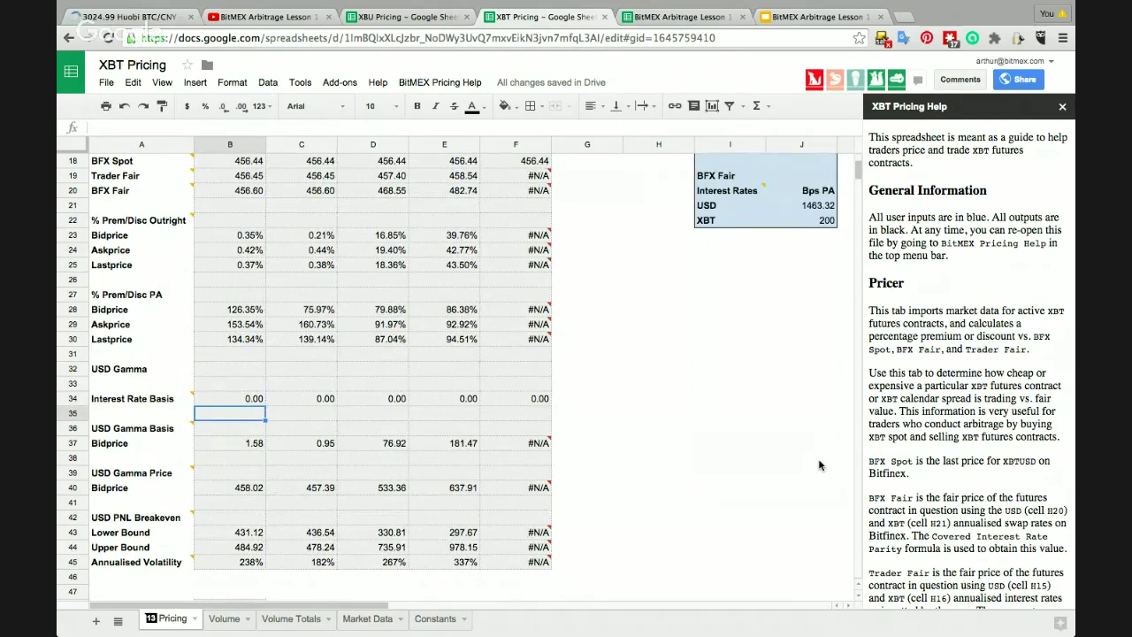
{"action": "key", "text": "Down"}
{"action": "key", "text": "Down"}
{"action": "key", "text": "Down"}
{"action": "key", "text": "Down"}
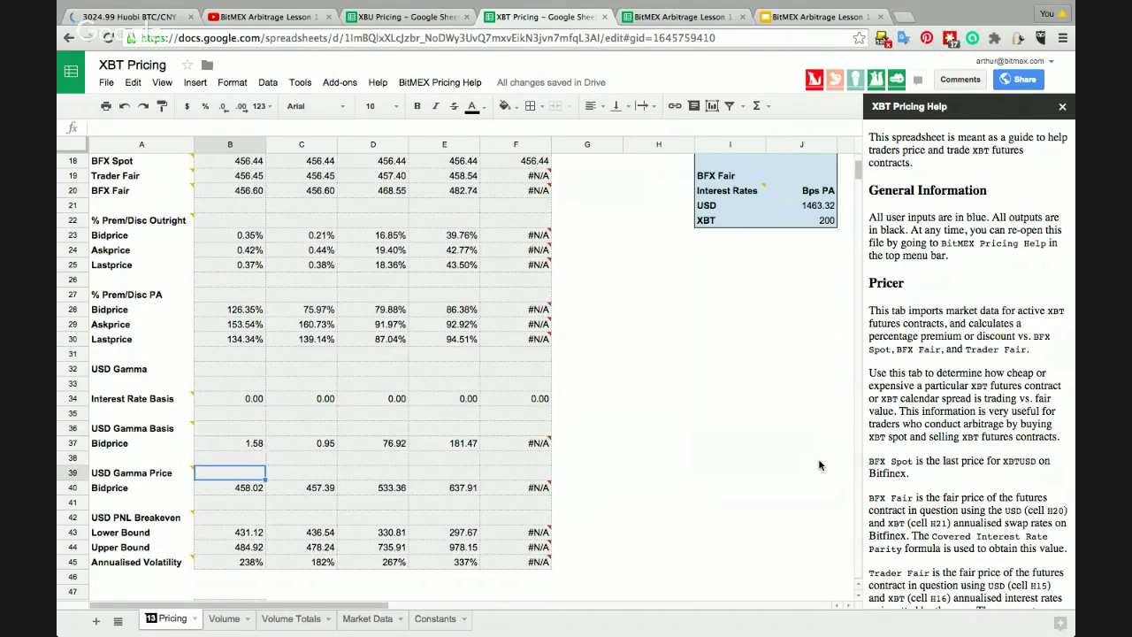
{"action": "key", "text": "Down"}
{"action": "key", "text": "Down"}
{"action": "key", "text": "Down"}
{"action": "key", "text": "Down"}
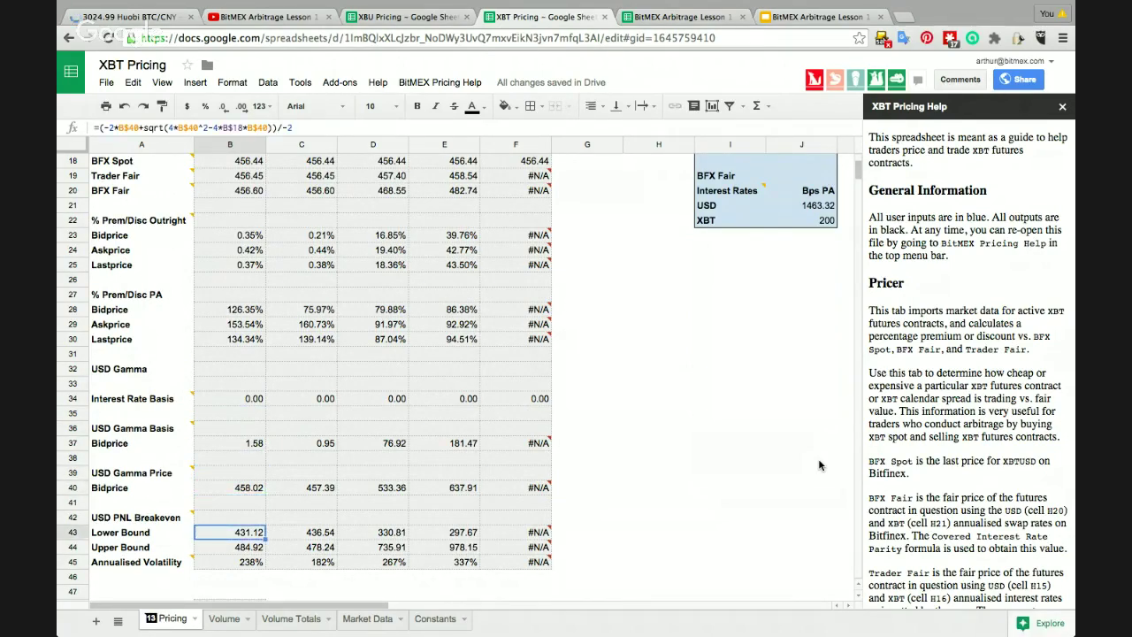
{"action": "key", "text": "Up"}
{"action": "key", "text": "Up"}
{"action": "key", "text": "Up"}
{"action": "key", "text": "Down"}
{"action": "key", "text": "Down"}
{"action": "key", "text": "Down"}
{"action": "key", "text": "Down"}
{"action": "key", "text": "Up"}
{"action": "key", "text": "Down"}
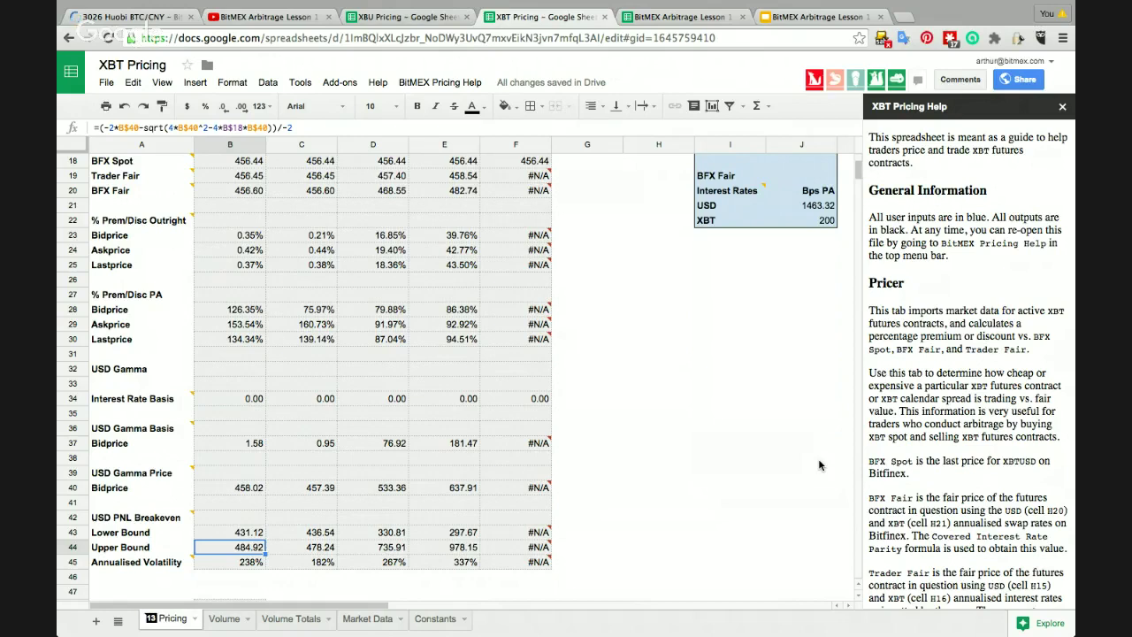
{"action": "key", "text": "Up"}
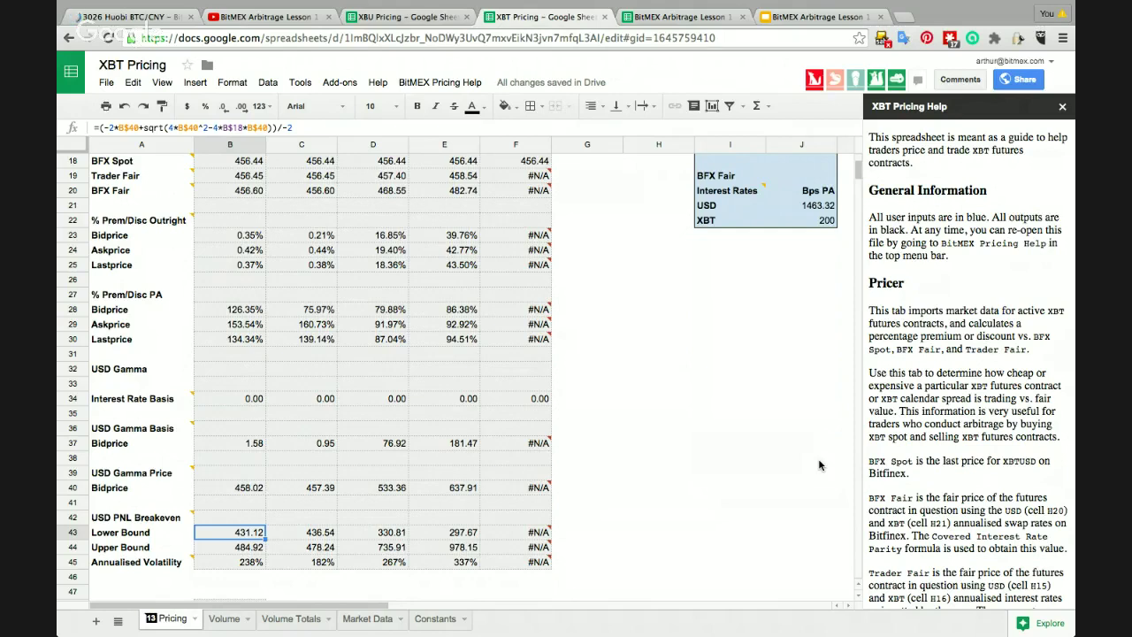
{"action": "key", "text": "Down"}
{"action": "key", "text": "Down"}
{"action": "key", "text": "Down"}
{"action": "key", "text": "Down"}
{"action": "key", "text": "Down"}
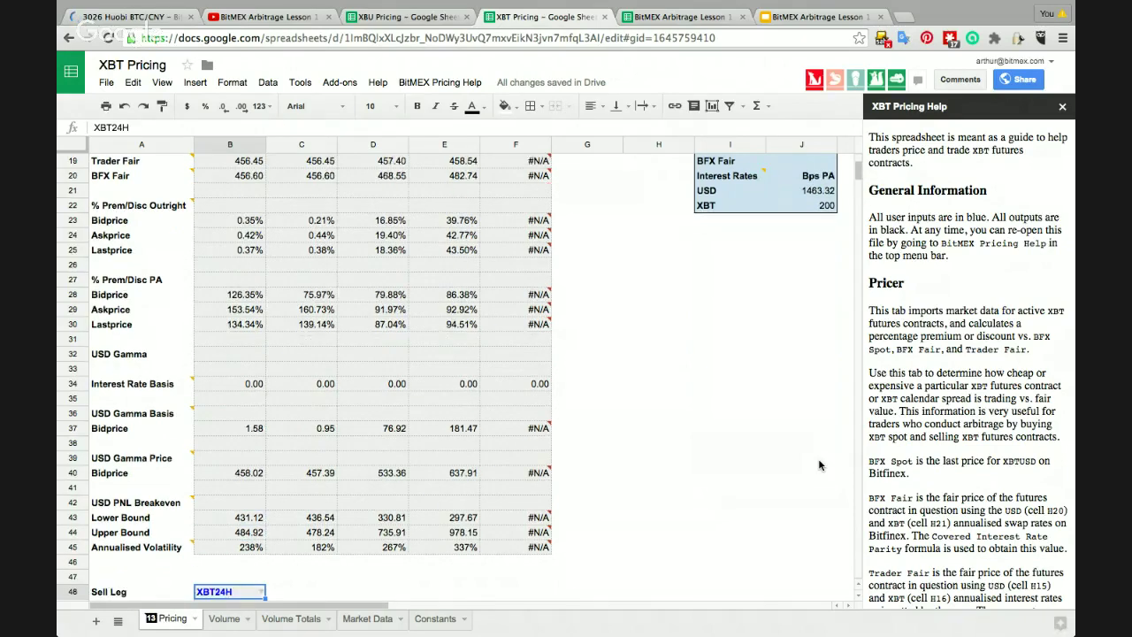
{"action": "key", "text": "Up"}
{"action": "key", "text": "Up"}
{"action": "key", "text": "Up"}
{"action": "key", "text": "Right"}
{"action": "key", "text": "Right"}
{"action": "key", "text": "Right"}
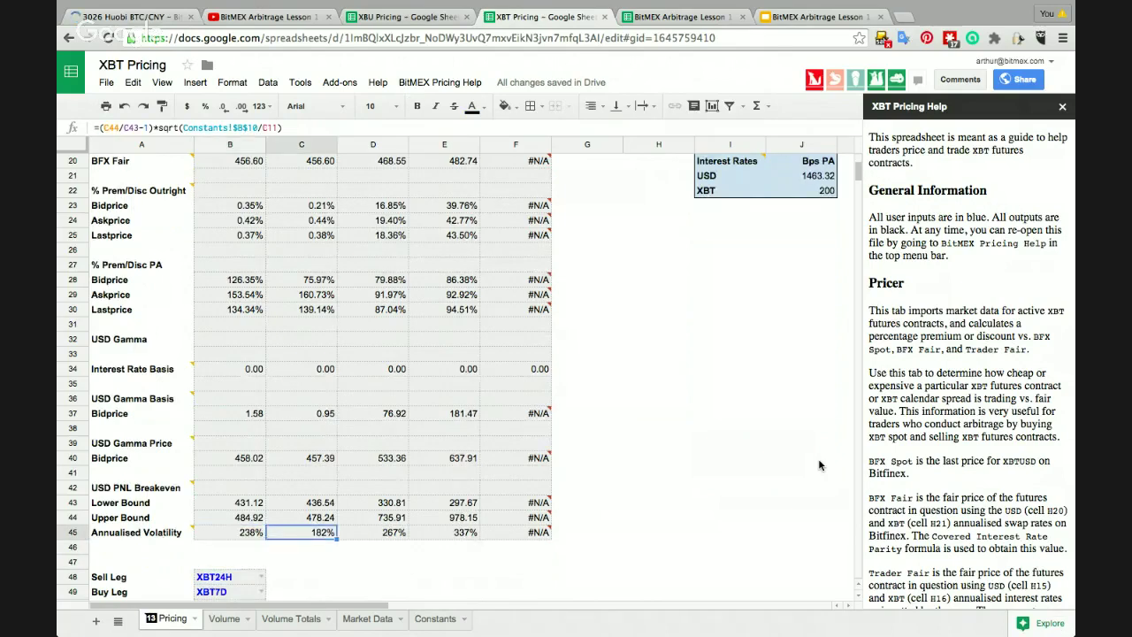
{"action": "key", "text": "Left"}
{"action": "key", "text": "Left"}
{"action": "key", "text": "Left"}
{"action": "key", "text": "Right"}
{"action": "key", "text": "Right"}
{"action": "key", "text": "Right"}
{"action": "key", "text": "Left"}
{"action": "key", "text": "Left"}
{"action": "key", "text": "Left"}
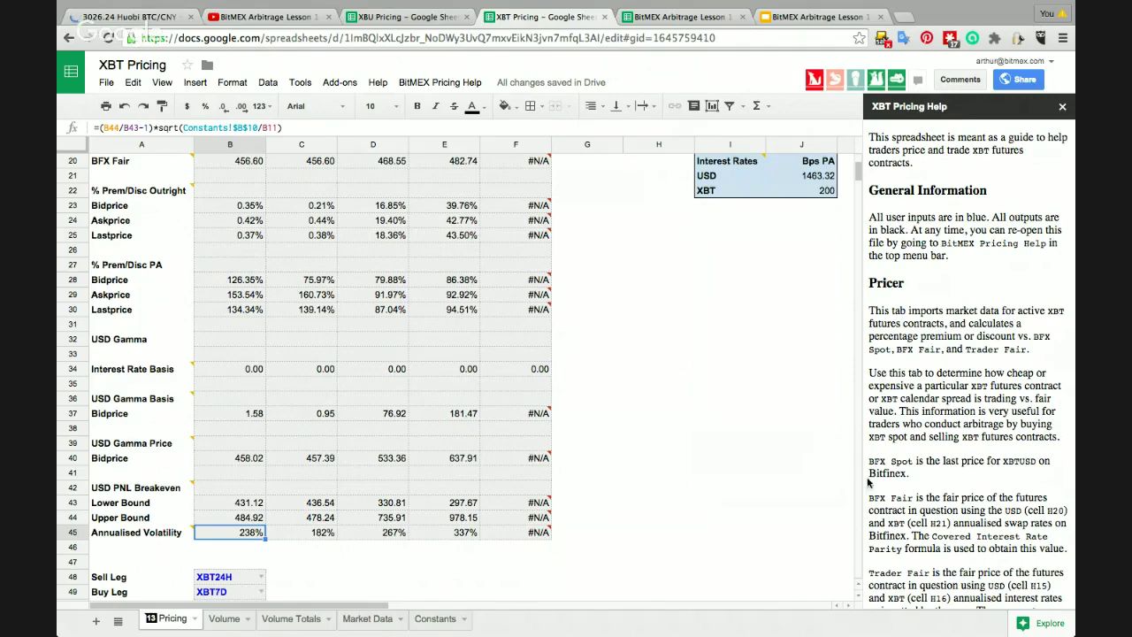
{"action": "scroll", "coordinate": [368, 424], "scroll_direction": "up", "scroll_amount": 2}
{"action": "scroll", "coordinate": [368, 421], "scroll_direction": "up", "scroll_amount": 8}
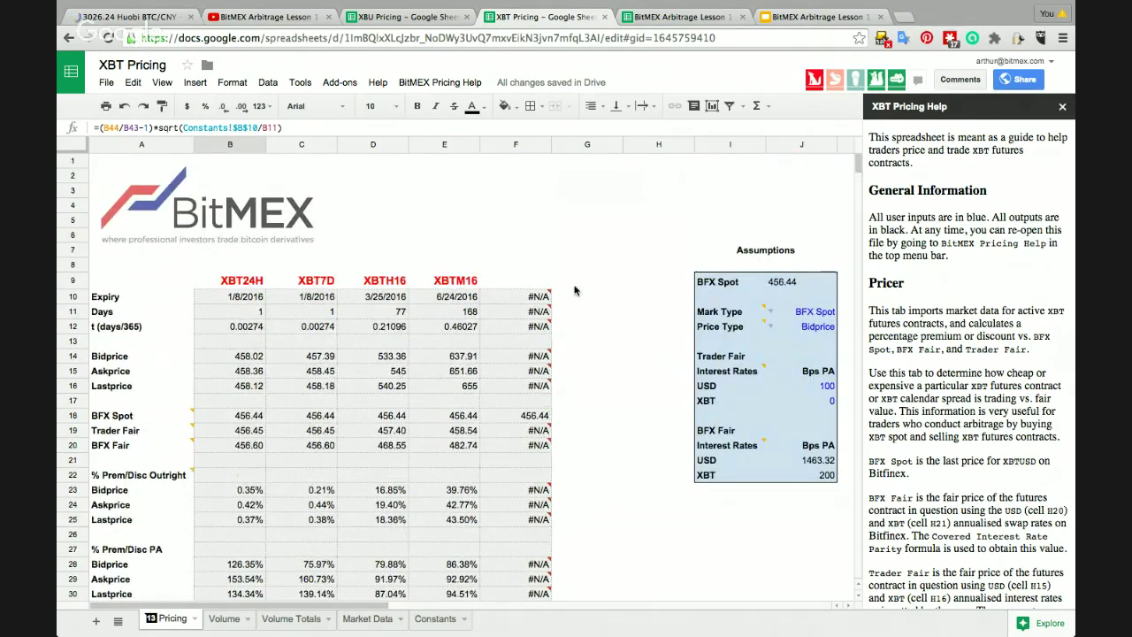
Step: Switch to the XBU Pricing spreadsheet and set the XBU7D Days in B11 to 1
{"action": "left_click", "coordinate": [413, 18]}
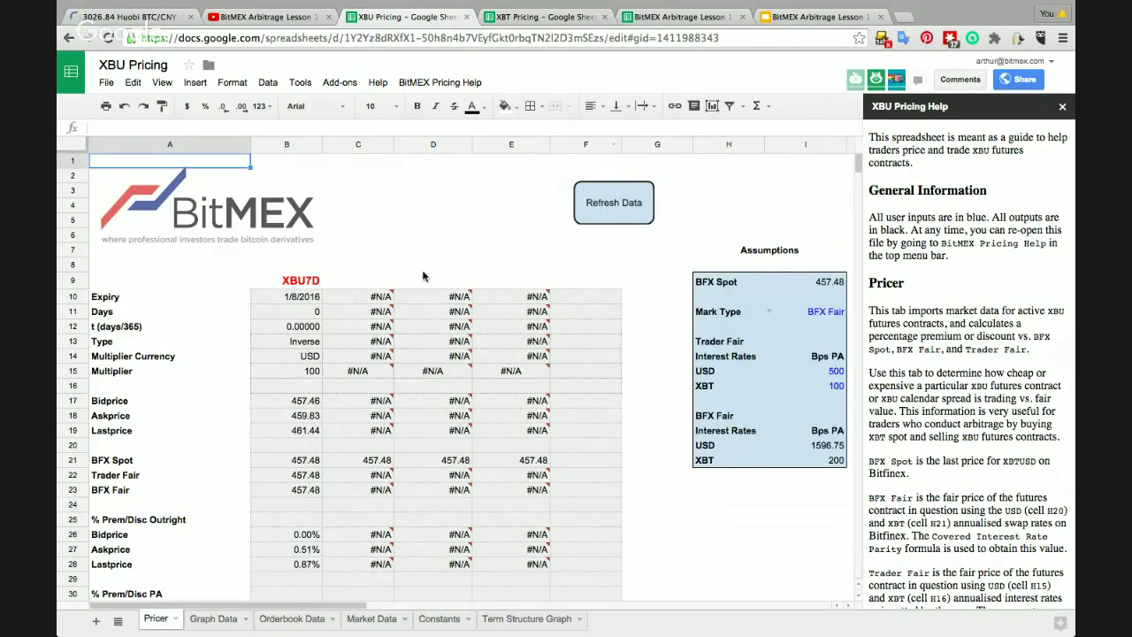
{"action": "left_click", "coordinate": [195, 286]}
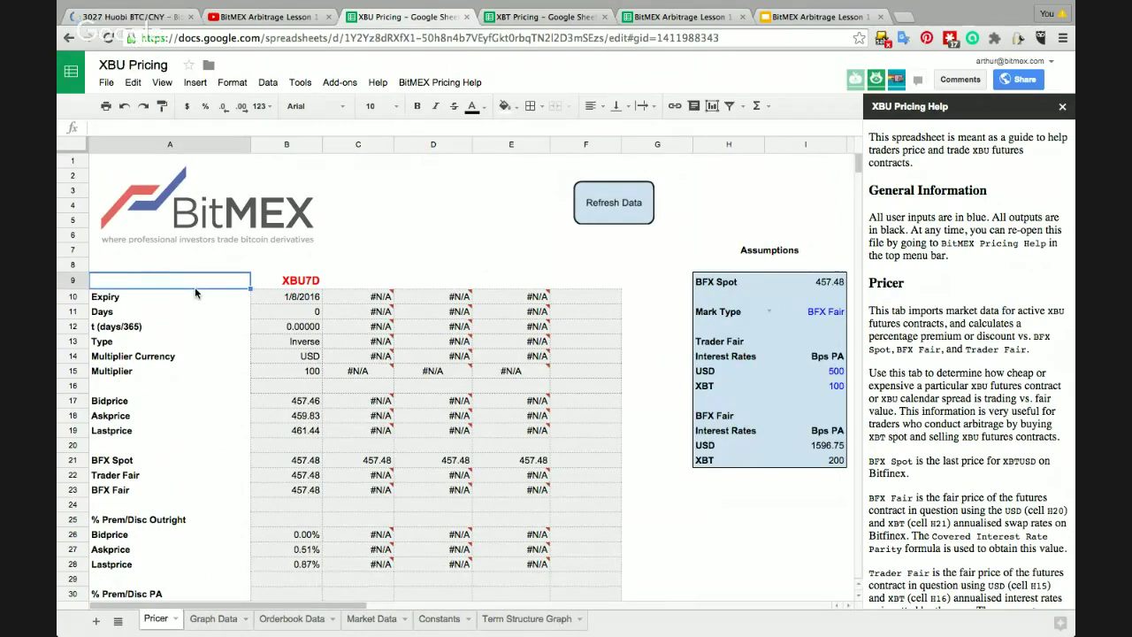
{"action": "key", "text": "Right"}
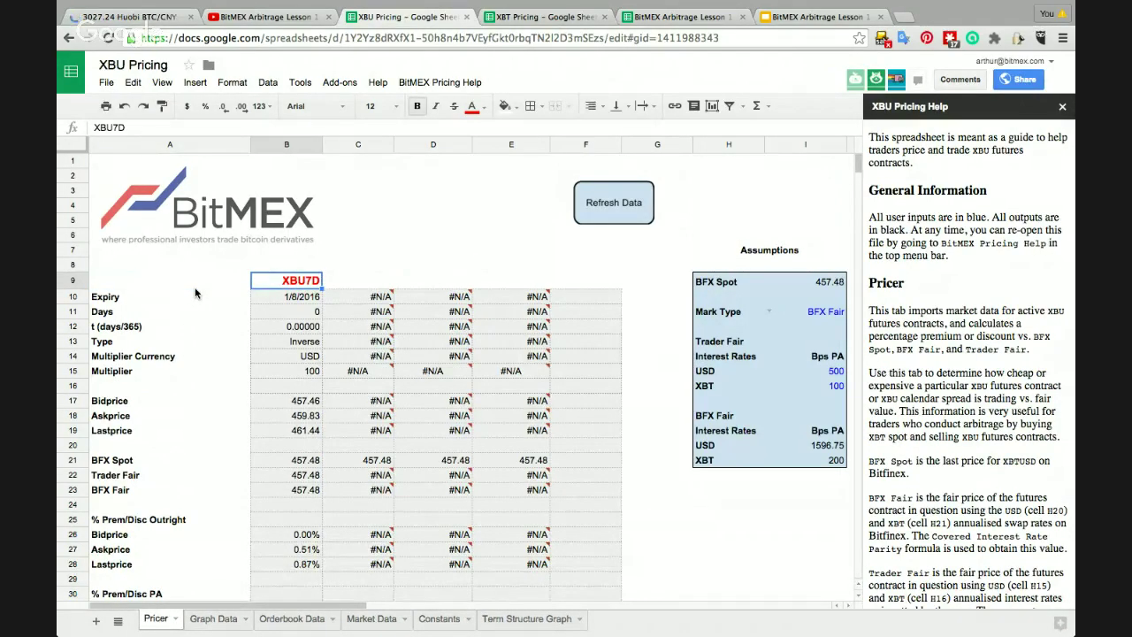
{"action": "key", "text": "Down"}
{"action": "key", "text": "Down"}
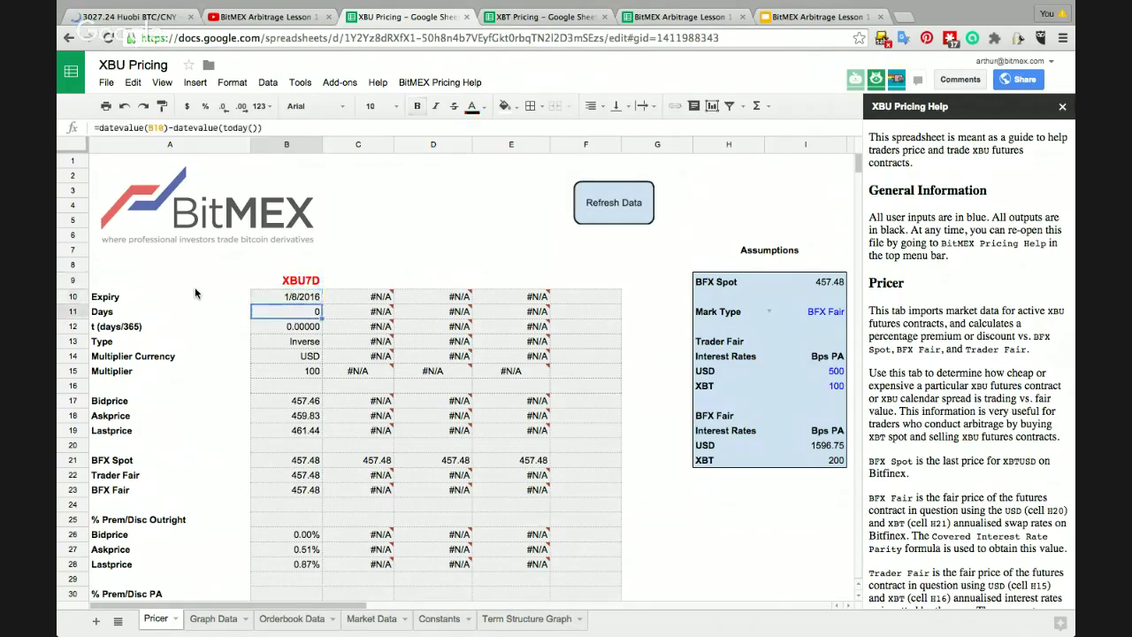
{"action": "type", "text": "1"}
{"action": "key", "text": "Return"}
Step: Review the Expiry, Bidprice and Askprice lookups, and BFX Fair formulas in column B
{"action": "key", "text": "Up"}
{"action": "key", "text": "Up"}
{"action": "key", "text": "Down"}
{"action": "key", "text": "Down"}
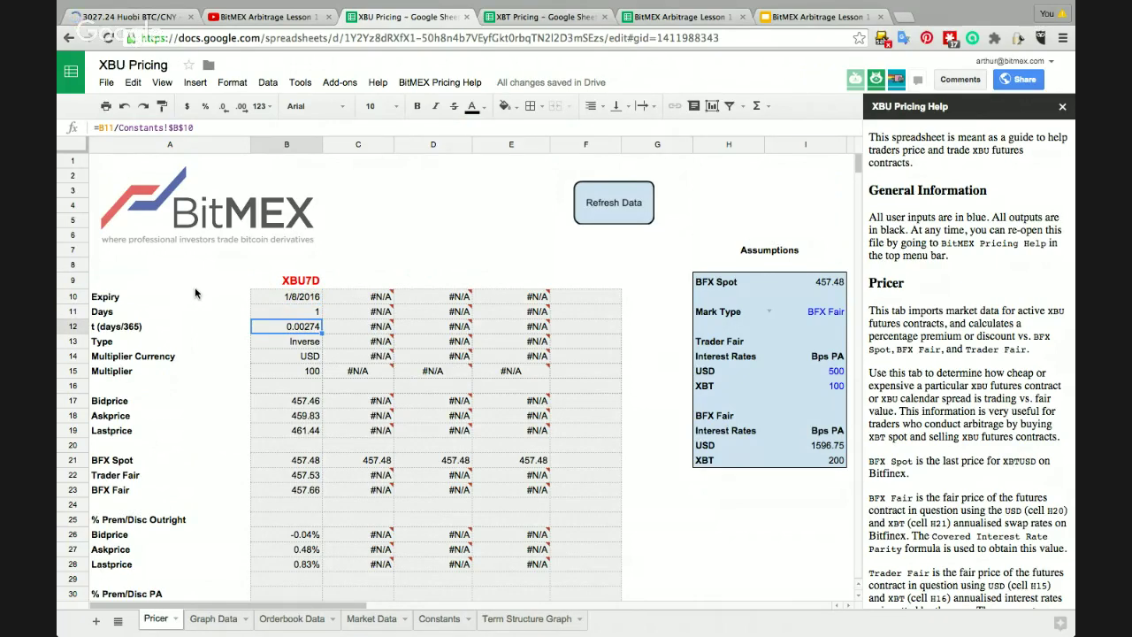
{"action": "key", "text": "Down"}
{"action": "key", "text": "Down"}
{"action": "key", "text": "Down"}
{"action": "key", "text": "Down"}
{"action": "key", "text": "Down"}
{"action": "key", "text": "Down"}
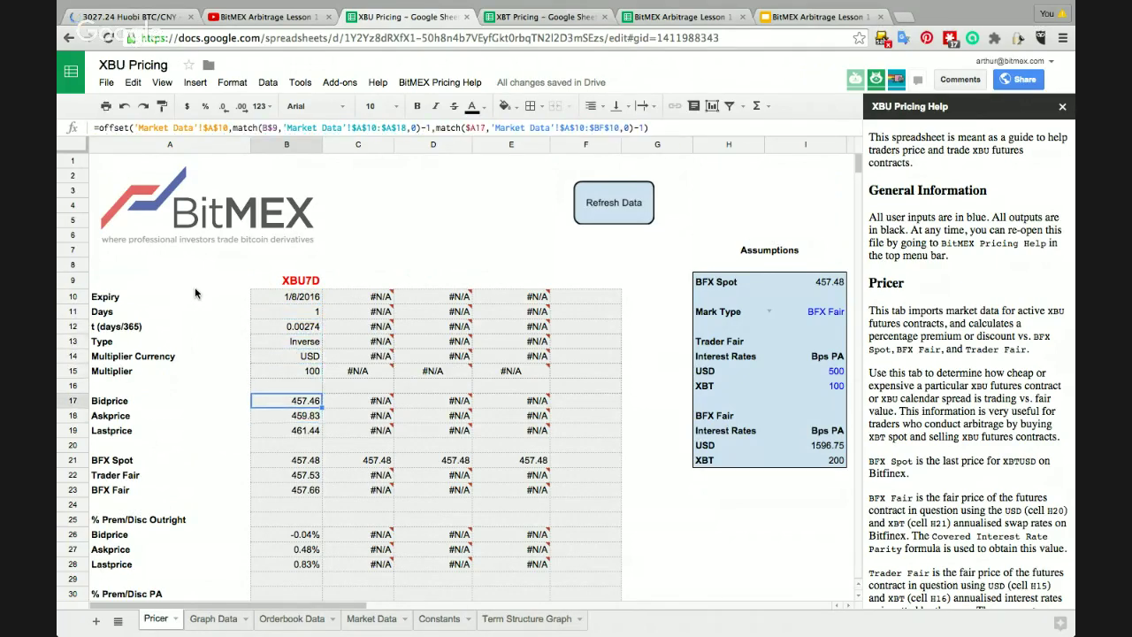
{"action": "key", "text": "Up"}
{"action": "key", "text": "Down"}
{"action": "key", "text": "Up"}
{"action": "key", "text": "Down"}
{"action": "key", "text": "Down"}
{"action": "key", "text": "Down"}
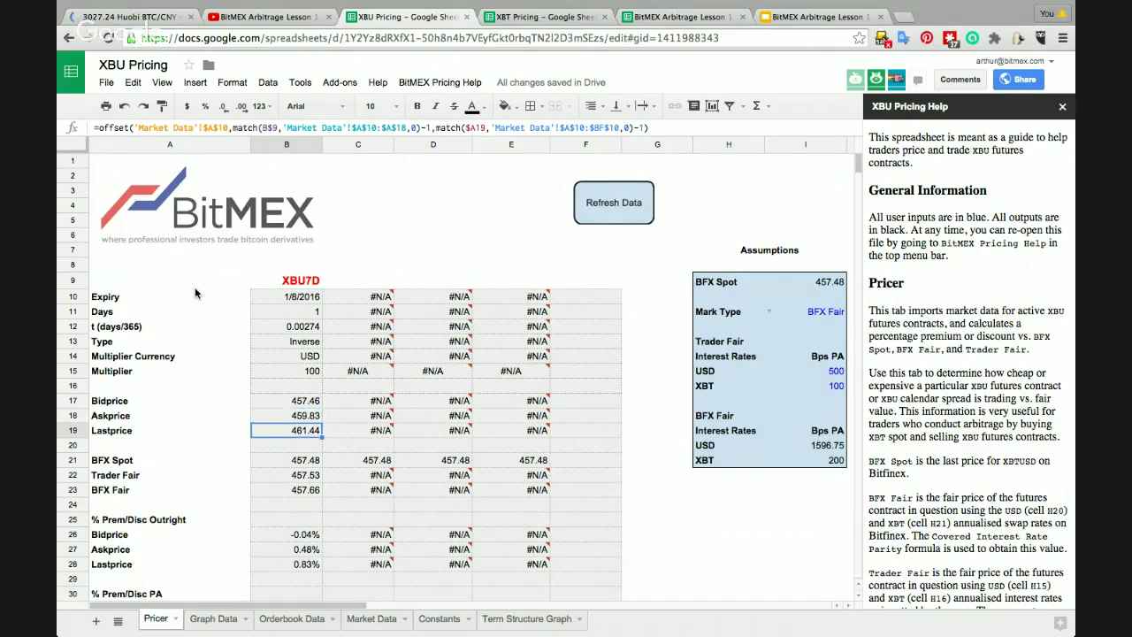
{"action": "key", "text": "Down"}
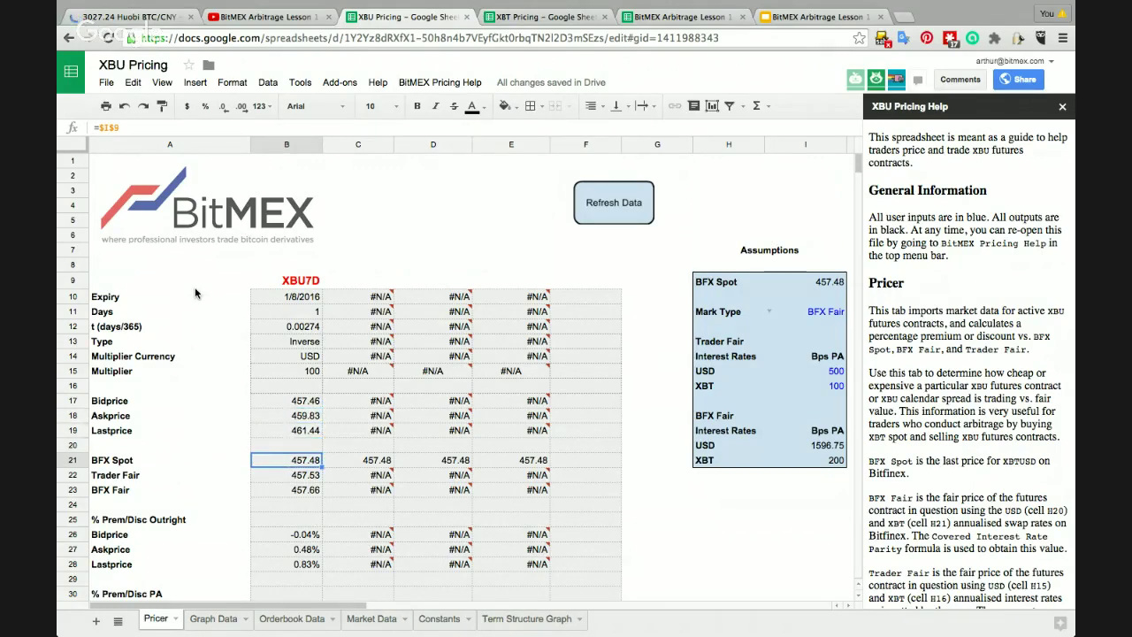
{"action": "key", "text": "Down"}
{"action": "key", "text": "Down"}
{"action": "key", "text": "Up"}
{"action": "key", "text": "Up"}
{"action": "key", "text": "Down"}
{"action": "key", "text": "Down"}
{"action": "key", "text": "Down"}
{"action": "key", "text": "Down"}
{"action": "key", "text": "Down"}
{"action": "key", "text": "Down"}
{"action": "key", "text": "Down"}
{"action": "key", "text": "Down"}
{"action": "key", "text": "Down"}
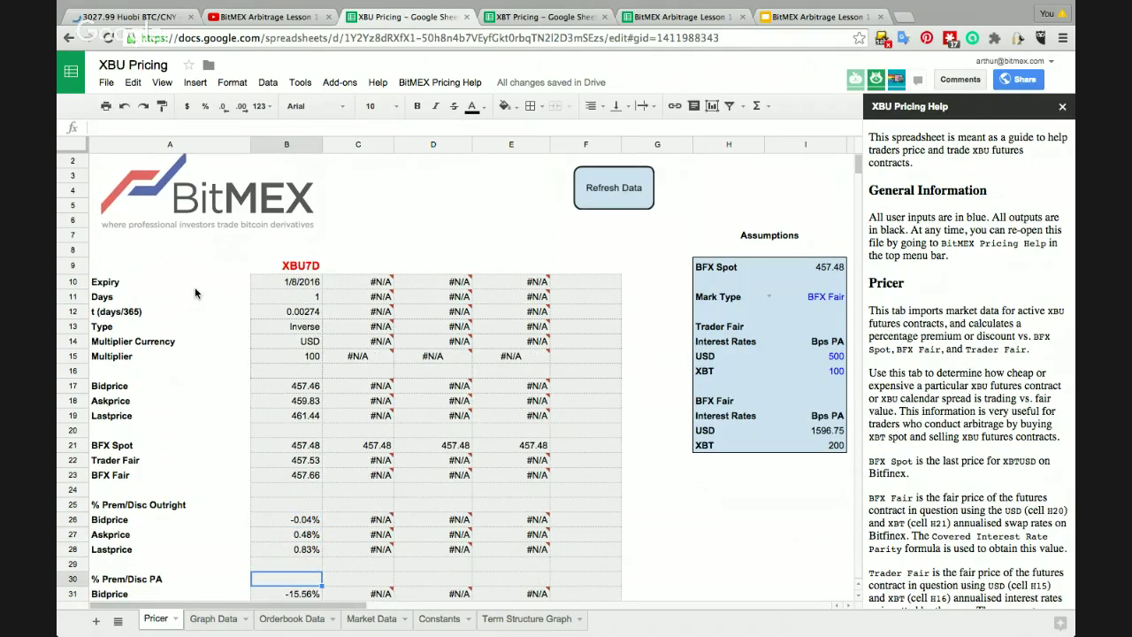
Step: Review the outright and annualised XBU premium formulas, then return to the Lesson 1 slides
{"action": "scroll", "coordinate": [195, 292], "scroll_direction": "down", "scroll_amount": 1}
{"action": "key", "text": "Up"}
{"action": "key", "text": "Up"}
{"action": "key", "text": "Up"}
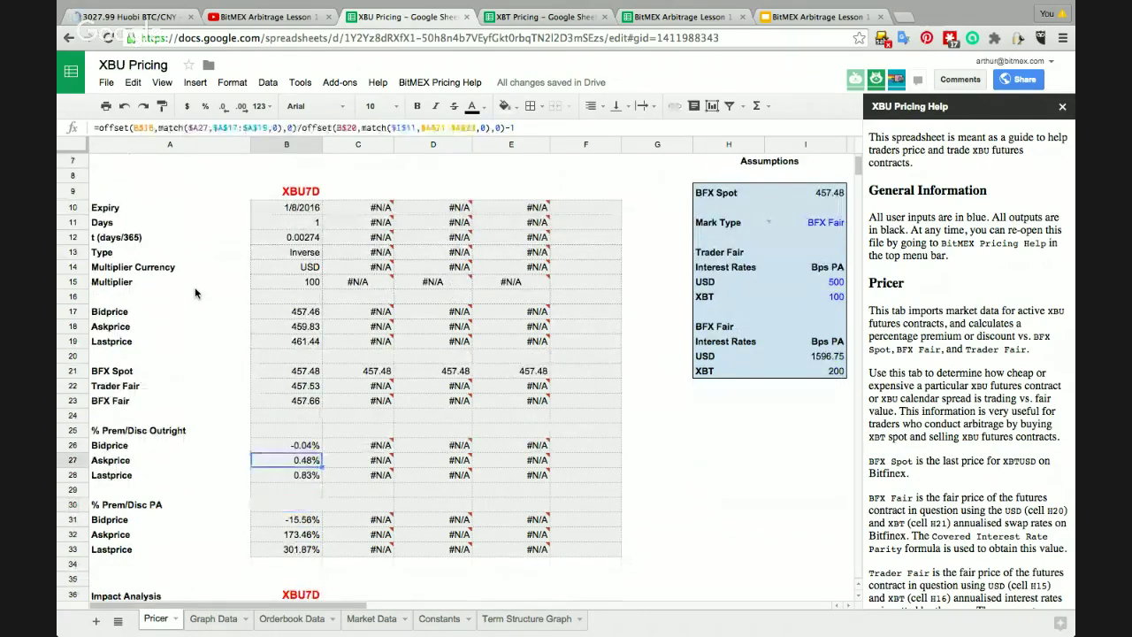
{"action": "key", "text": "Down"}
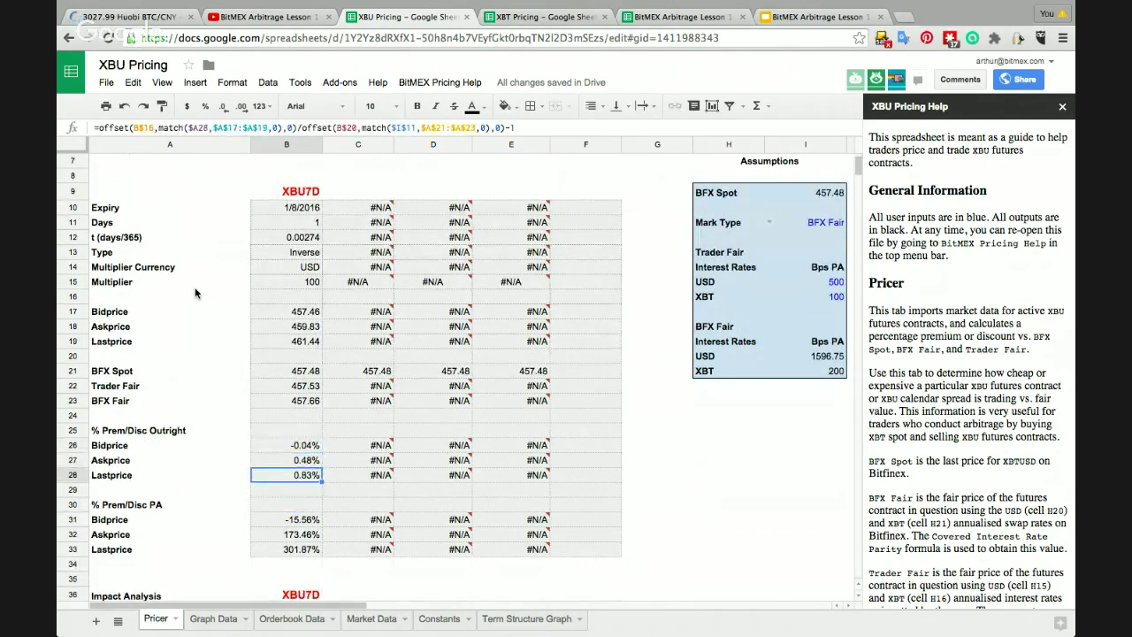
{"action": "key", "text": "Down"}
{"action": "key", "text": "Down"}
{"action": "key", "text": "Down"}
{"action": "key", "text": "Down"}
{"action": "key", "text": "Down"}
{"action": "key", "text": "Up"}
{"action": "key", "text": "Up"}
{"action": "key", "text": "Up"}
{"action": "key", "text": "Up"}
{"action": "key", "text": "Up"}
{"action": "key", "text": "Down"}
{"action": "key", "text": "Down"}
{"action": "key", "text": "Down"}
{"action": "key", "text": "Down"}
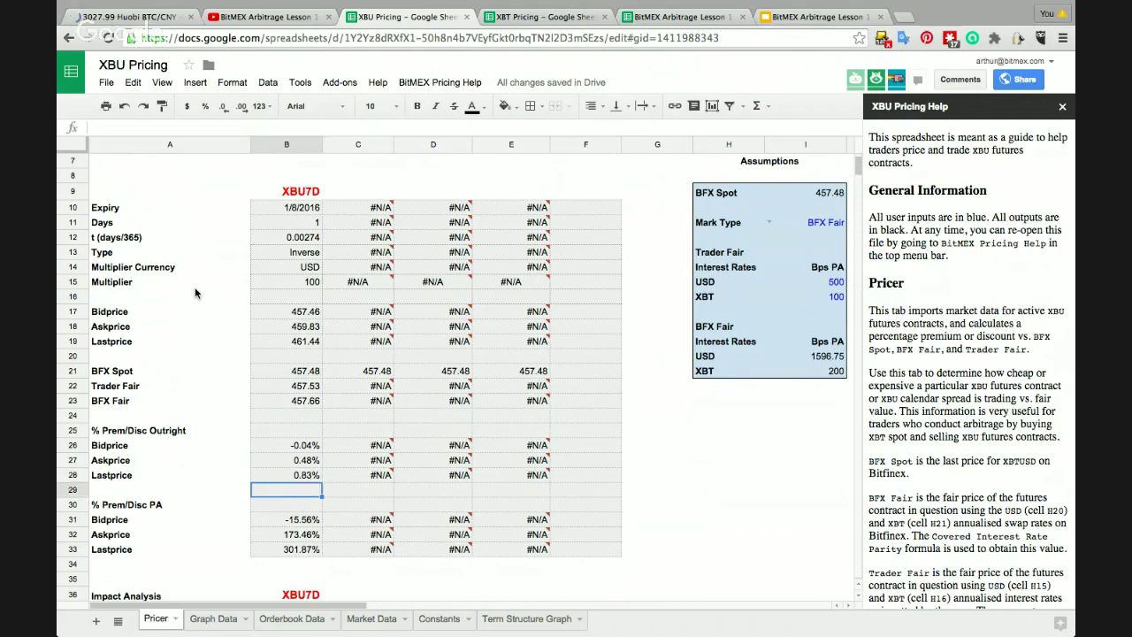
{"action": "key", "text": "Down"}
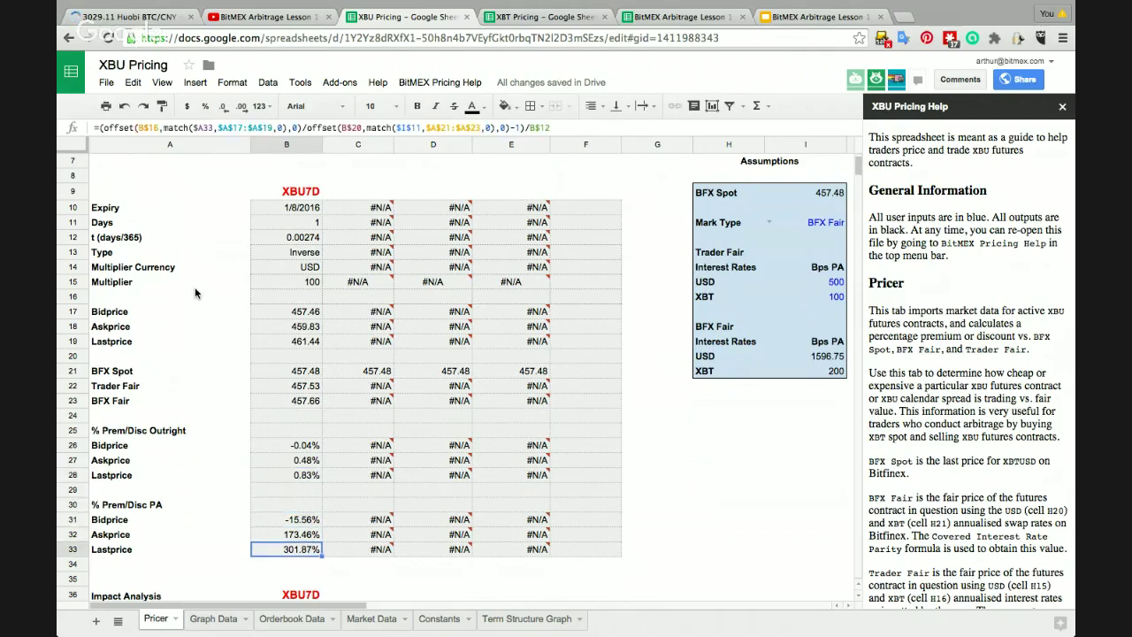
{"action": "key", "text": "Up"}
{"action": "key", "text": "Up"}
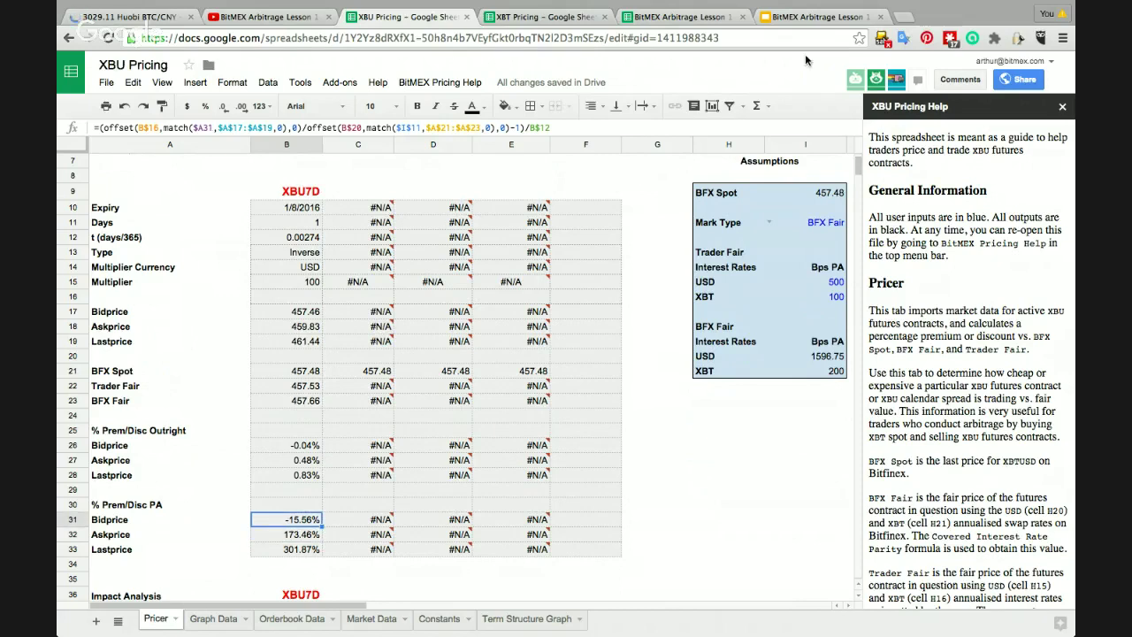
{"action": "left_click", "coordinate": [789, 21]}
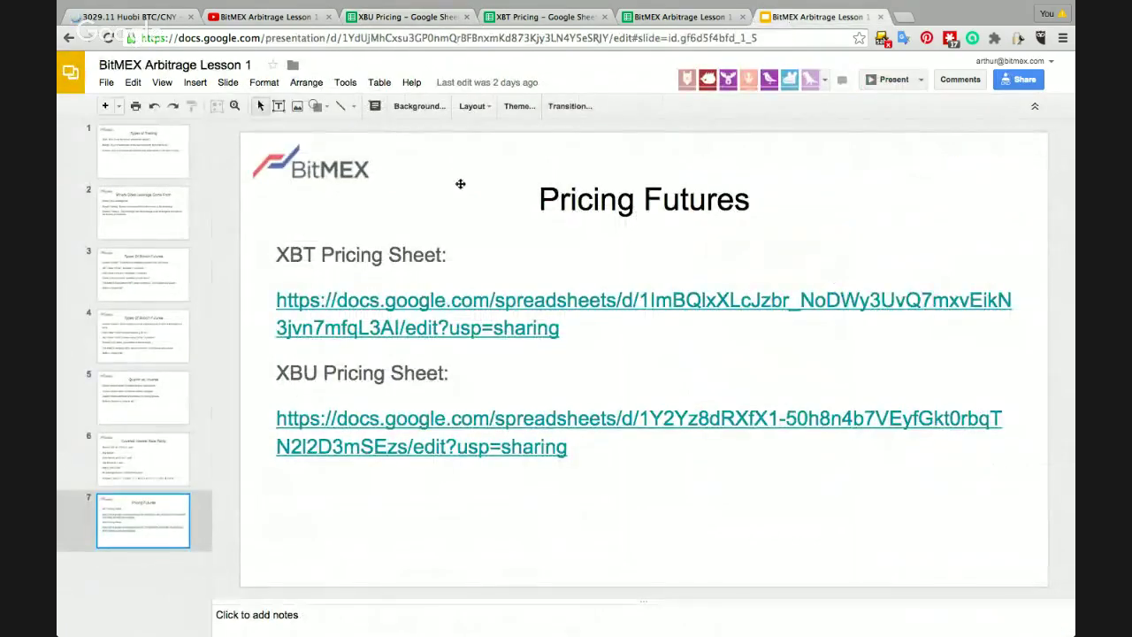